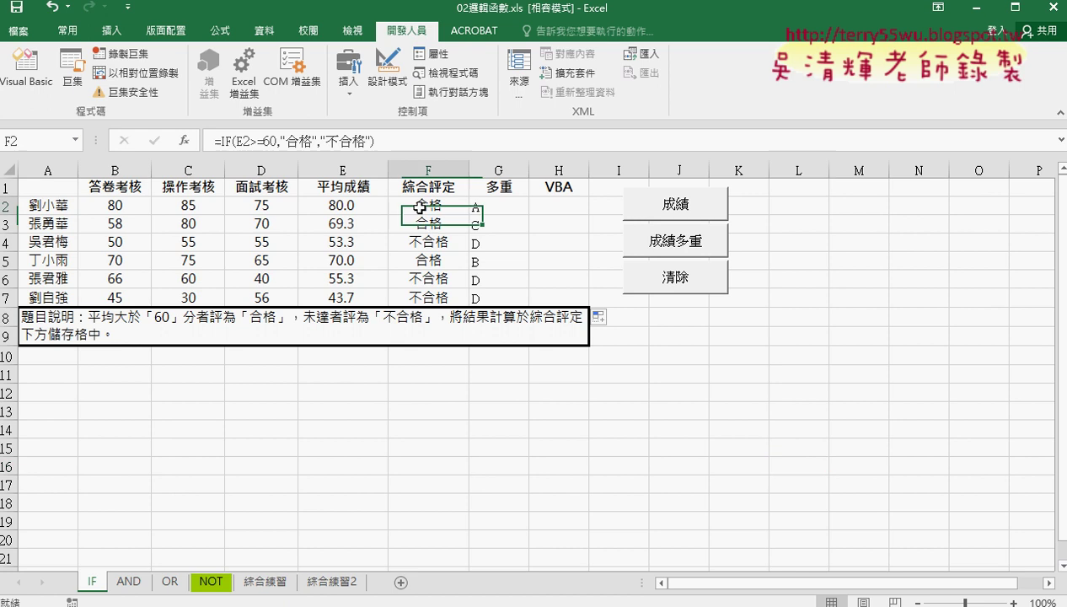
# Delete the 不合格 false result from F2's IF formula, leaving =IF(E2>=60,"合格").
pyautogui.click(228, 142)
pyautogui.click(183, 141)
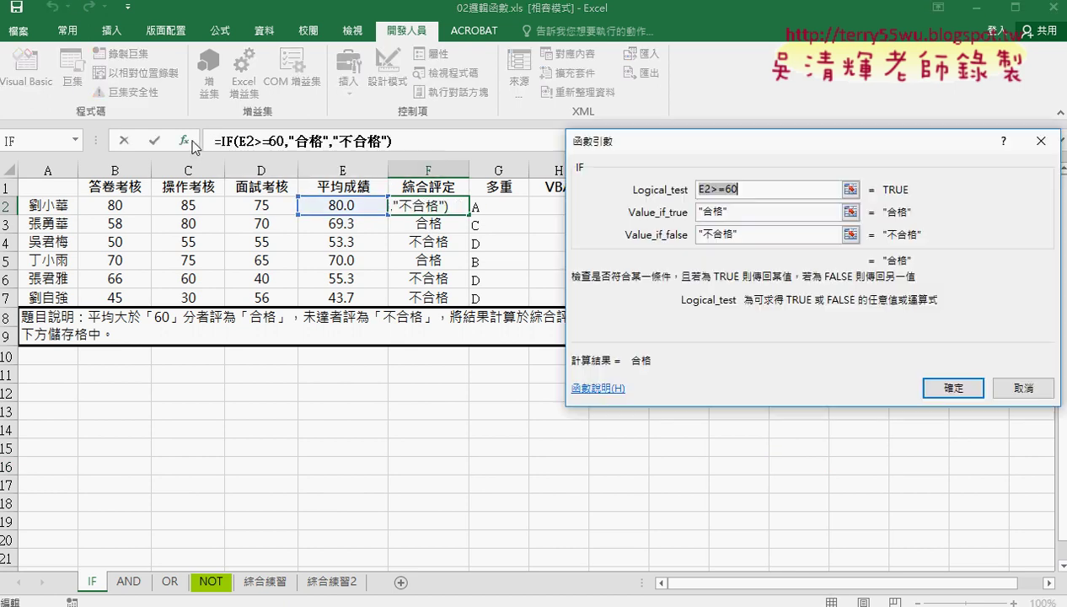
pyautogui.moveTo(750, 236); pyautogui.dragTo(628, 239)
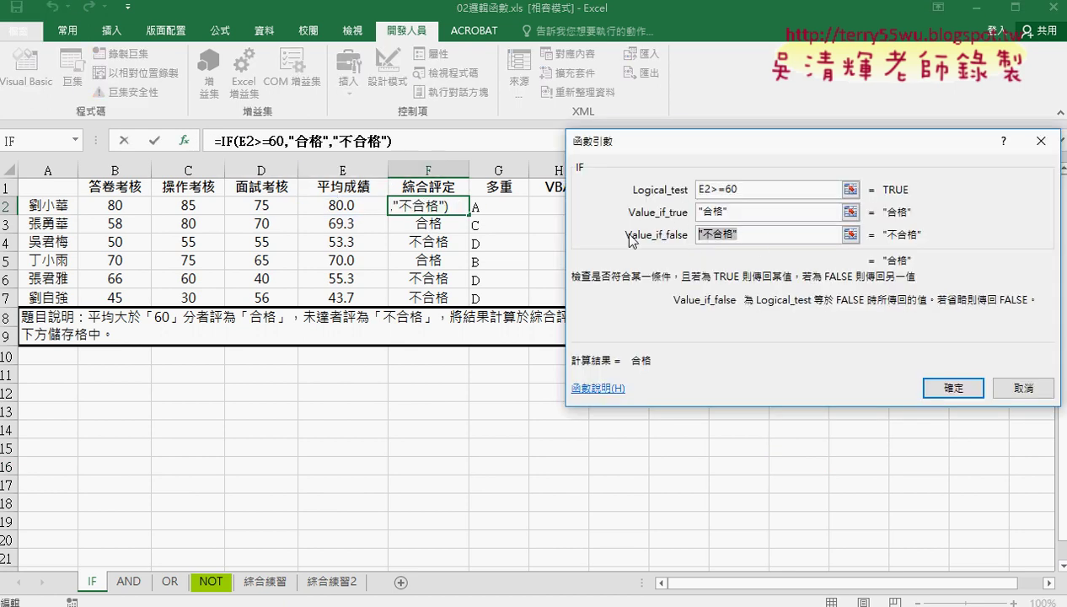
pyautogui.press('BackSpace')
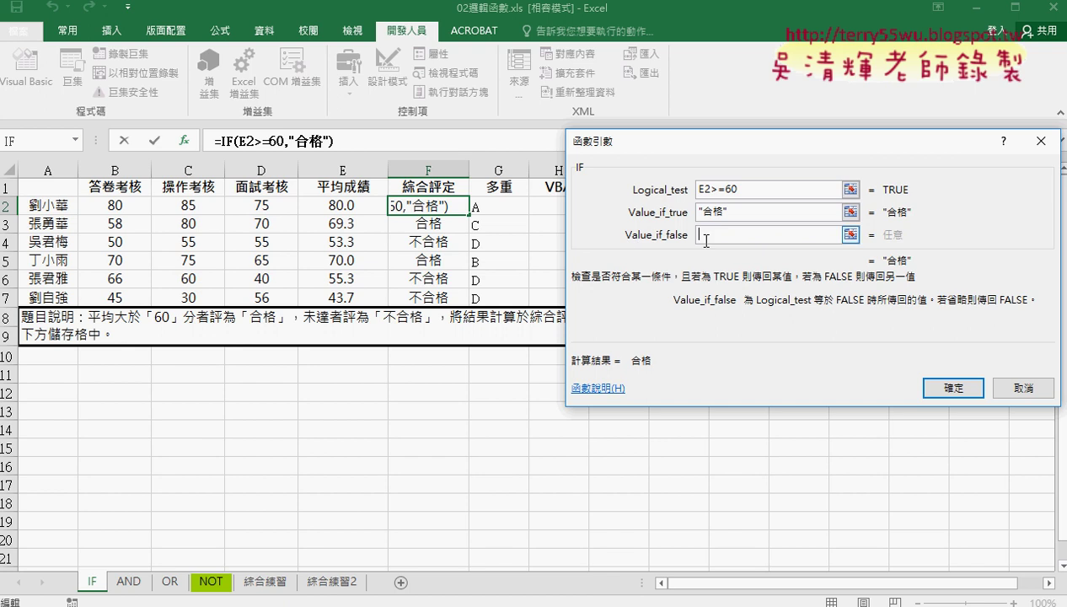
pyautogui.click(944, 389)
# Fill F2's formula down to F7 so failing rows show FALSE.
pyautogui.moveTo(468, 214); pyautogui.dragTo(432, 297)
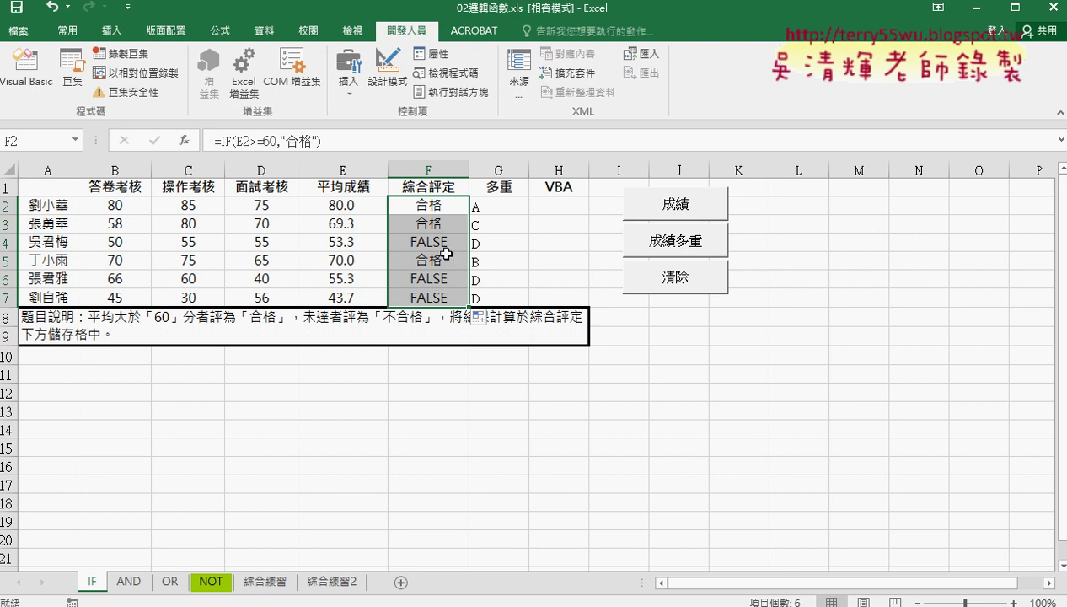
pyautogui.click(223, 142)
# Copy the 合格 text from the true result into F2's Value_if_false argument.
pyautogui.click(186, 140)
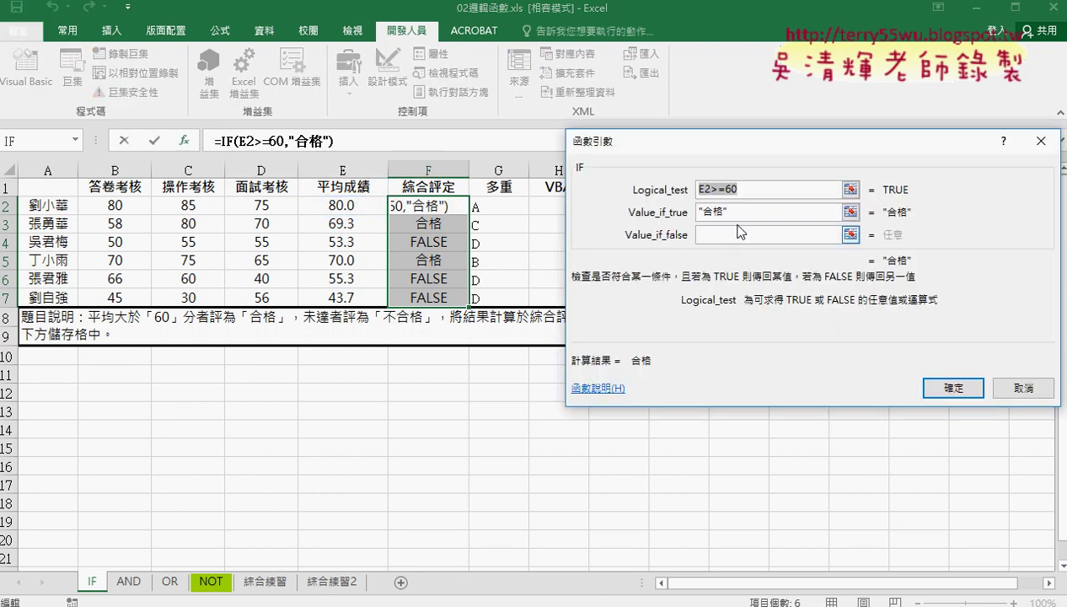
pyautogui.click(704, 214)
pyautogui.rightClick(700, 206)
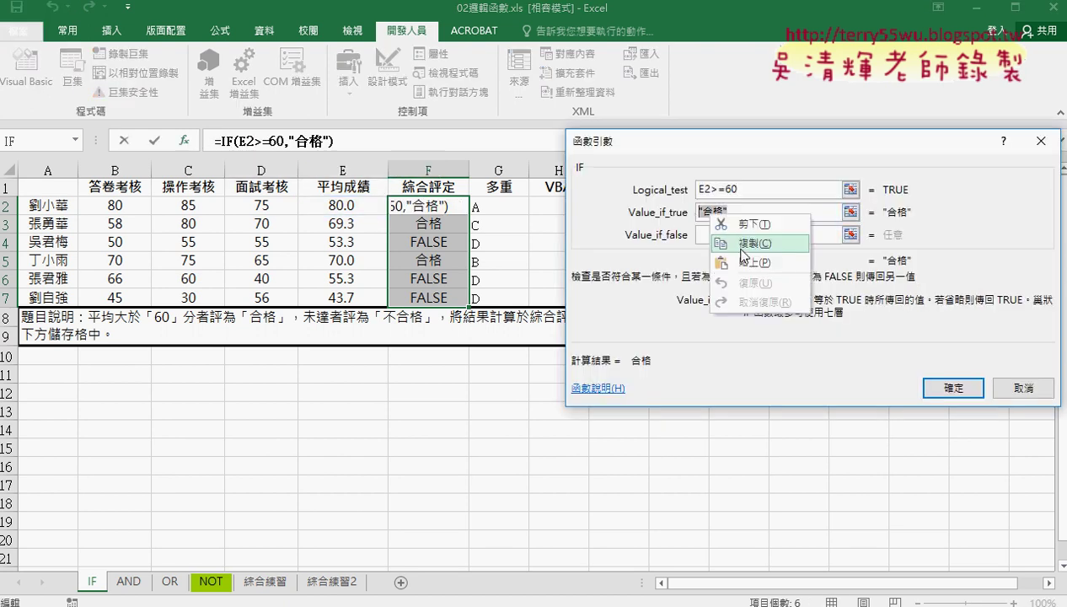
pyautogui.click(742, 233)
pyautogui.click(733, 236)
pyautogui.rightClick(735, 238)
pyautogui.click(763, 285)
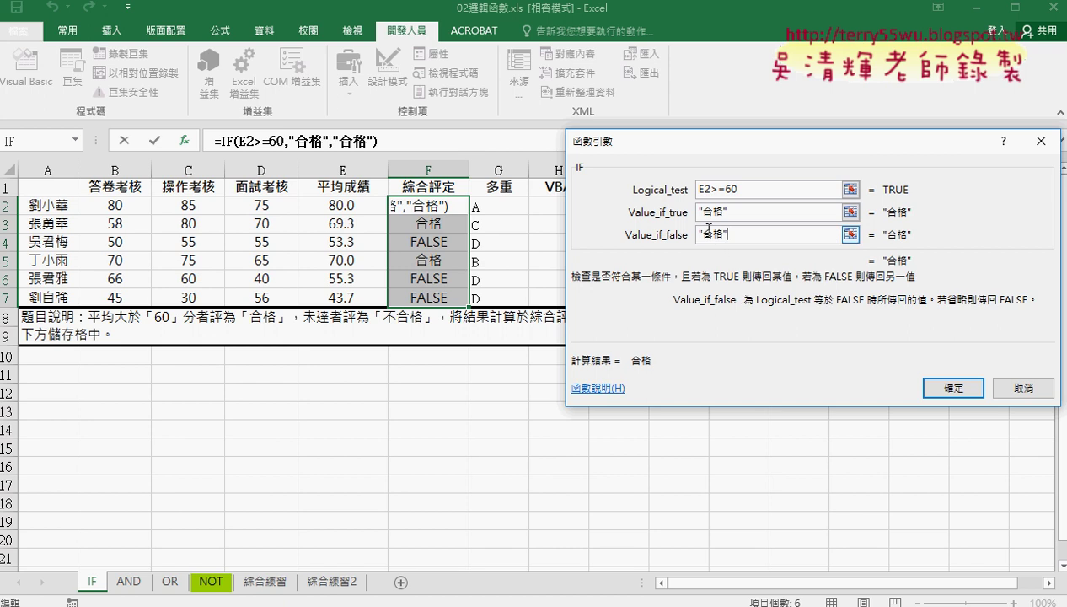
# Change the false result to 不合格 and confirm =IF(E2>=60,"合格","不合格").
pyautogui.press('Home')
pyautogui.write('bx2')
pyautogui.press('BackSpace')
pyautogui.press('BackSpace')
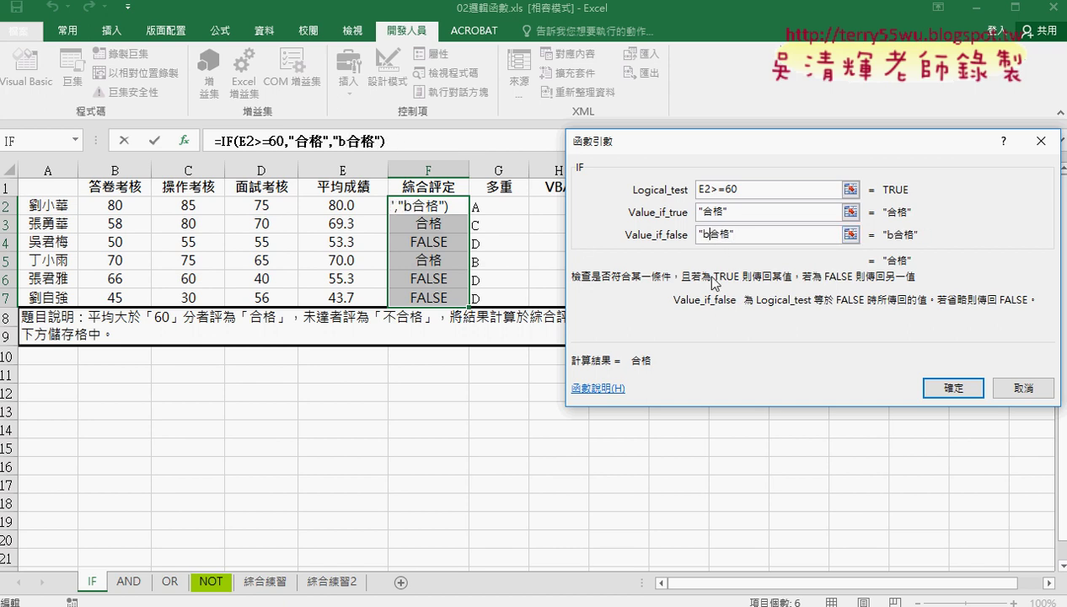
pyautogui.press('BackSpace')
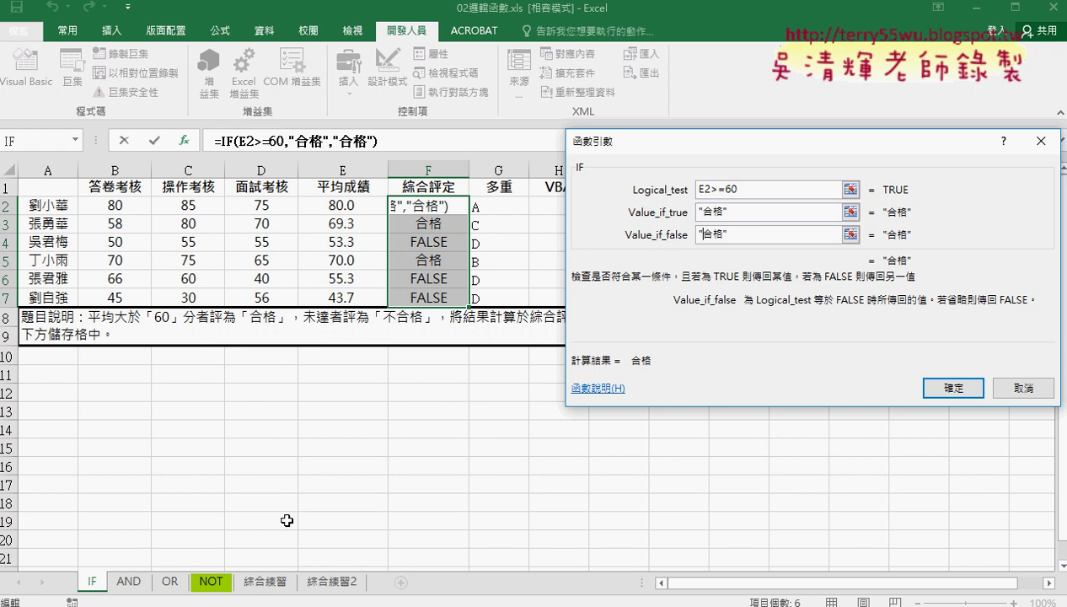
pyautogui.write('不')
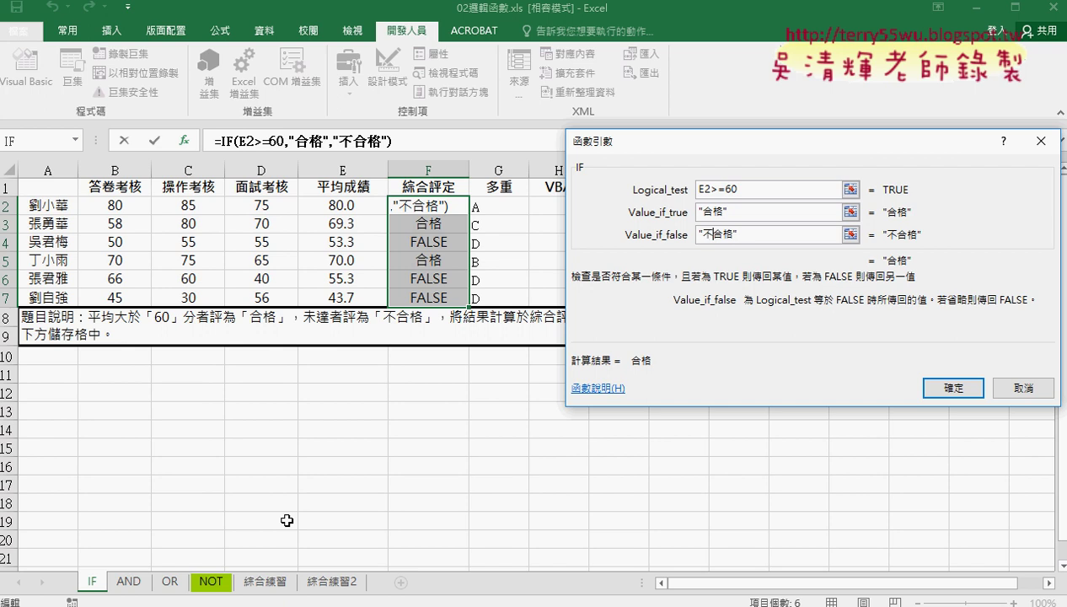
pyautogui.click(953, 388)
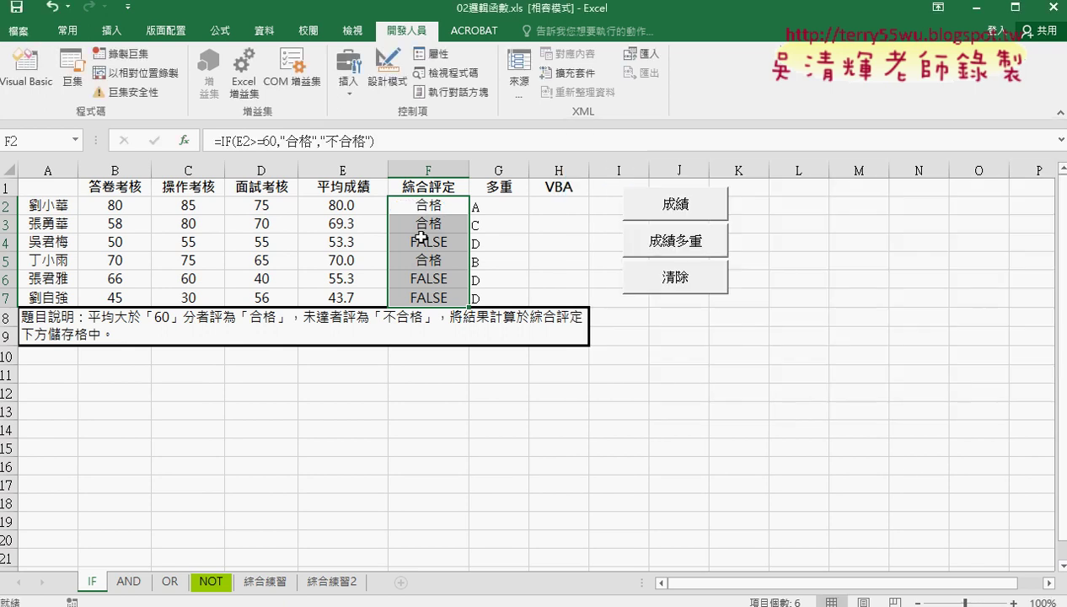
pyautogui.click(425, 207)
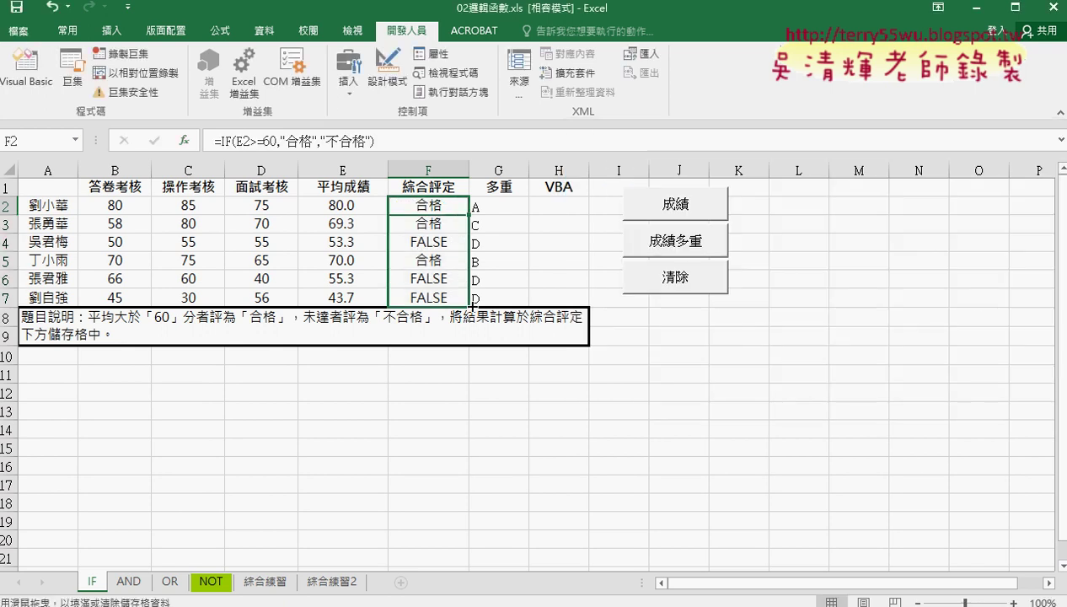
# Refill F3:F7 with the corrected formula and delete the 多重 grades in G2:G7.
pyautogui.moveTo(465, 218); pyautogui.dragTo(468, 306)
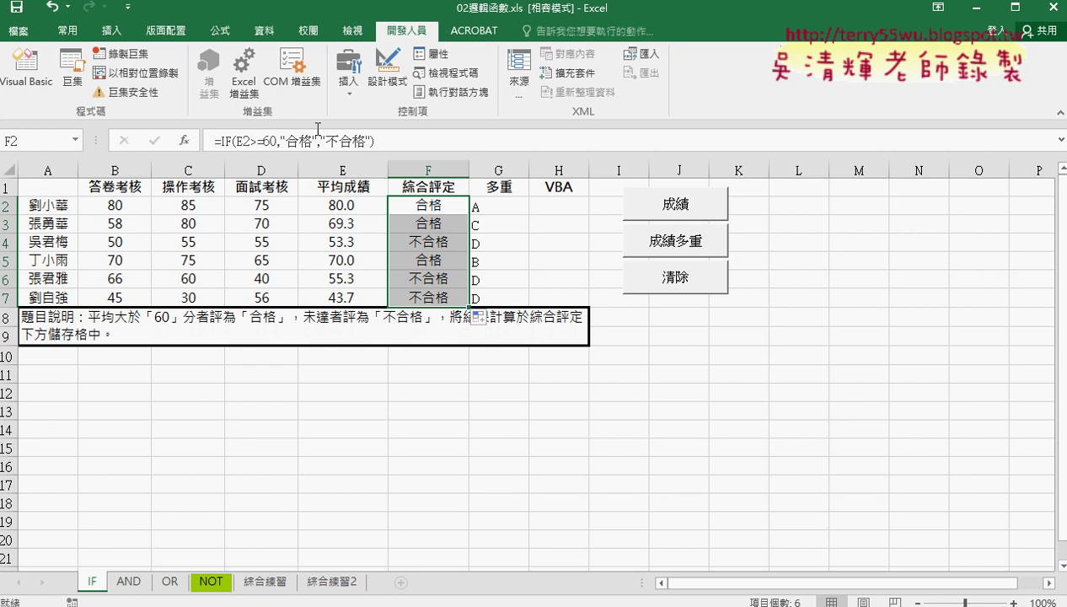
pyautogui.click(493, 205)
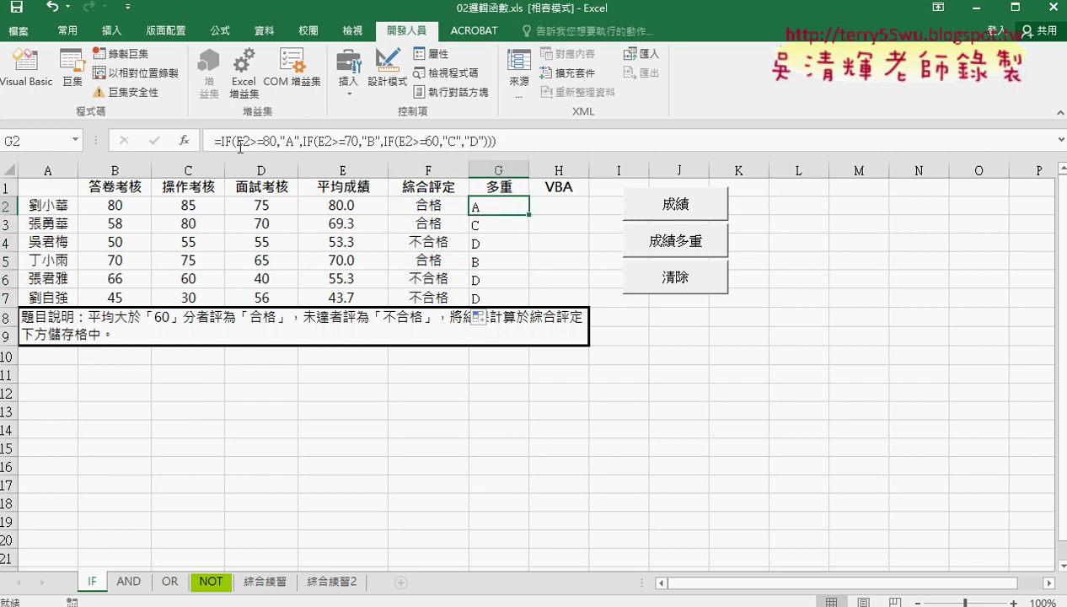
pyautogui.moveTo(499, 206); pyautogui.dragTo(510, 294)
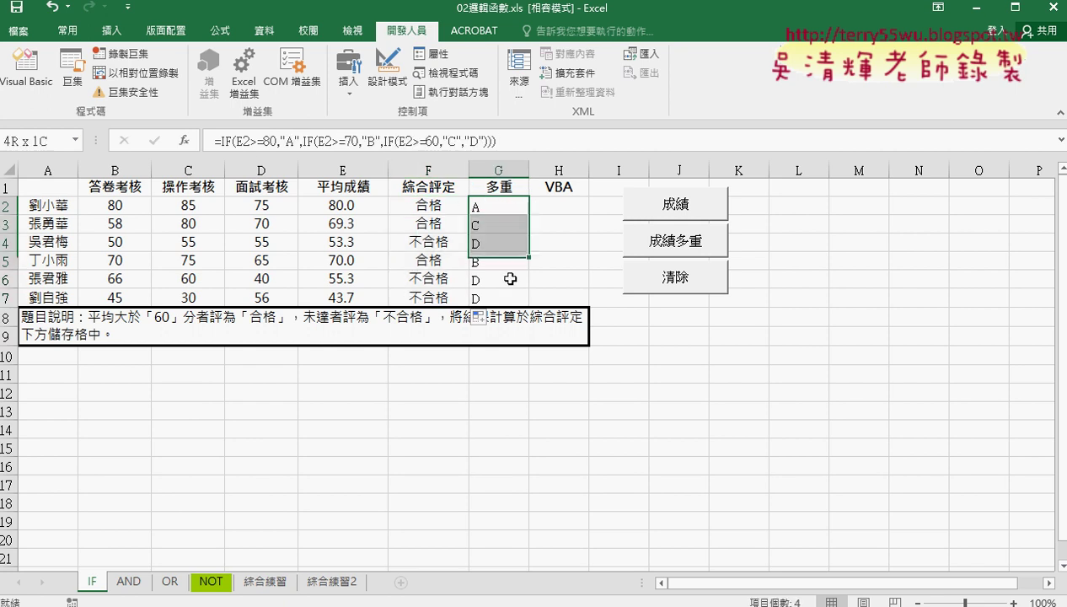
pyautogui.press('Delete')
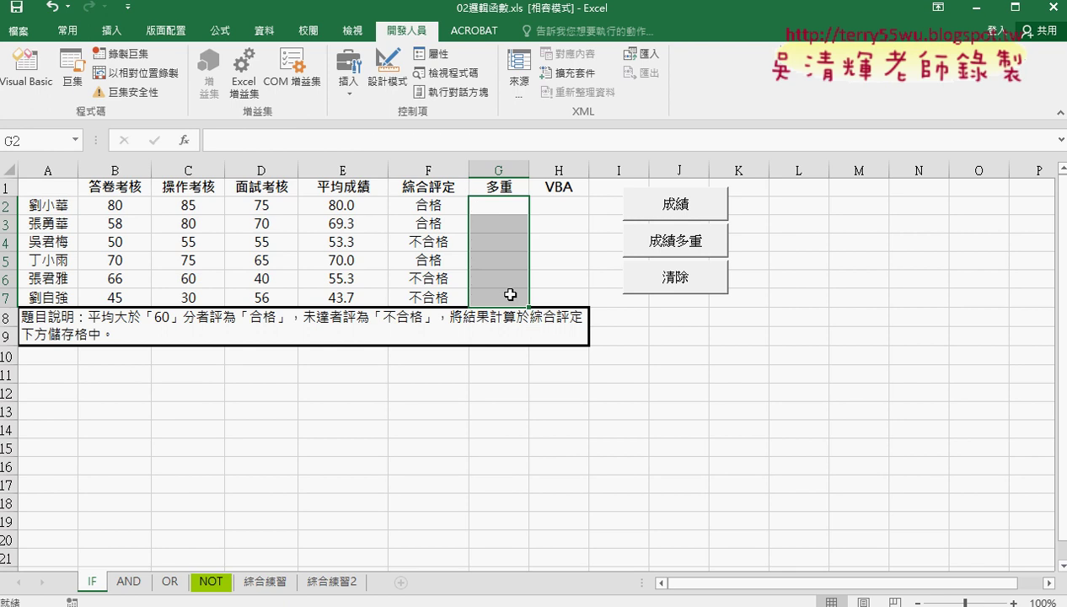
# Insert an IF function into G2 from the Logical category.
pyautogui.click(489, 205)
pyautogui.click(183, 140)
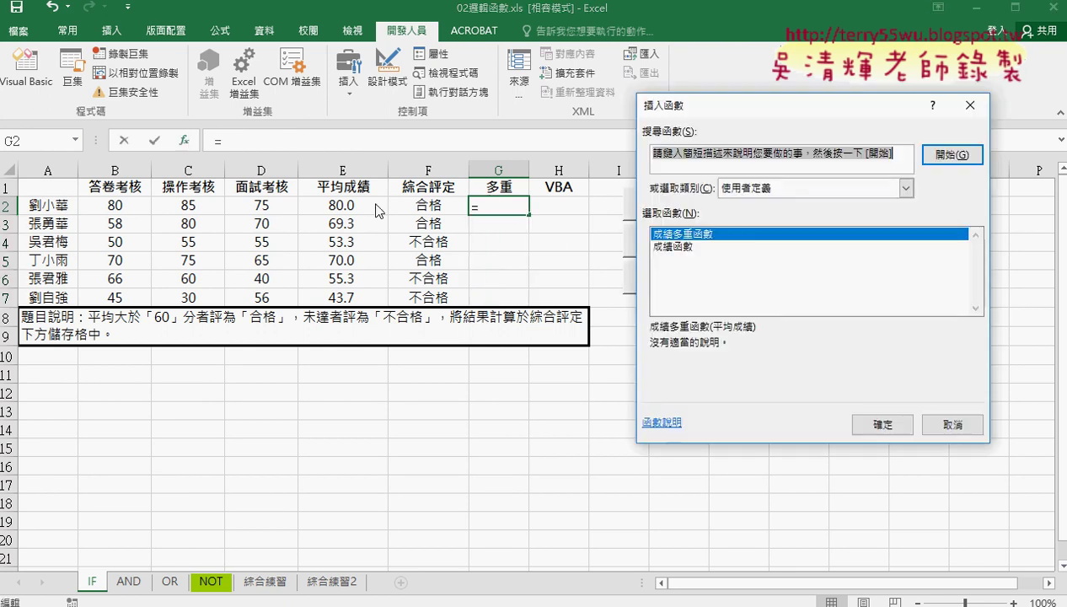
pyautogui.click(904, 188)
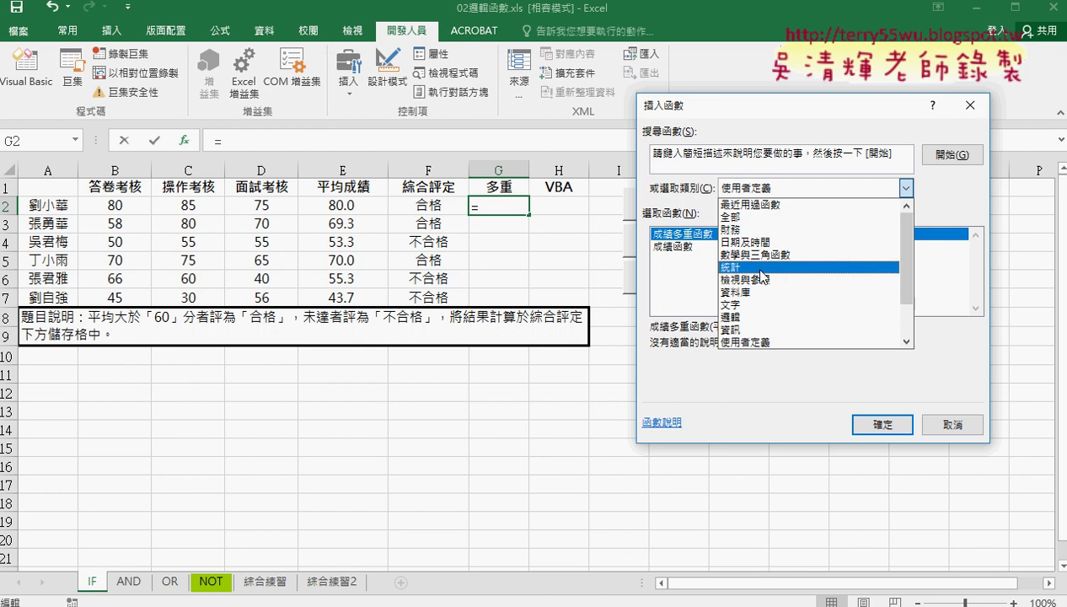
pyautogui.click(748, 316)
pyautogui.doubleClick(664, 258)
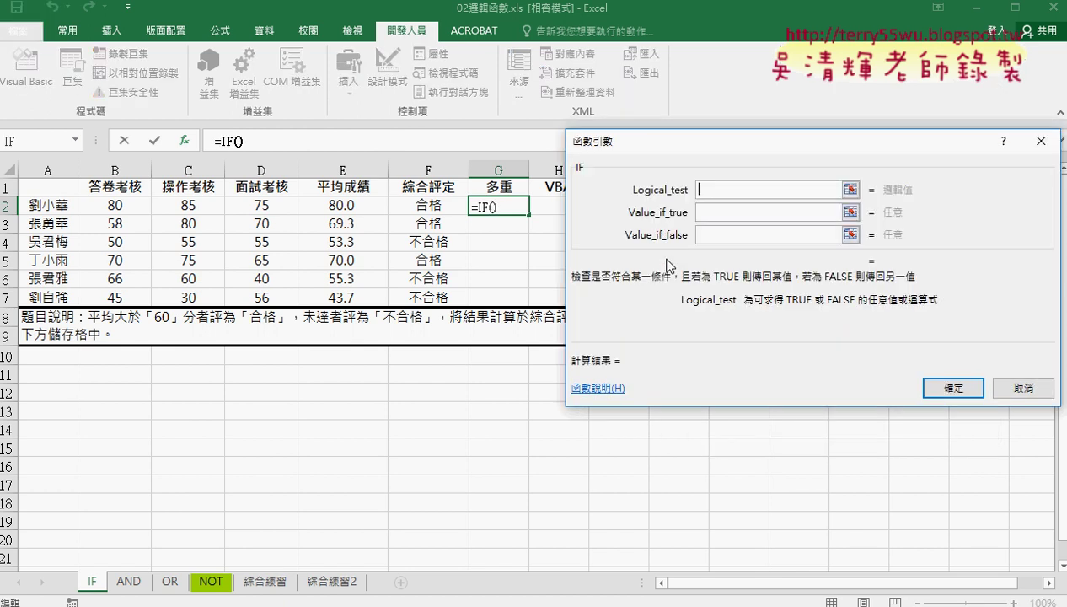
# Set the IF logical test to E2>=80.
pyautogui.click(710, 214)
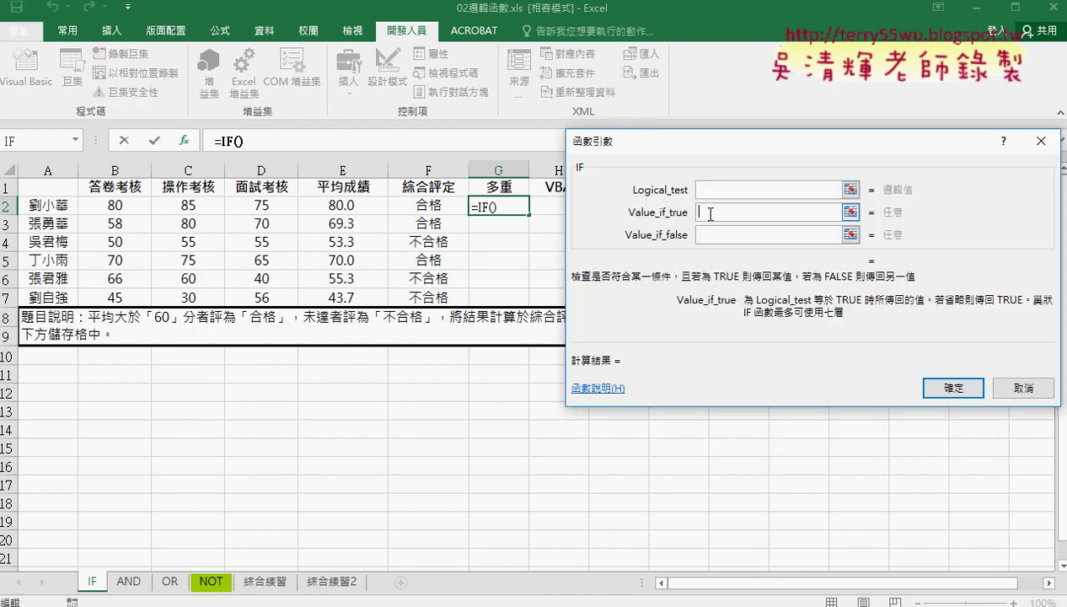
pyautogui.click(702, 231)
pyautogui.click(708, 215)
pyautogui.click(717, 190)
pyautogui.click(345, 209)
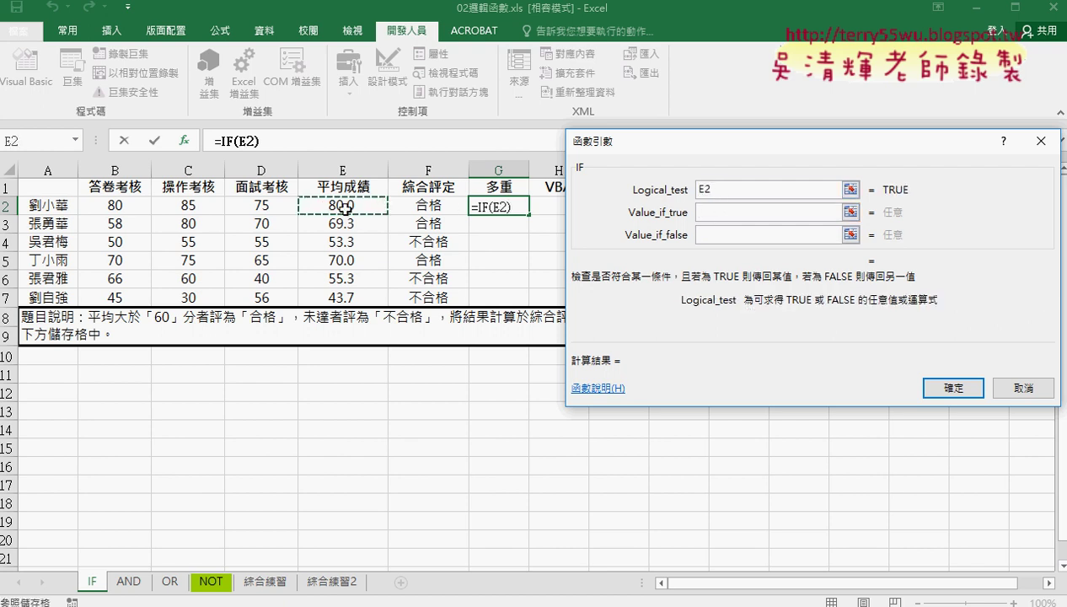
pyautogui.write('>8')
pyautogui.write('0+')
pyautogui.press('Left')
pyautogui.press('Left')
pyautogui.press('Left')
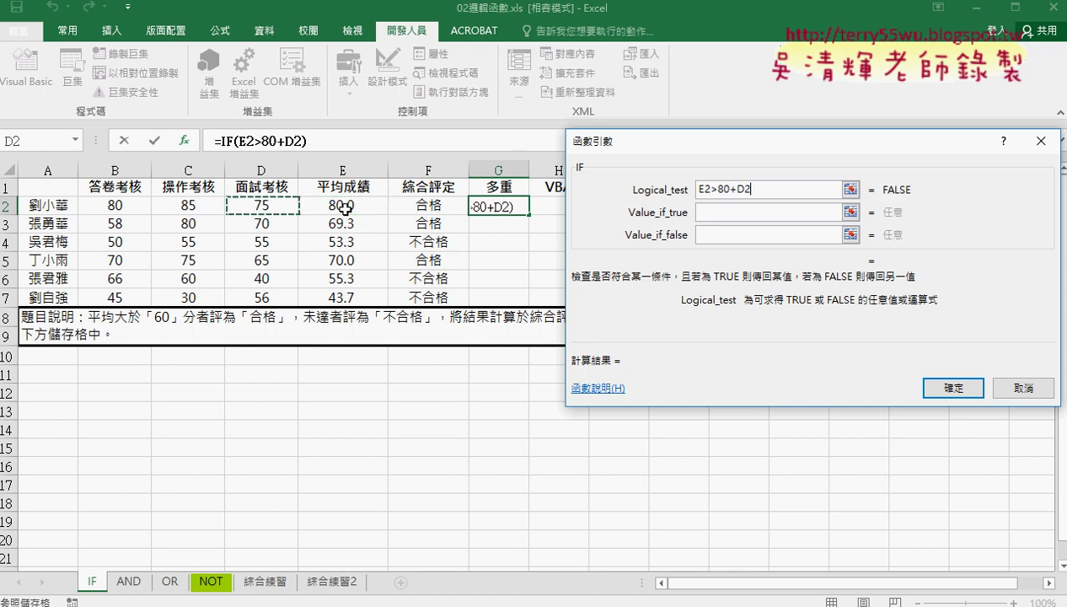
pyautogui.press('Left')
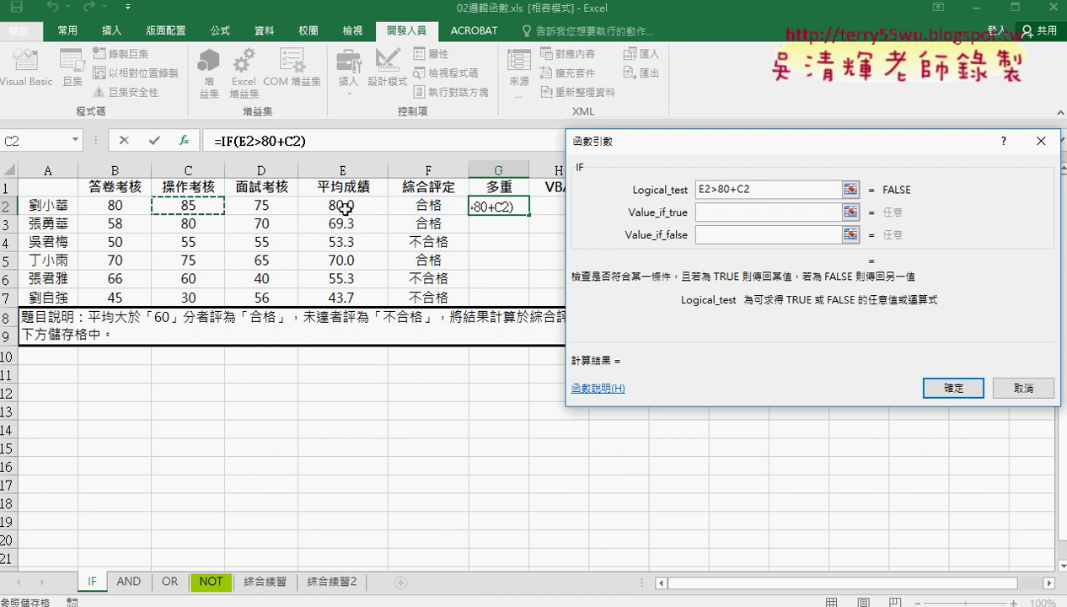
pyautogui.press('BackSpace')
pyautogui.press('BackSpace')
pyautogui.press('BackSpace')
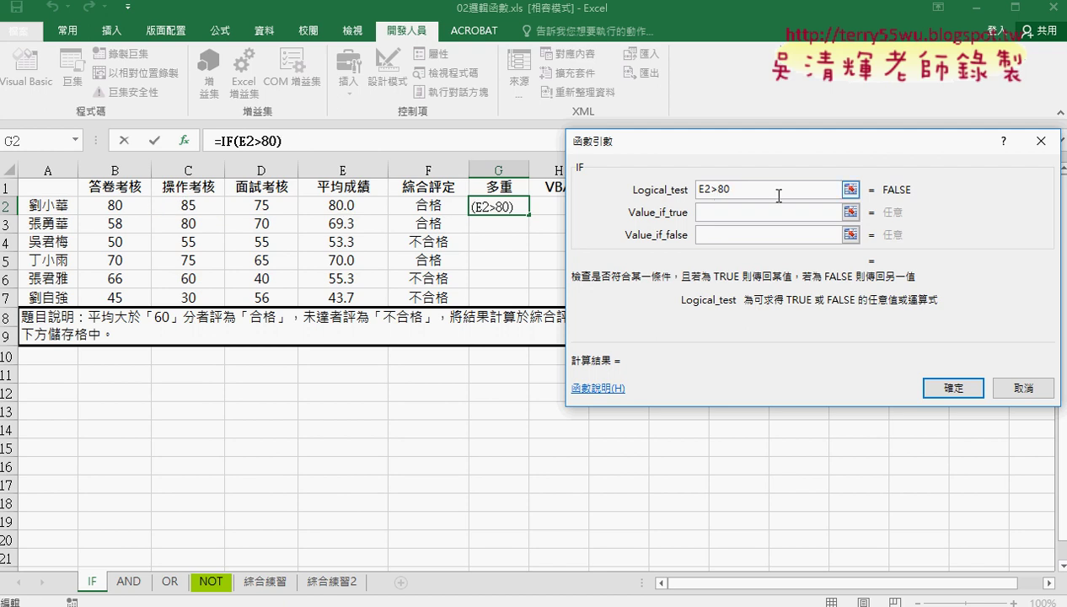
pyautogui.write('=>')
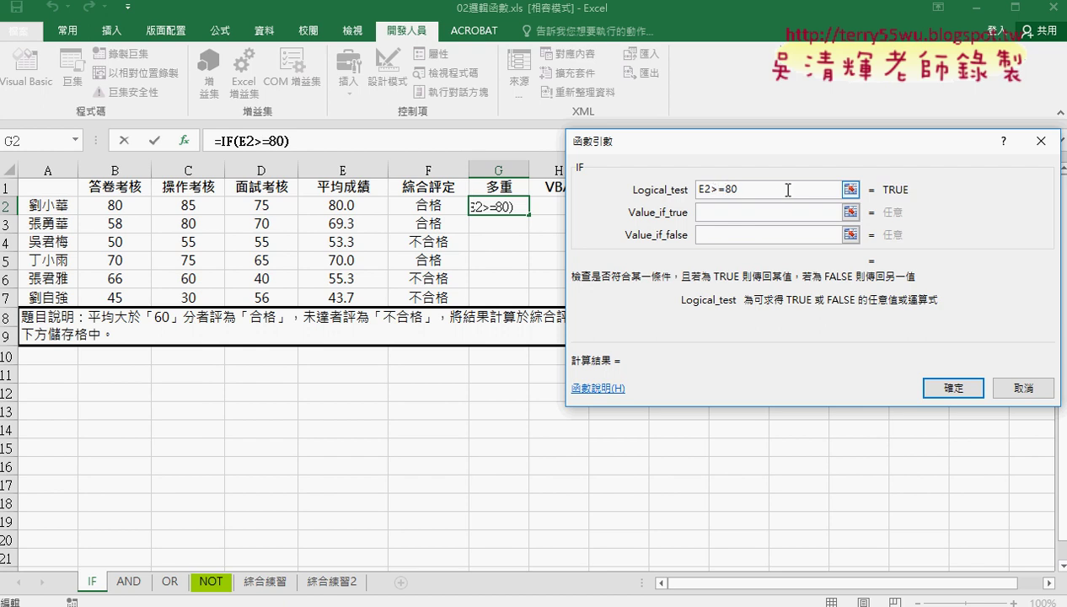
pyautogui.write('=')
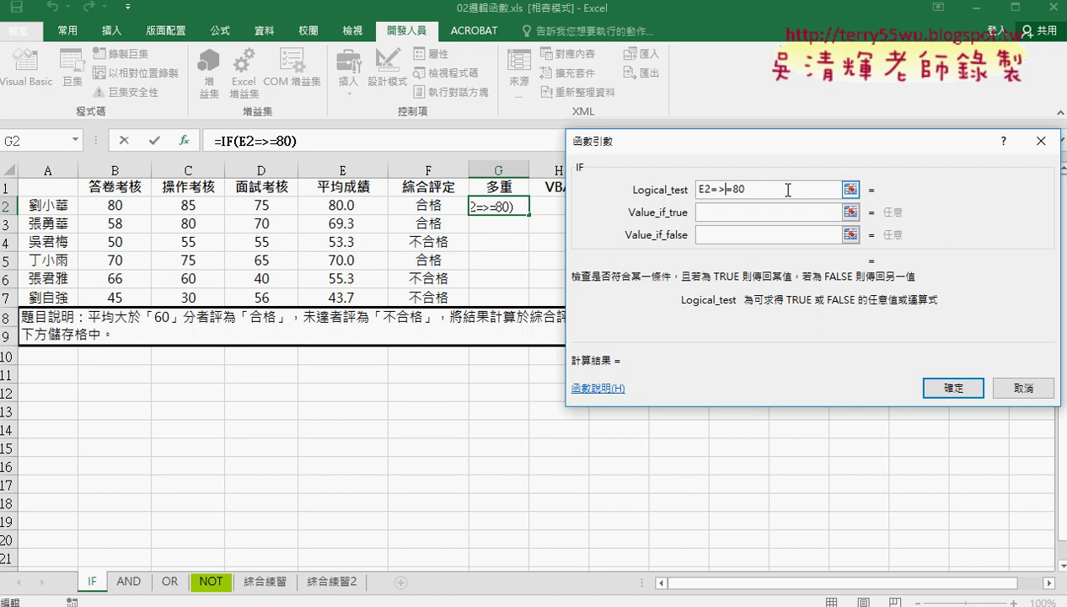
pyautogui.press('Delete')
pyautogui.press('Delete')
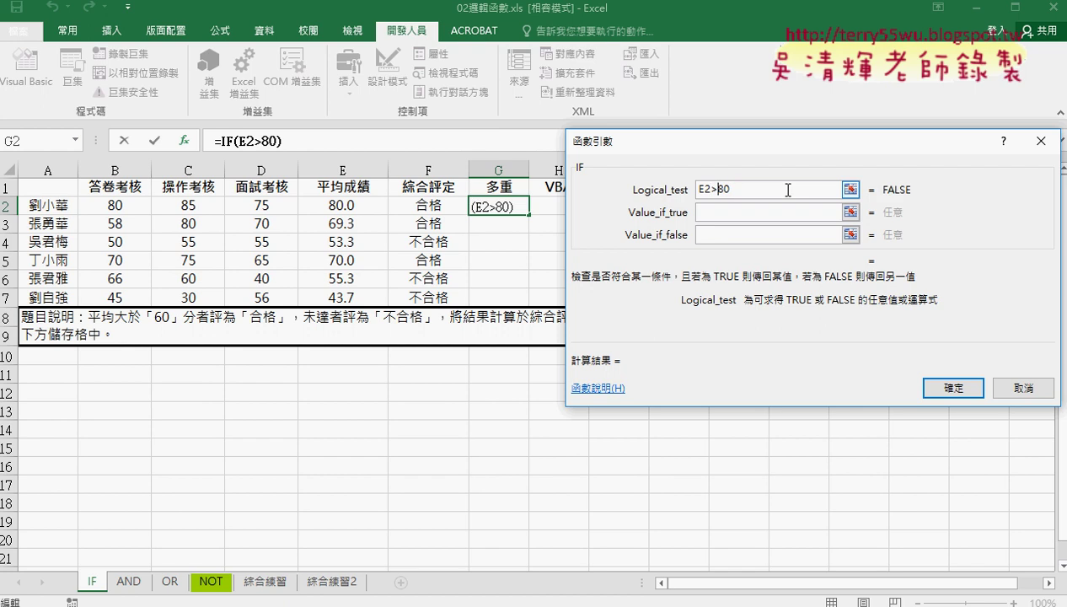
# Make G2 return "A" when true and nest another IF as the false result.
pyautogui.write('=')
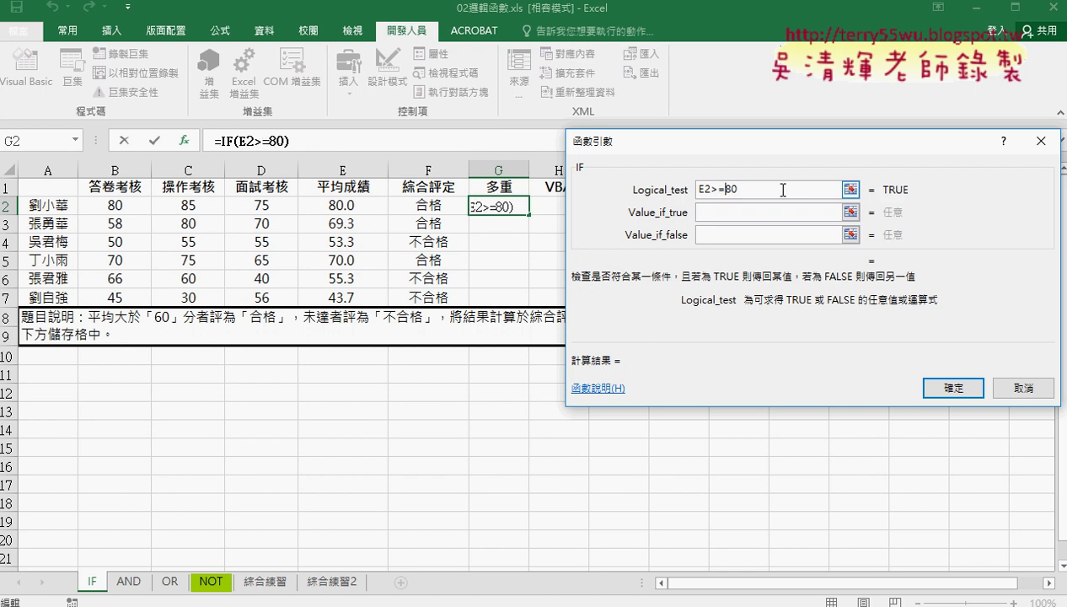
pyautogui.click(723, 213)
pyautogui.write('A')
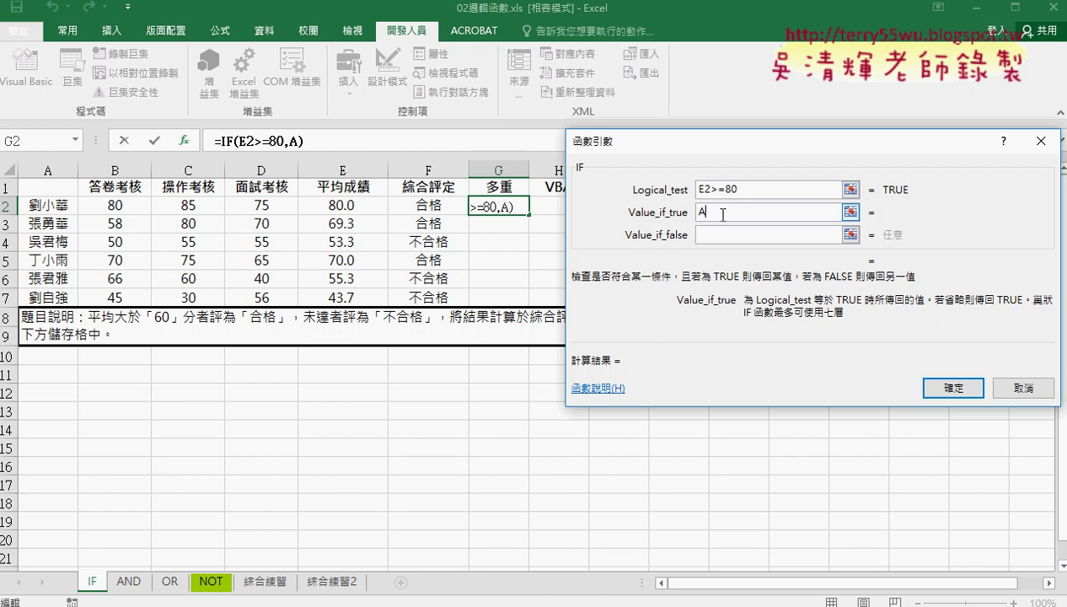
pyautogui.press('Tab')
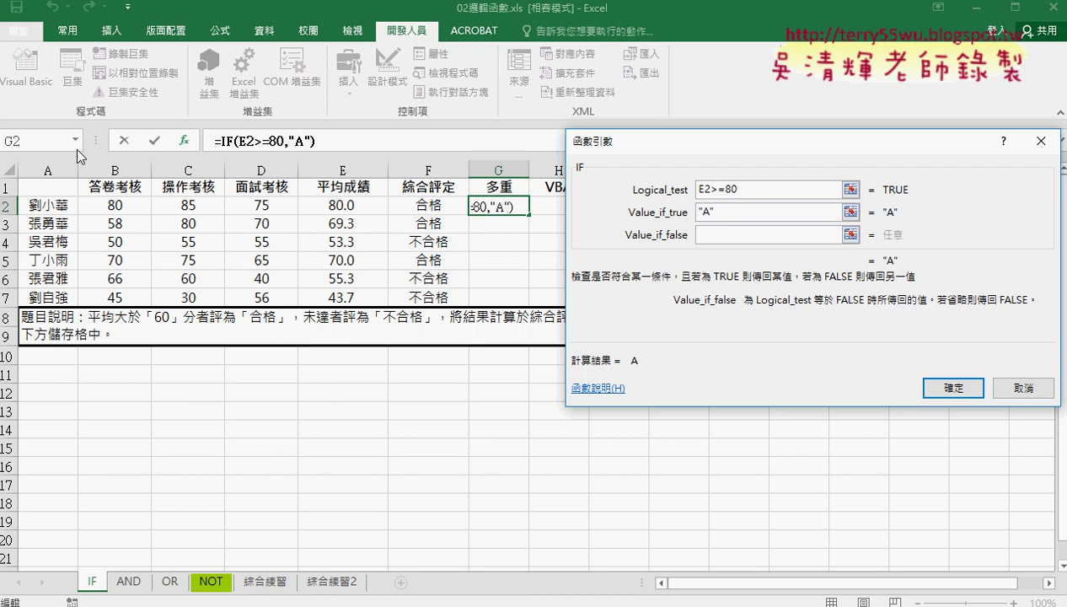
pyautogui.click(75, 140)
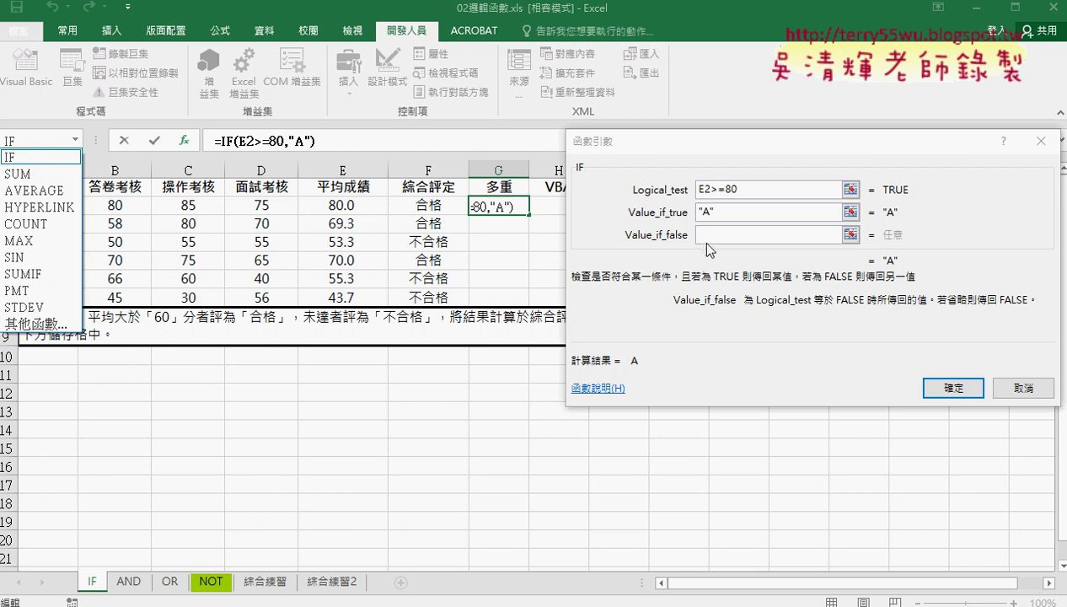
pyautogui.click(27, 158)
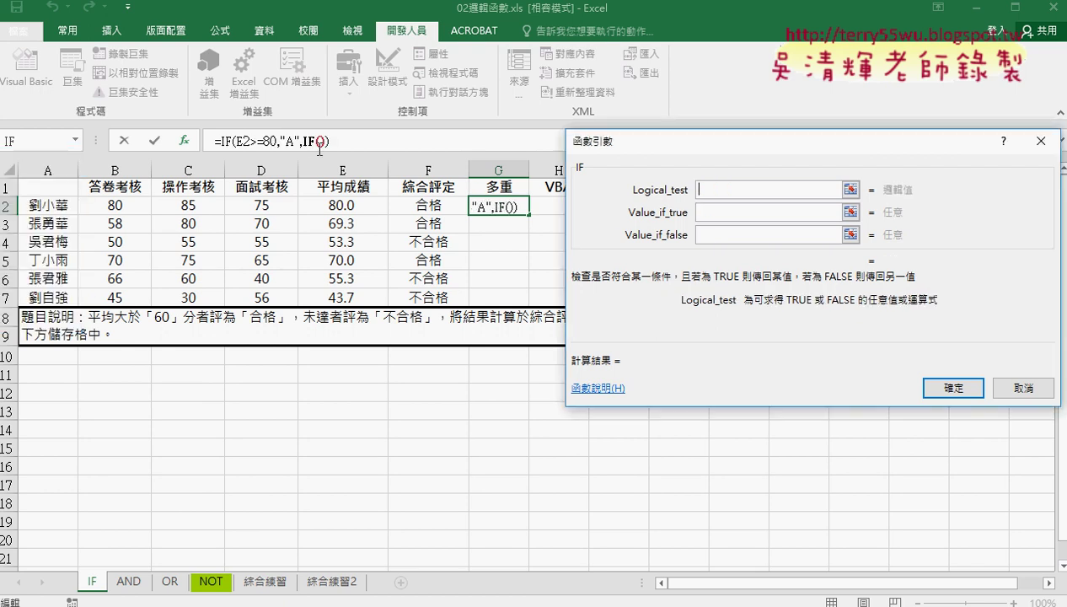
# Give the nested IF the test E2>=70 returning "B", and nest a third IF as its false result.
pyautogui.click(355, 204)
pyautogui.write('>=')
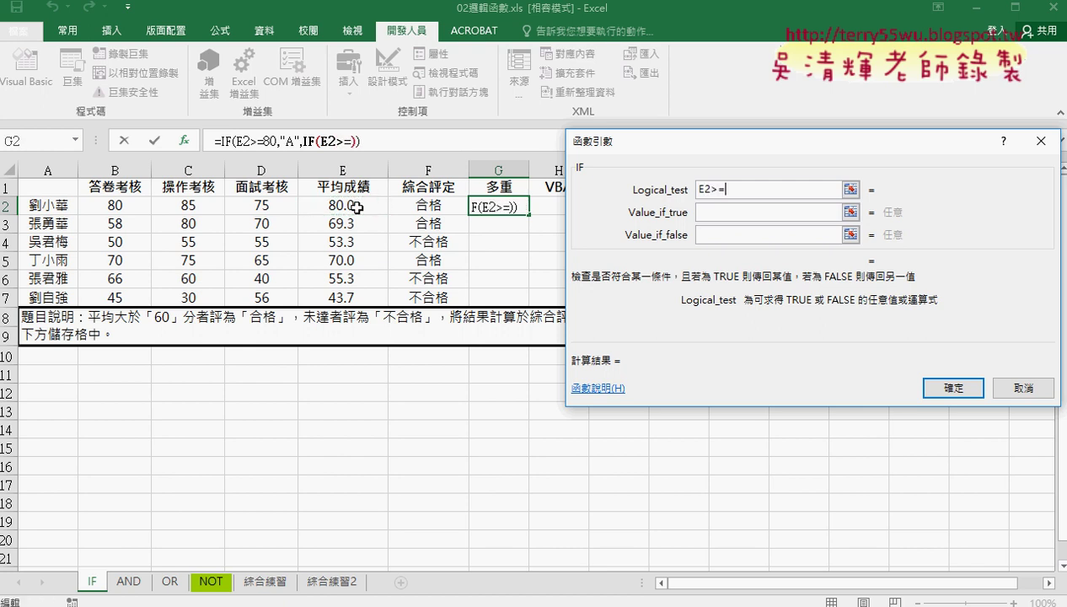
pyautogui.write('70')
pyautogui.press('Tab')
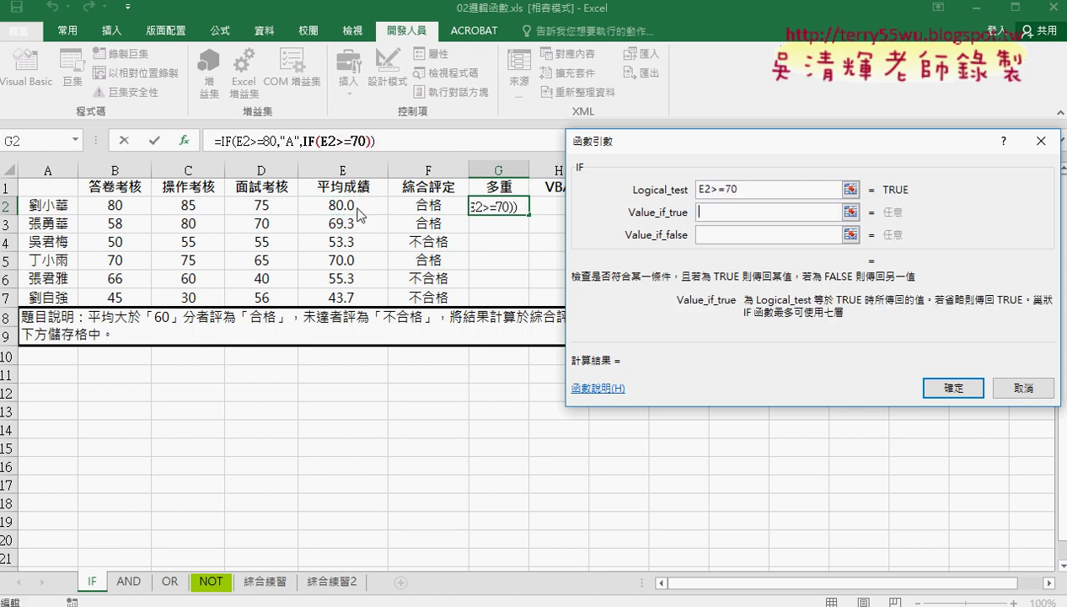
pyautogui.write('B')
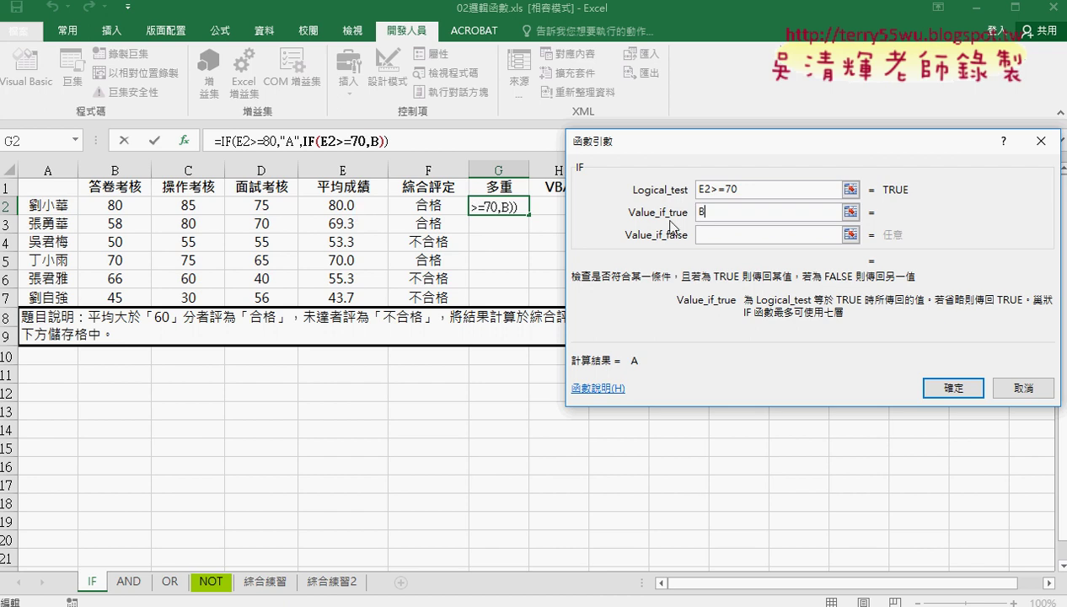
pyautogui.click(715, 230)
pyautogui.click(75, 139)
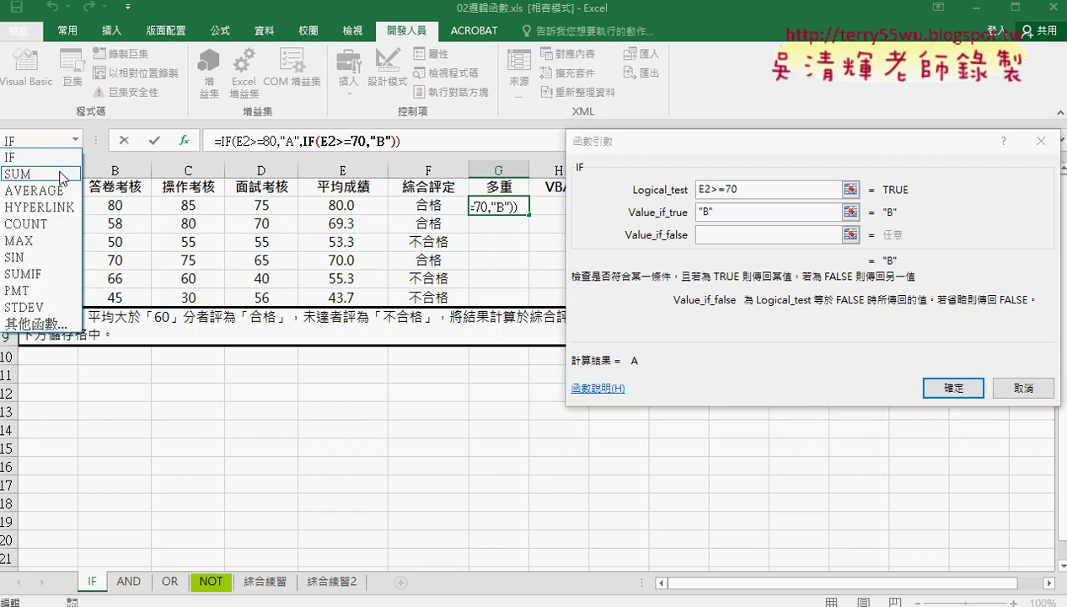
pyautogui.click(59, 158)
# Set the third IF to E2>=60 returning "C", otherwise "D", and confirm the formula.
pyautogui.click(343, 203)
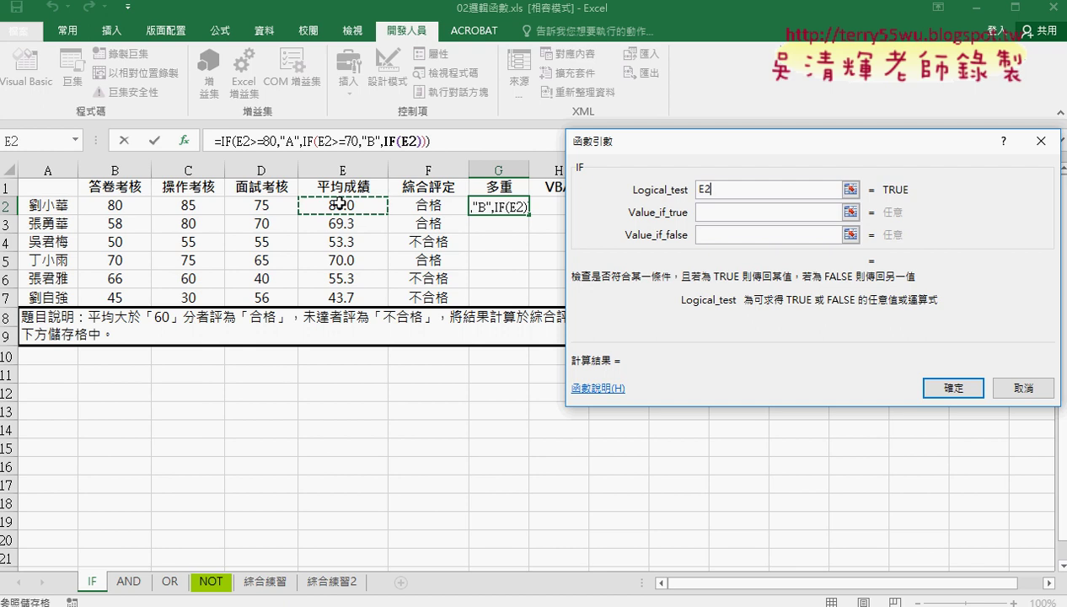
pyautogui.write('>=')
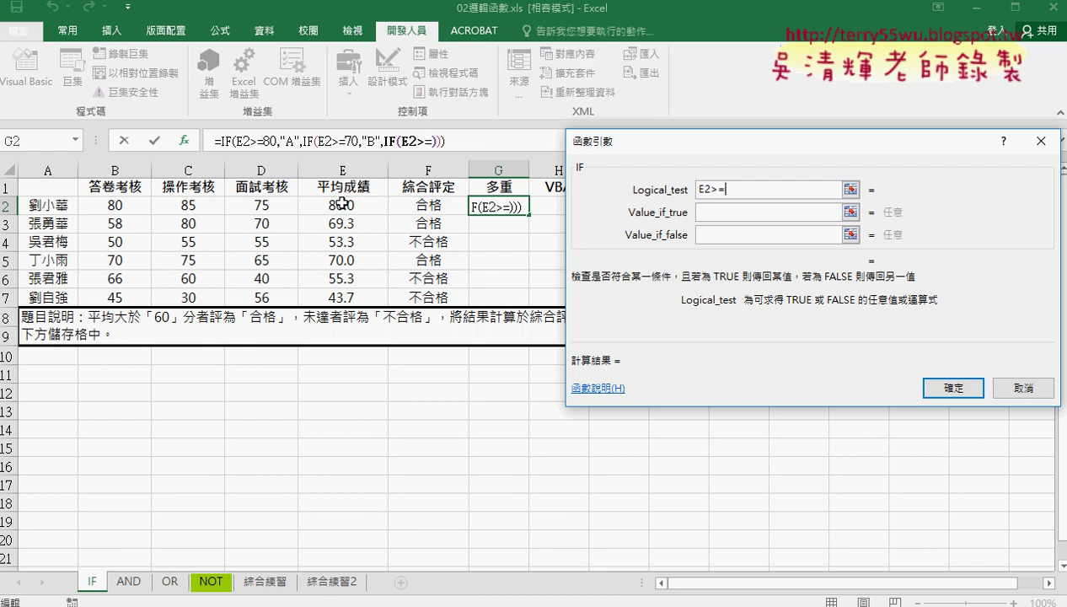
pyautogui.write('60')
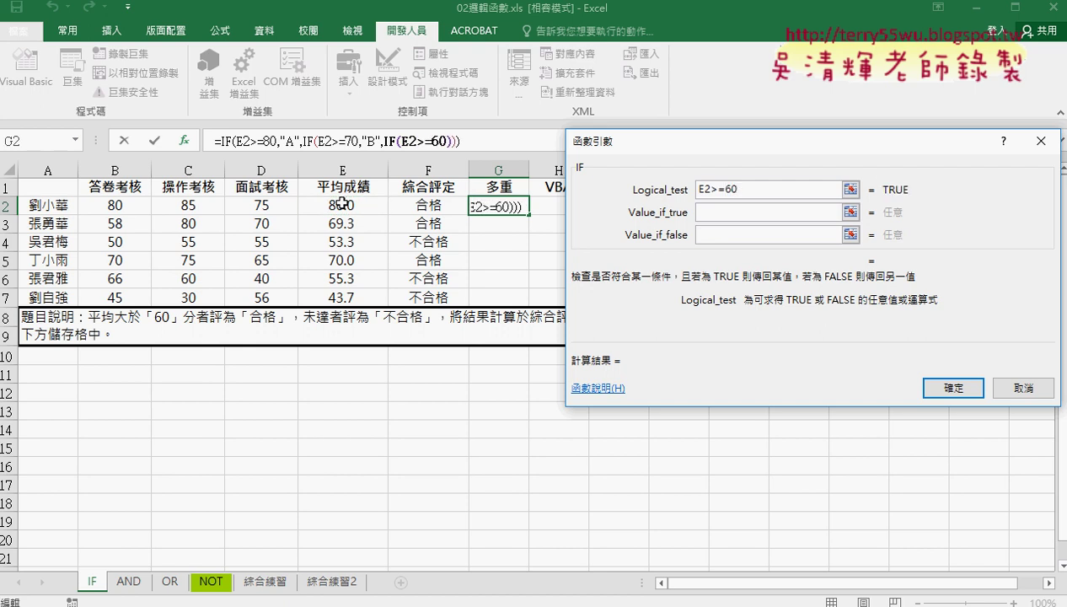
pyautogui.press('Tab')
pyautogui.write('C')
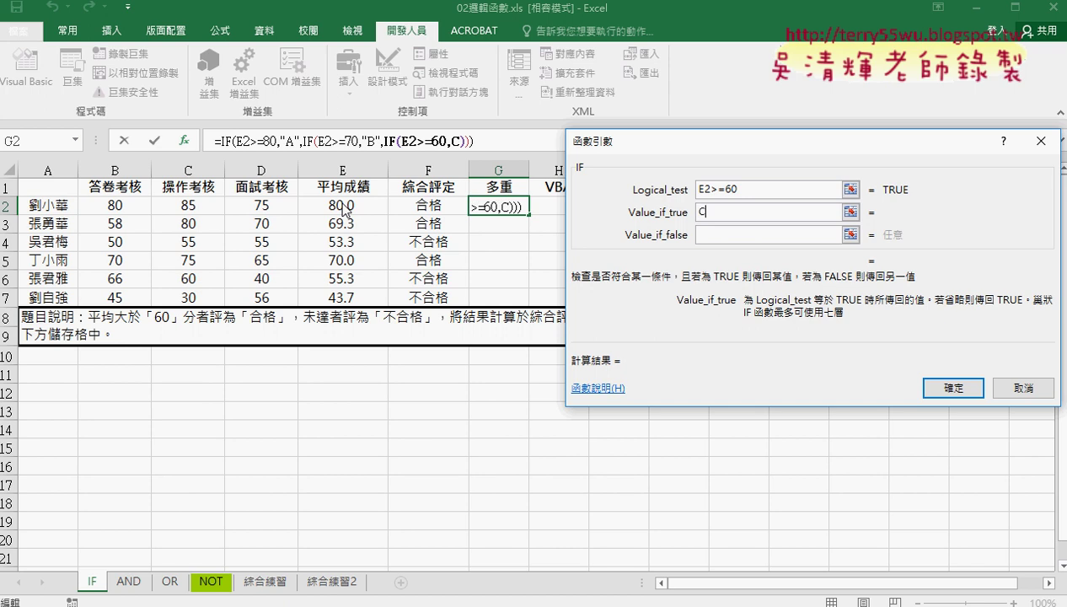
pyautogui.write('q')
pyautogui.press('BackSpace')
pyautogui.press('Tab')
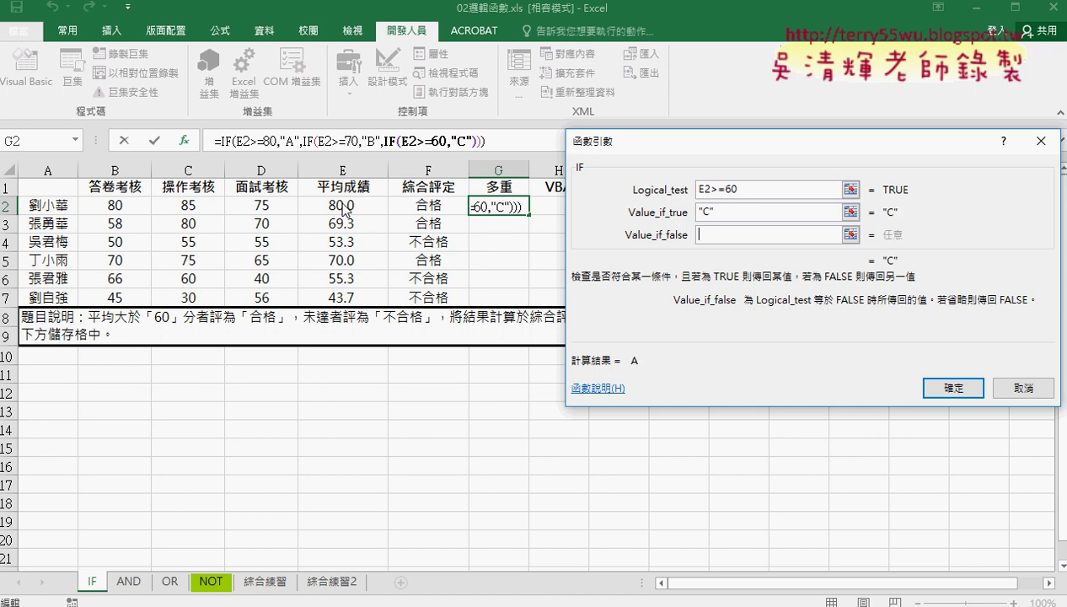
pyautogui.write('D')
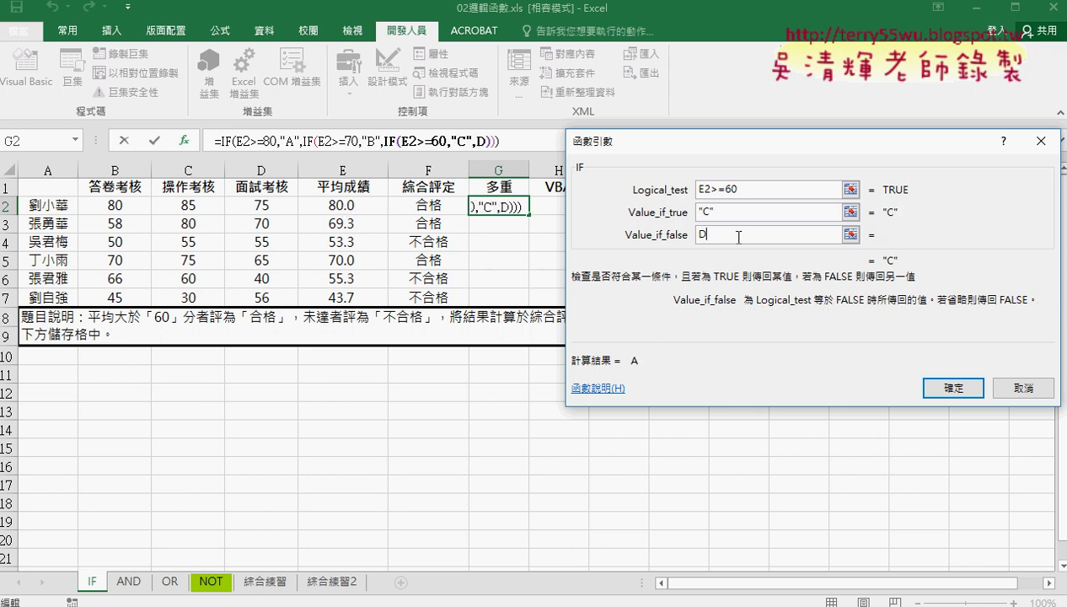
pyautogui.click(727, 213)
pyautogui.doubleClick(705, 235)
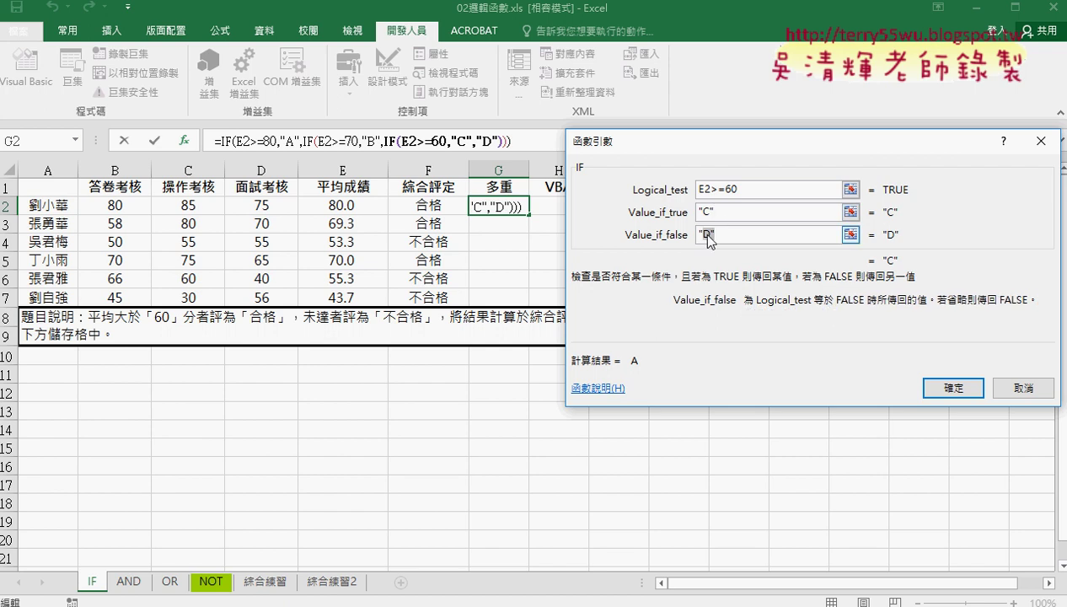
pyautogui.click(729, 236)
pyautogui.click(714, 213)
pyautogui.doubleClick(715, 212)
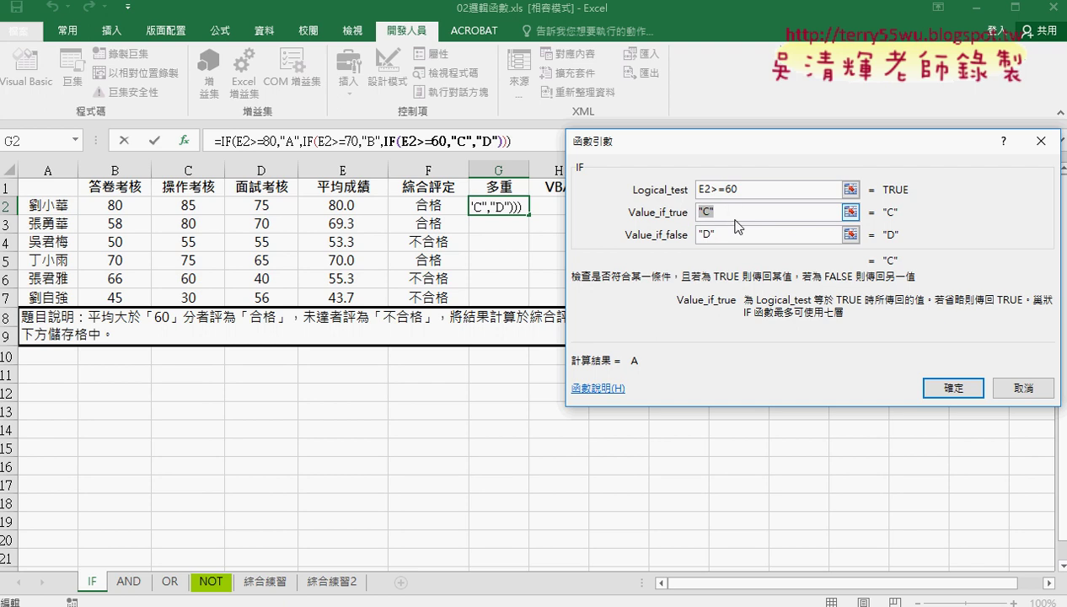
pyautogui.click(946, 391)
# Fill G2's grading formula down to G7 and compare it with F2's formula.
pyautogui.moveTo(529, 215); pyautogui.dragTo(535, 300)
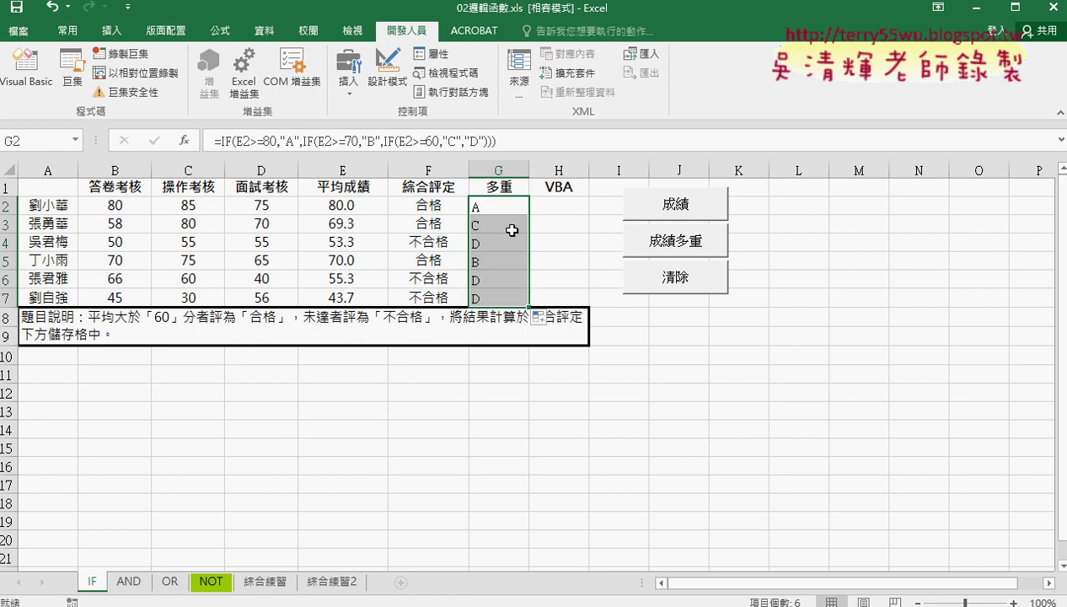
pyautogui.click(438, 206)
pyautogui.click(484, 207)
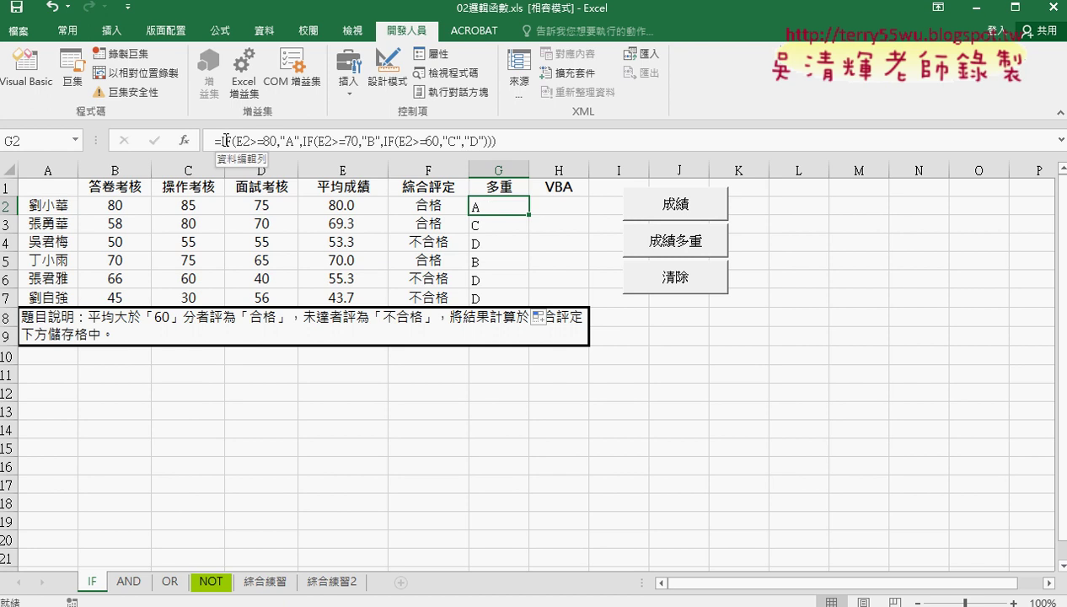
pyautogui.click(579, 207)
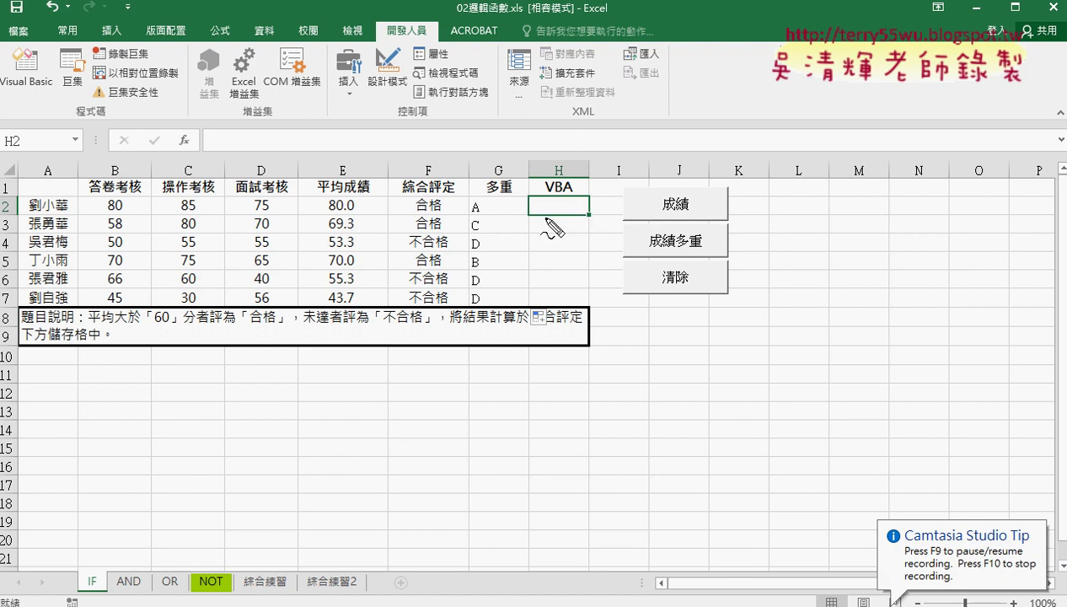
pyautogui.moveTo(539, 214); pyautogui.dragTo(571, 209)
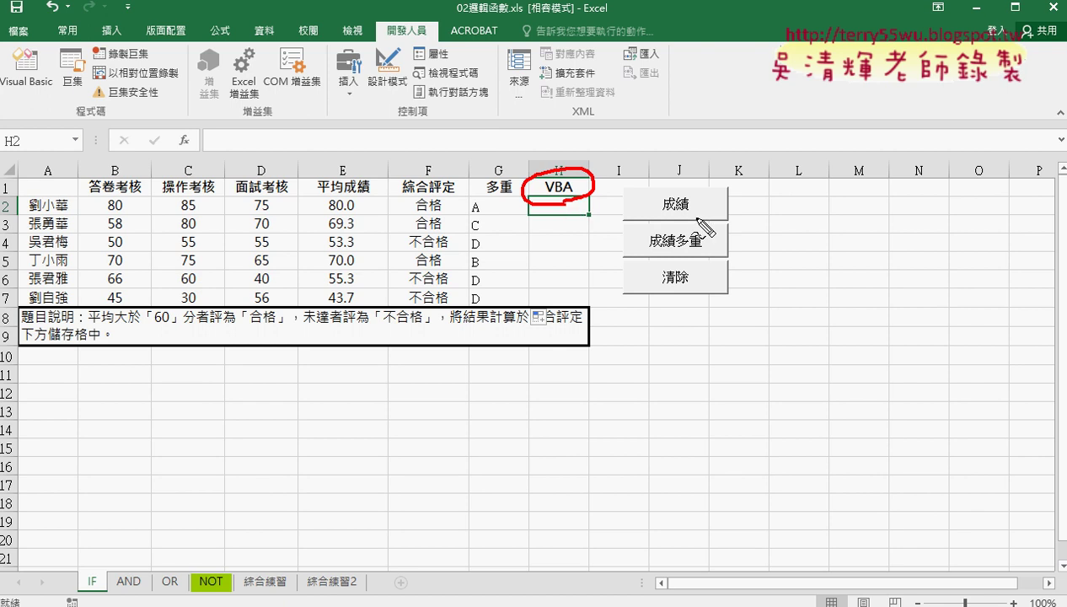
pyautogui.moveTo(683, 188); pyautogui.dragTo(707, 230)
pyautogui.moveTo(686, 291); pyautogui.dragTo(691, 293)
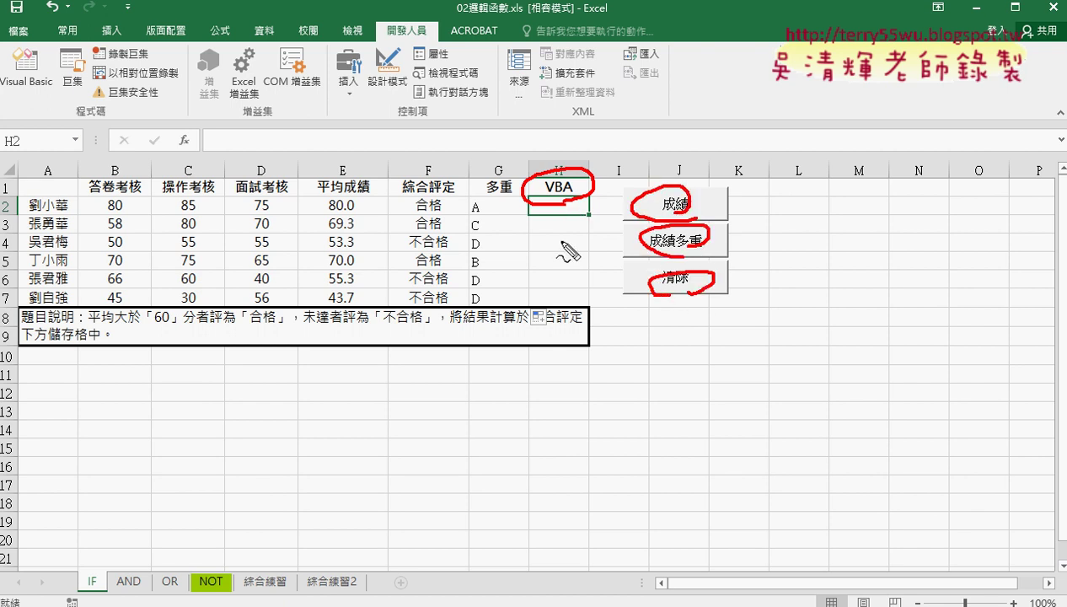
pyautogui.moveTo(579, 195)
pyautogui.mouseDown()
pyautogui.moveTo(556, 299)
pyautogui.moveTo(593, 271)
pyautogui.mouseUp()
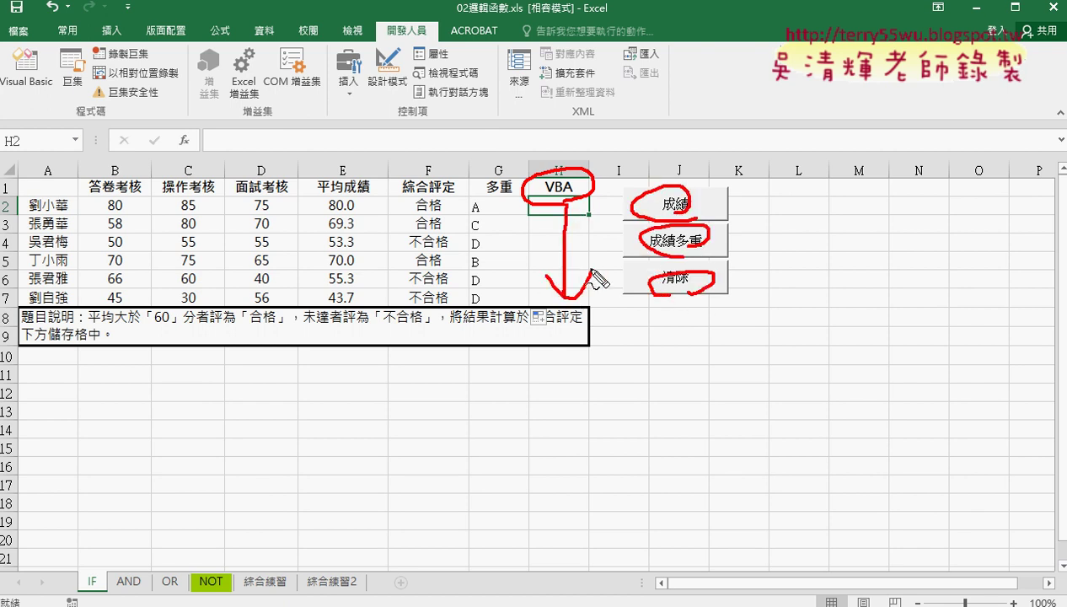
pyautogui.moveTo(199, 154); pyautogui.dragTo(189, 156)
pyautogui.moveTo(301, 90)
pyautogui.mouseDown()
pyautogui.moveTo(206, 131)
pyautogui.moveTo(238, 128)
pyautogui.mouseUp()
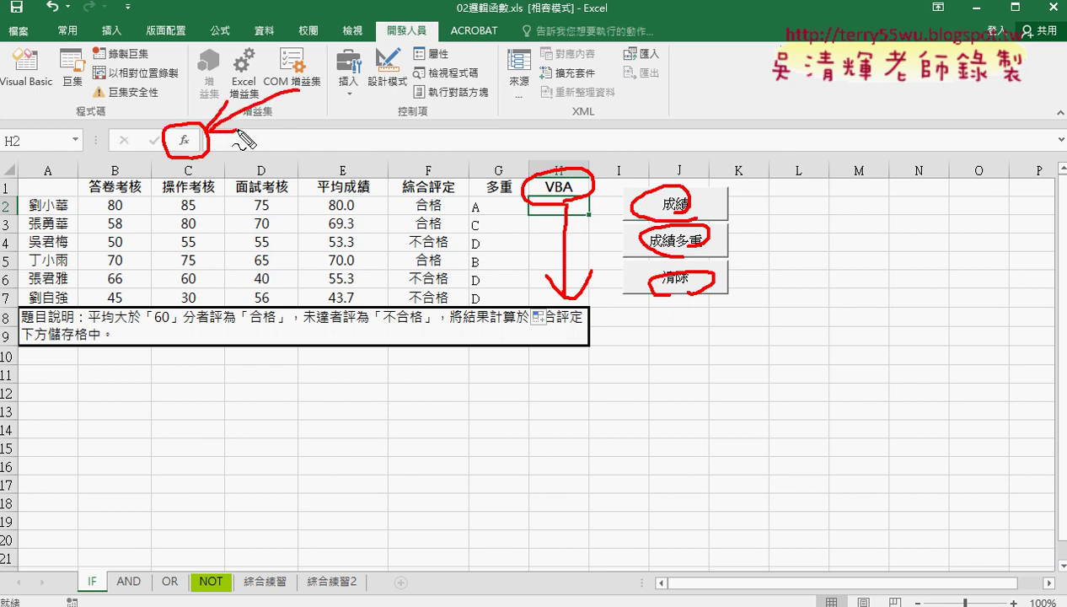
pyautogui.press('Escape')
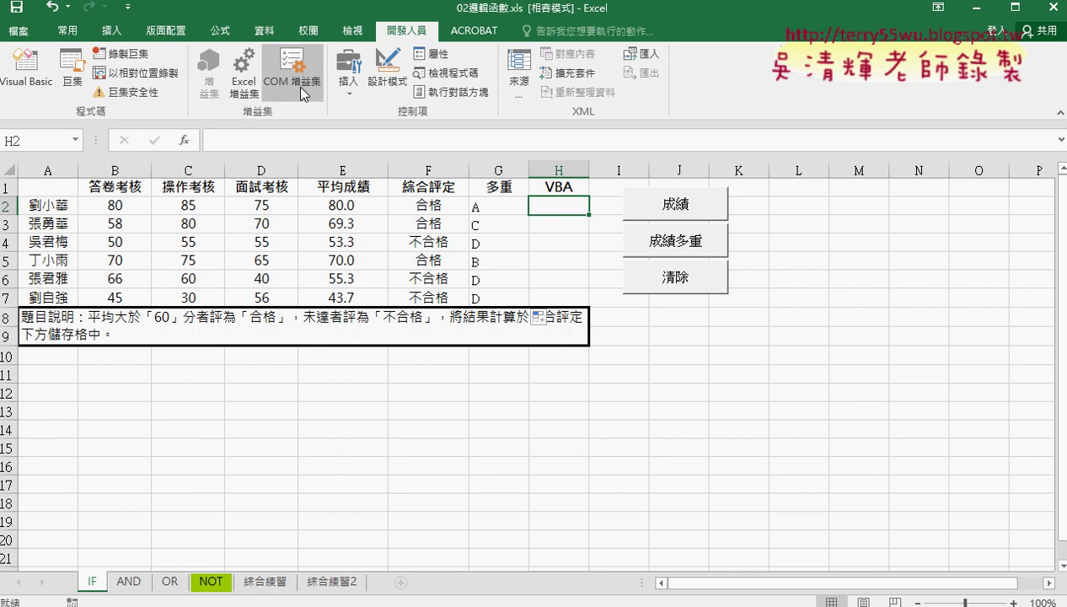
pyautogui.click(835, 353)
pyautogui.click(672, 209)
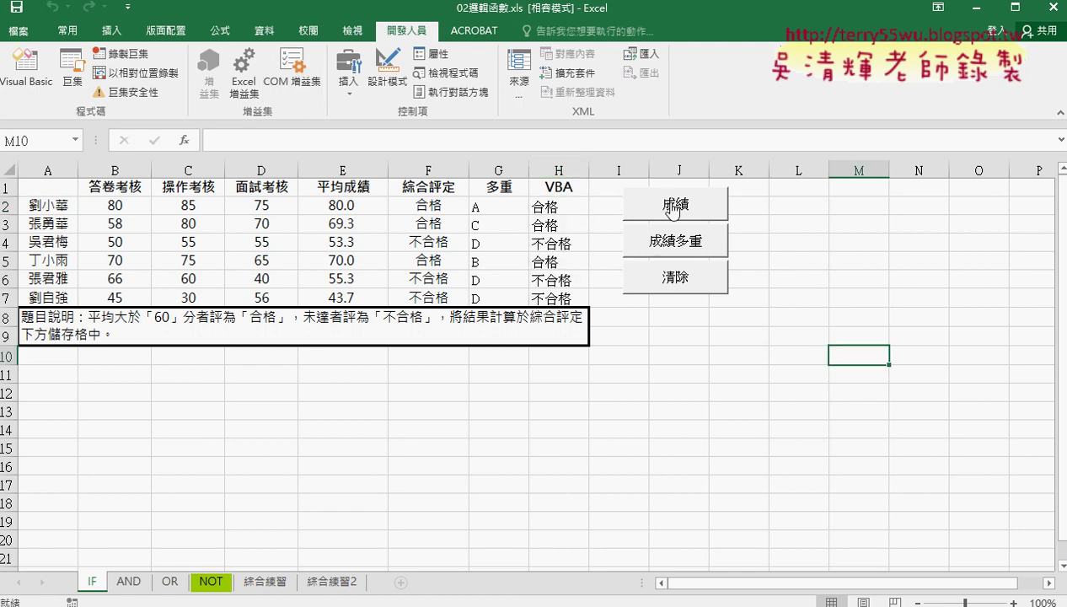
pyautogui.click(689, 291)
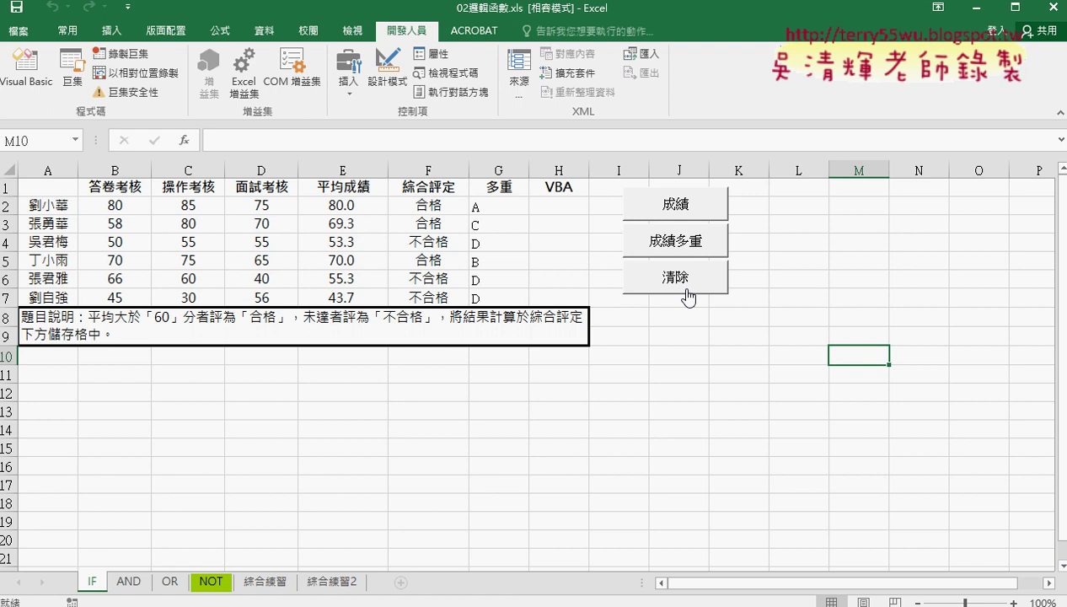
pyautogui.click(684, 244)
pyautogui.click(686, 286)
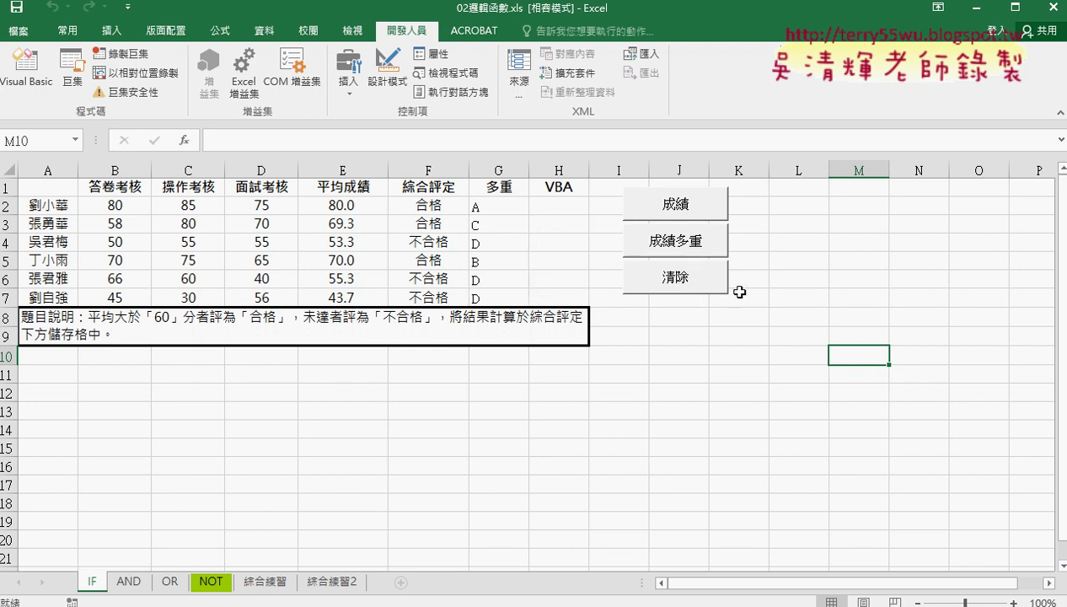
pyautogui.click(681, 215)
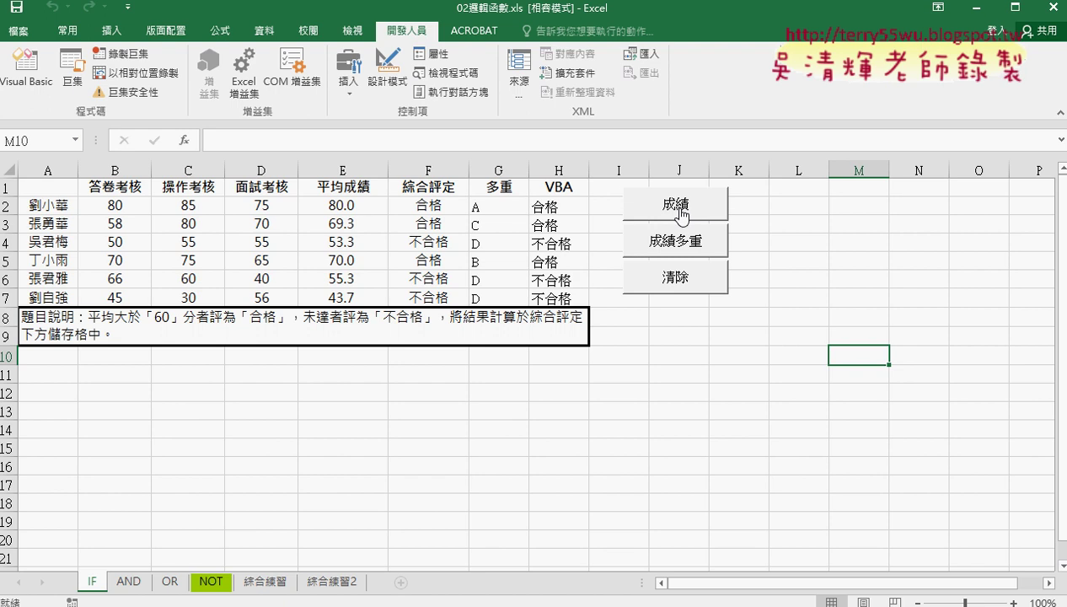
pyautogui.click(672, 278)
pyautogui.click(565, 204)
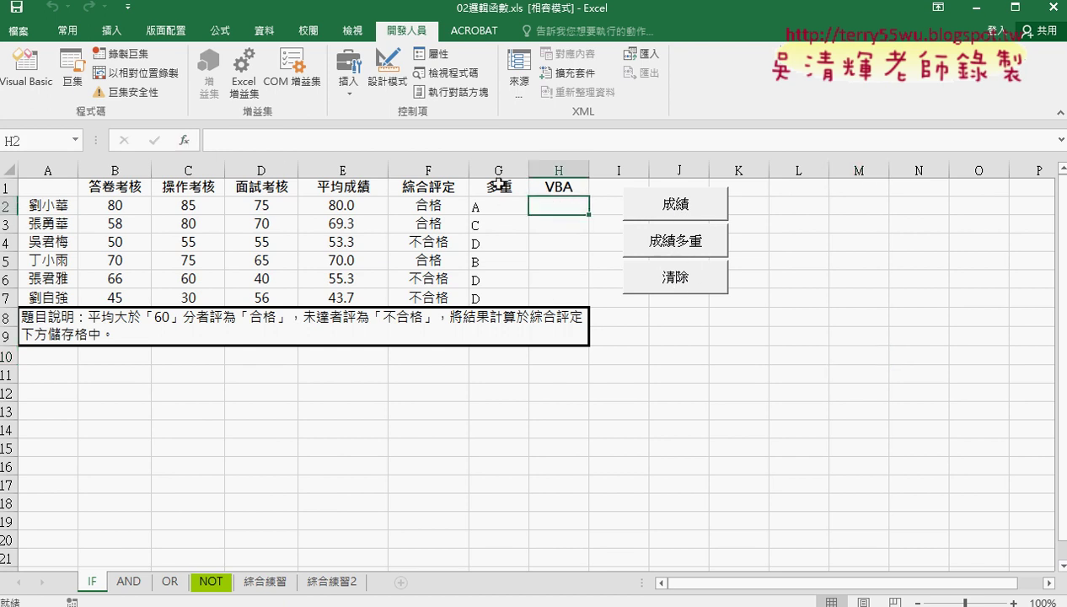
# Enter =成績函數(E2) in H2 from the 使用者定義 function category.
pyautogui.click(184, 141)
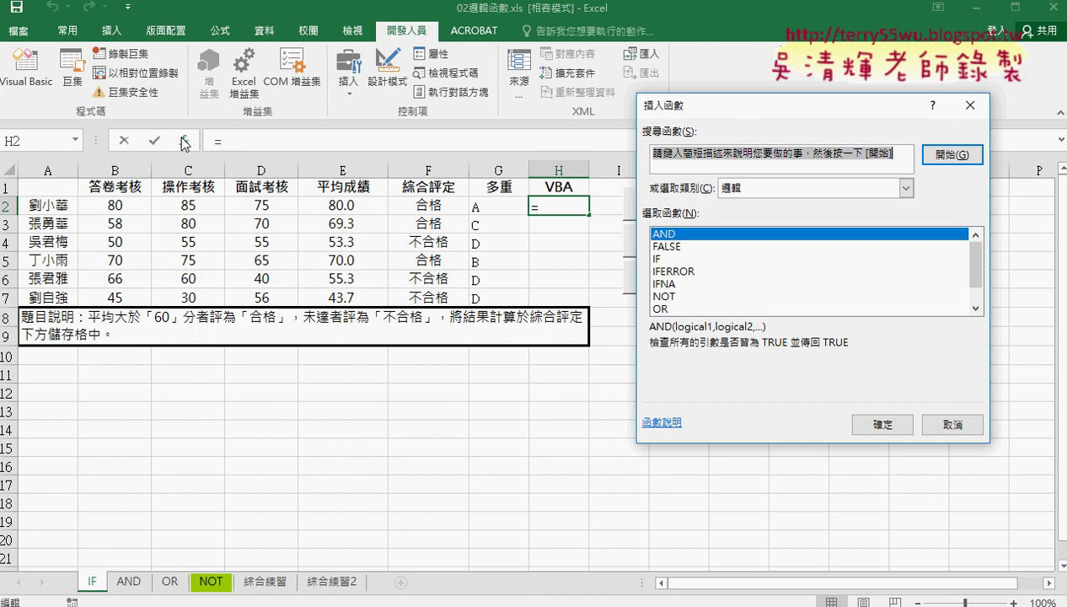
pyautogui.click(755, 187)
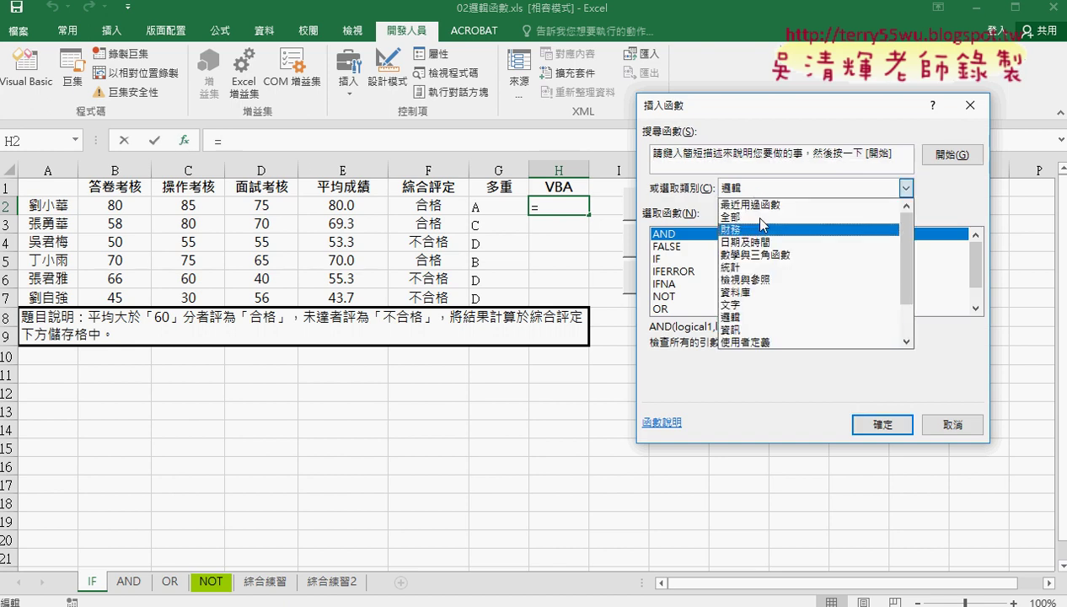
pyautogui.click(754, 343)
pyautogui.click(681, 247)
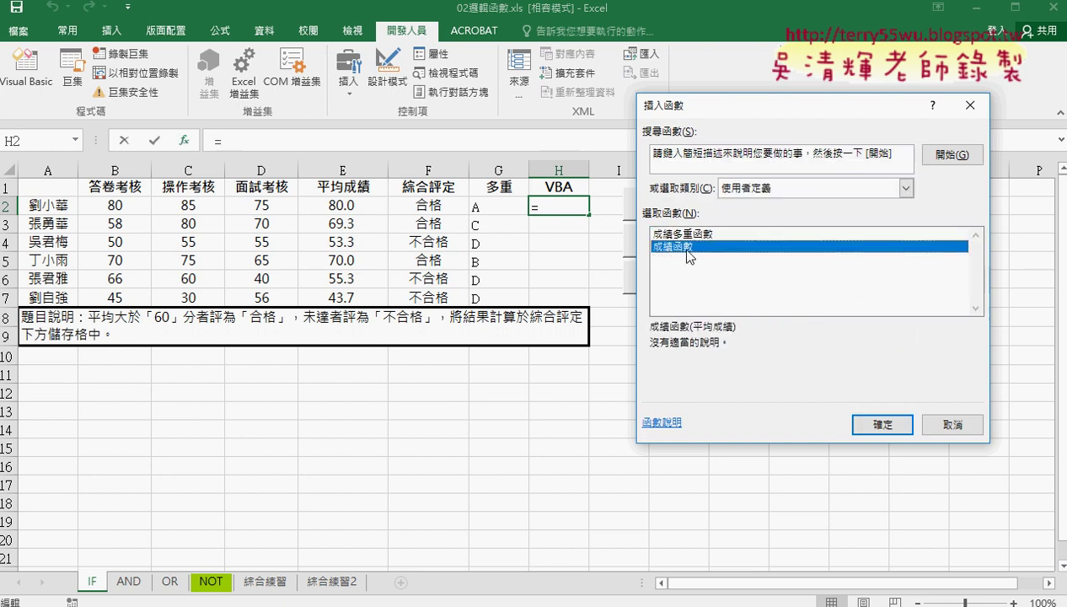
pyautogui.click(679, 234)
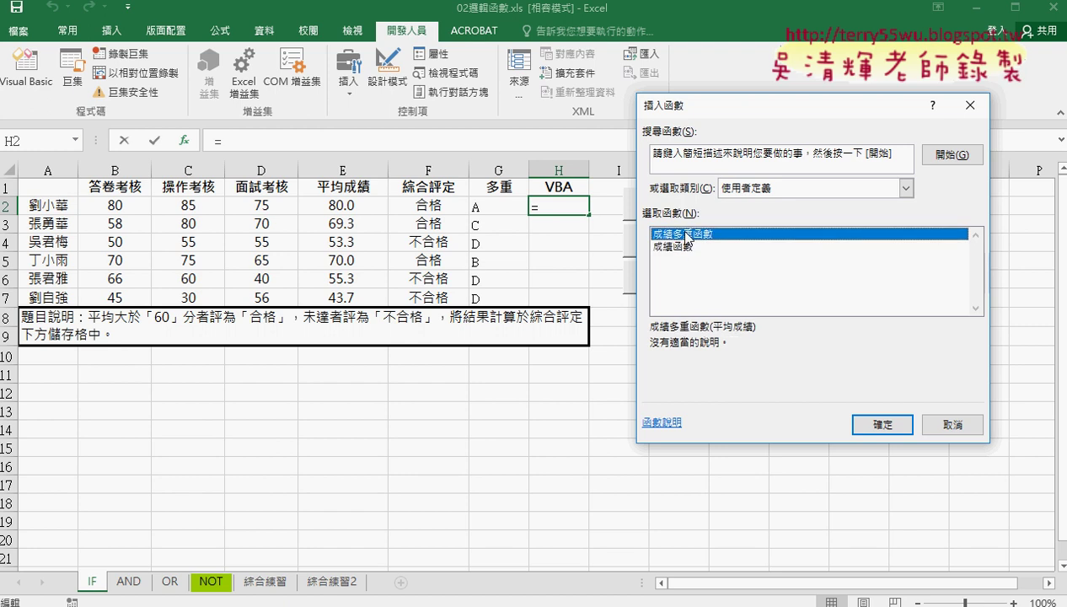
pyautogui.click(683, 253)
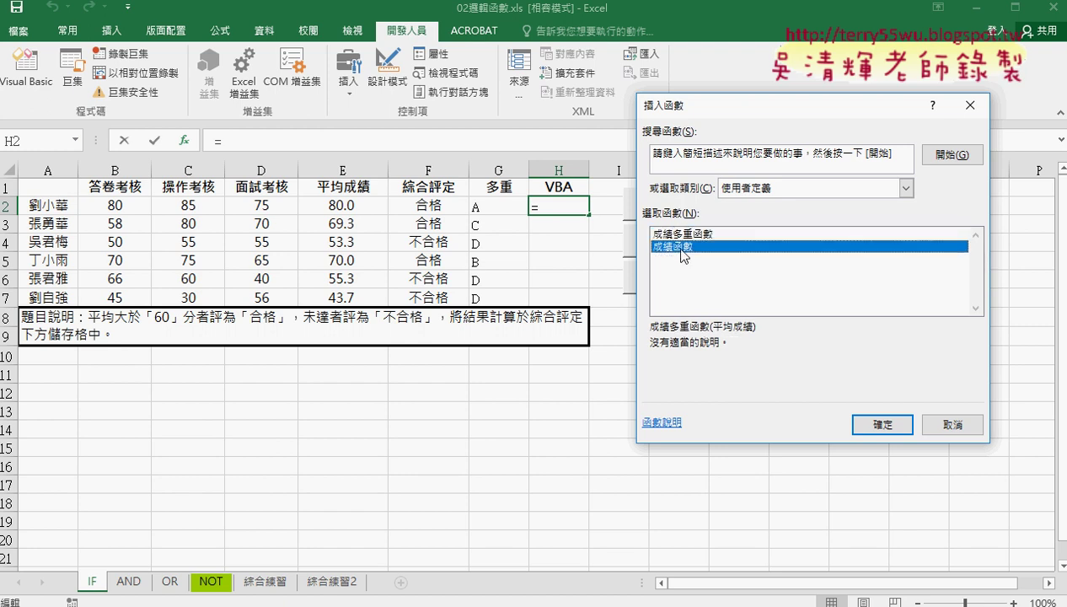
pyautogui.click(877, 426)
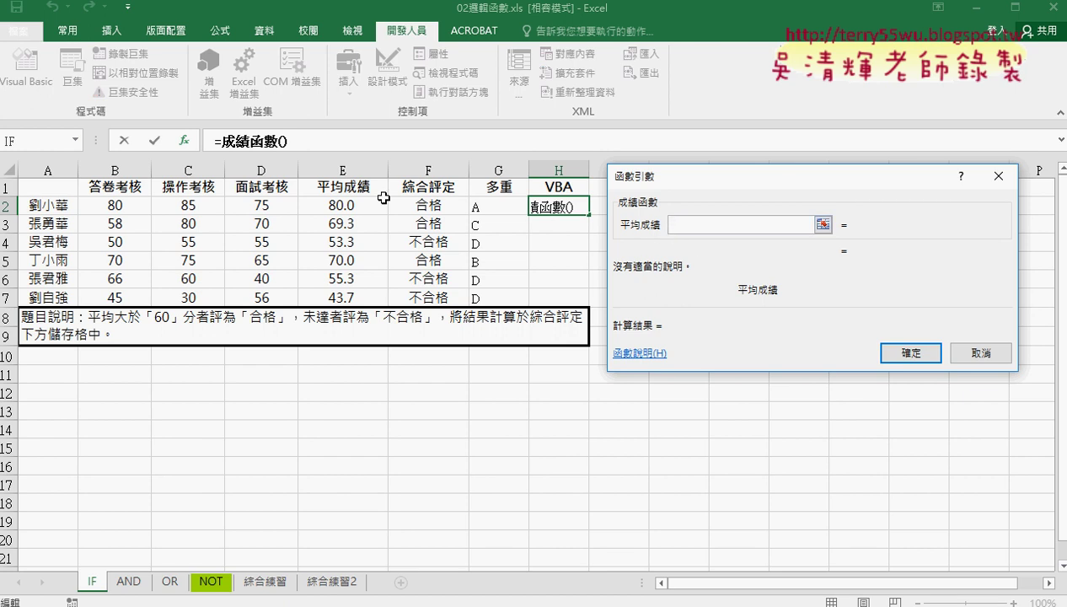
pyautogui.click(333, 204)
pyautogui.click(896, 346)
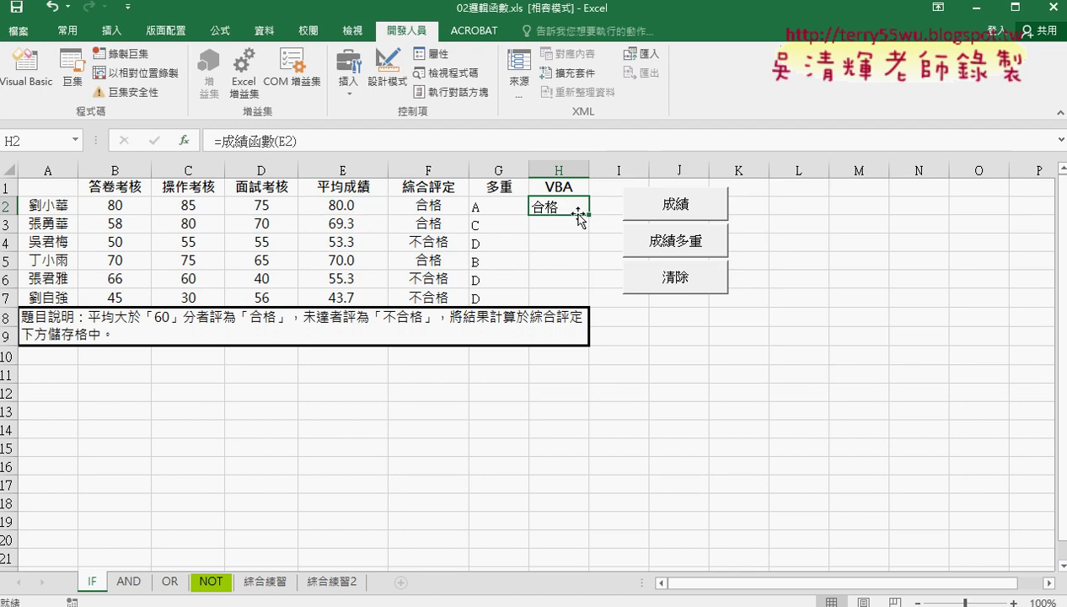
# Fill the formula down to H7, then clear column H with the 清除 button.
pyautogui.moveTo(589, 215); pyautogui.dragTo(581, 309)
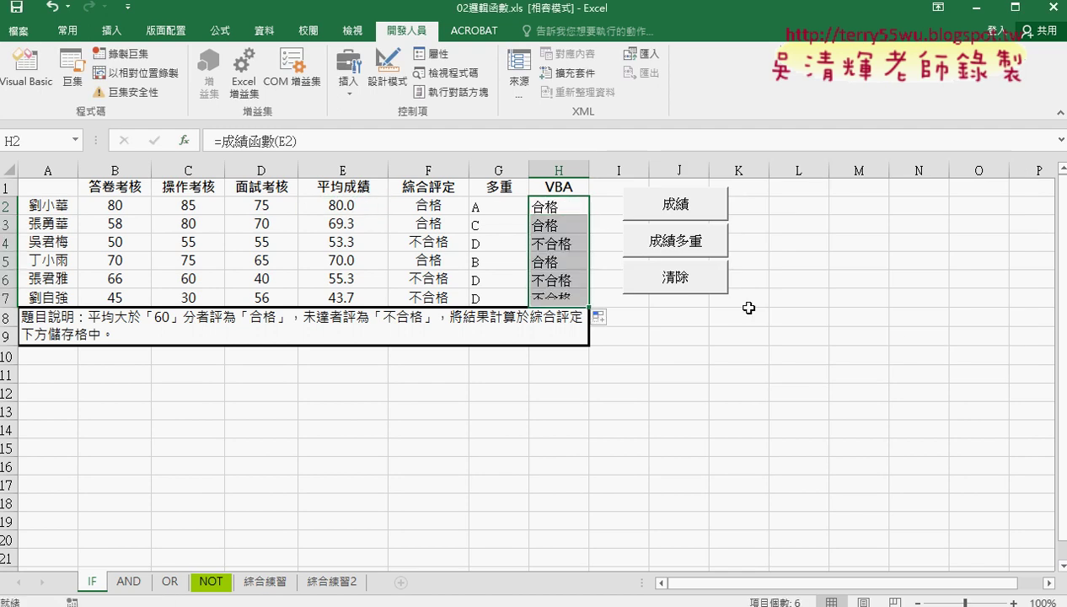
pyautogui.click(548, 205)
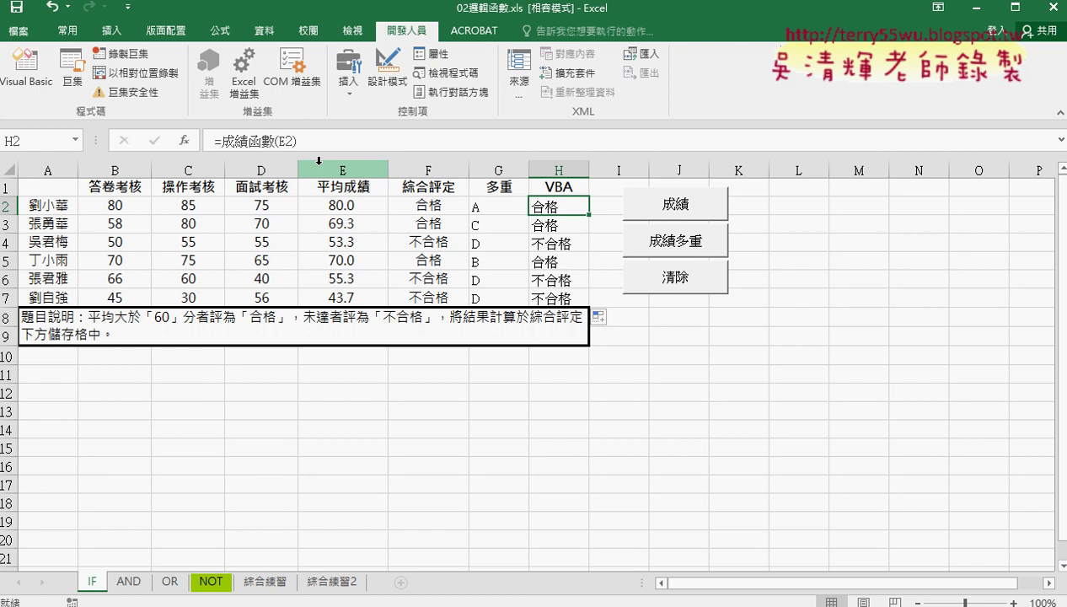
pyautogui.click(655, 275)
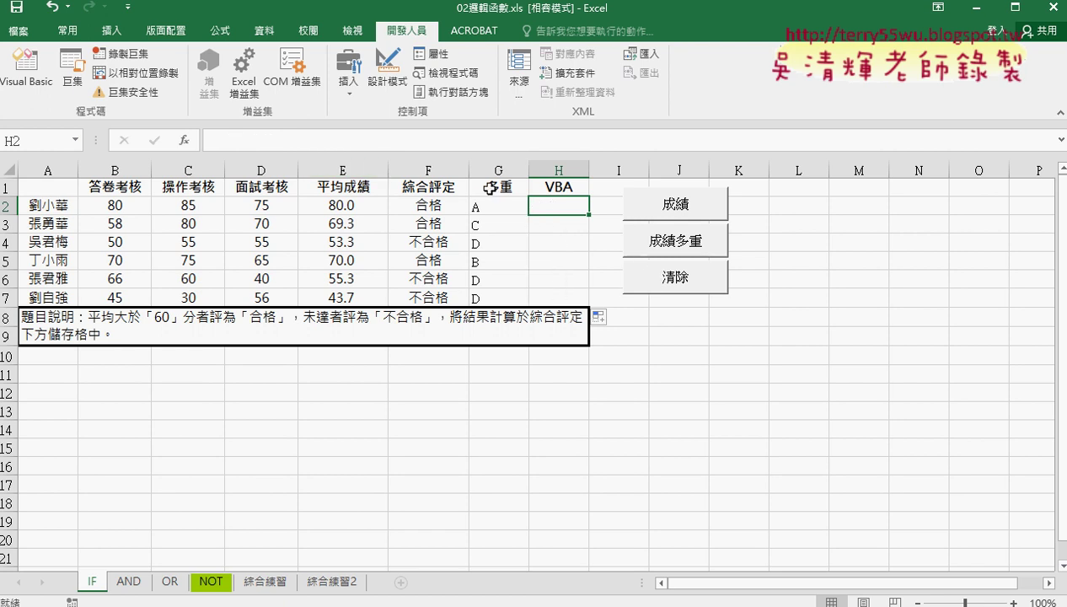
# Enter =成績多重函數(E2) in H2, showing grade A.
pyautogui.click(184, 140)
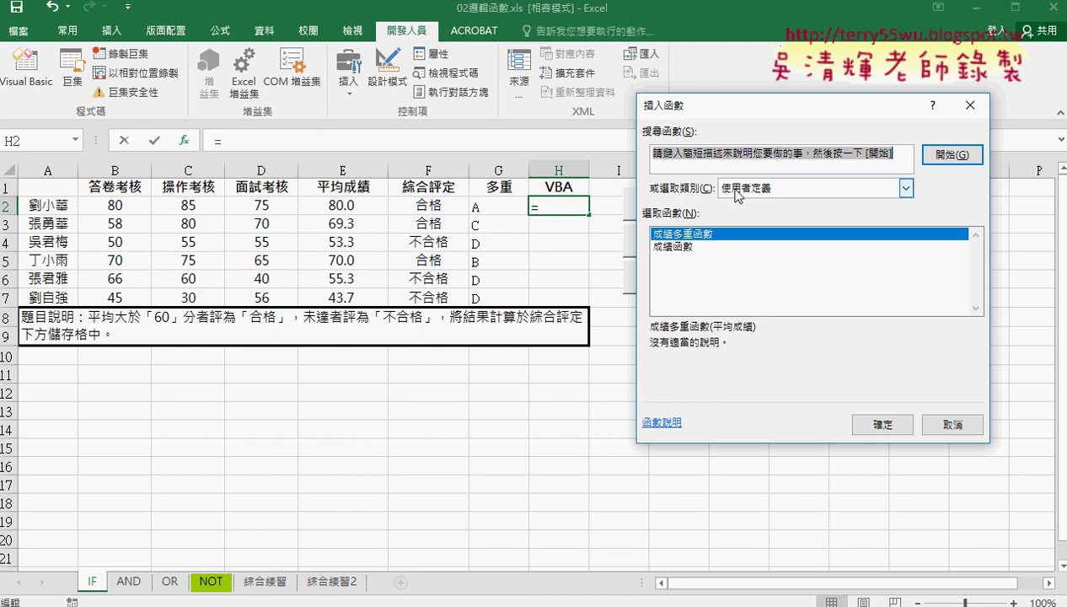
pyautogui.click(882, 424)
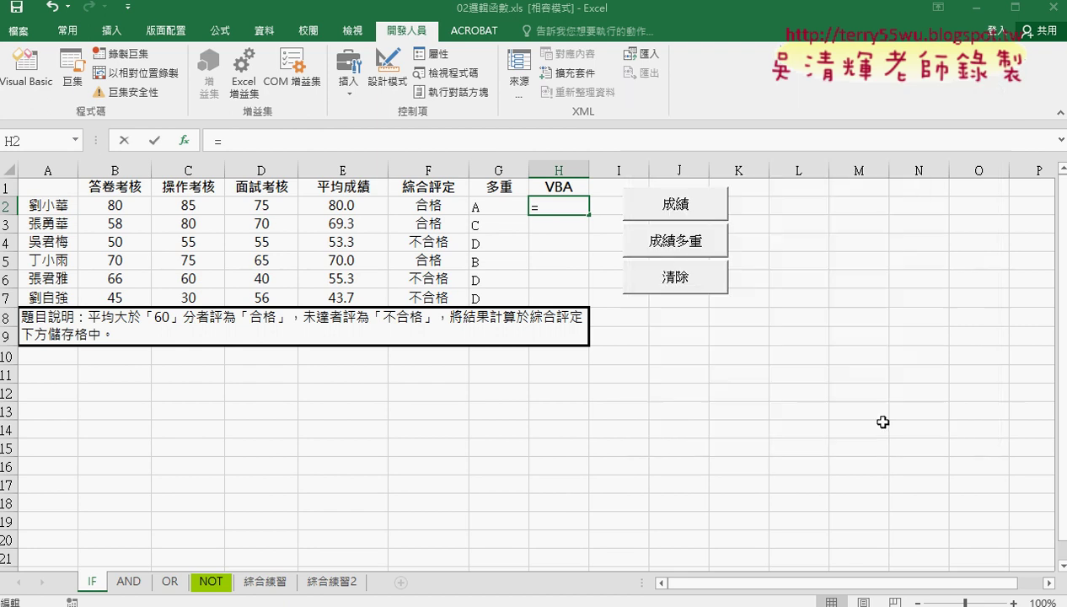
pyautogui.click(339, 202)
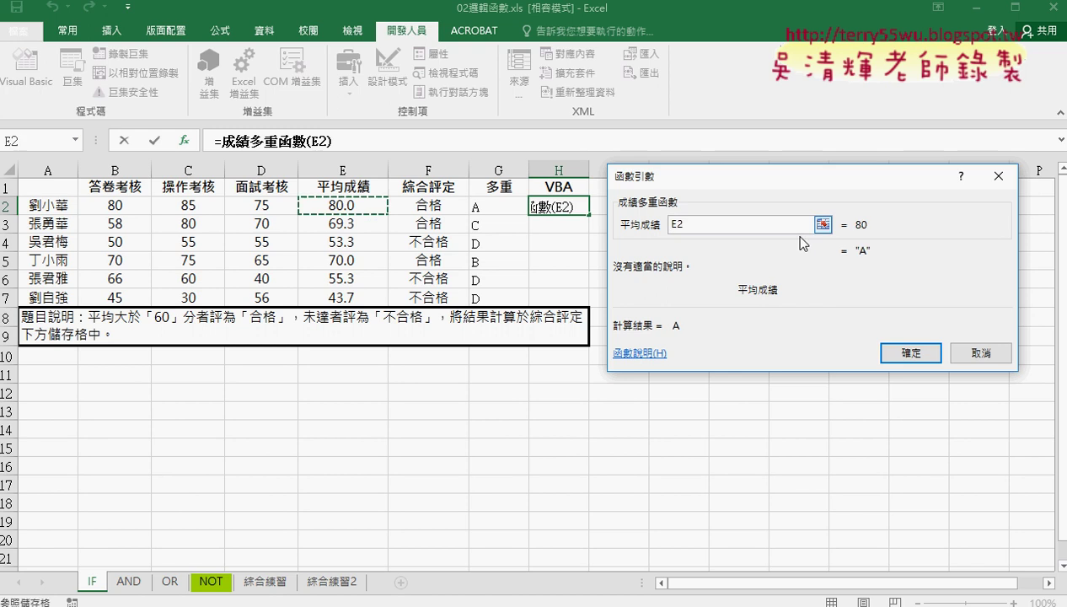
pyautogui.click(911, 353)
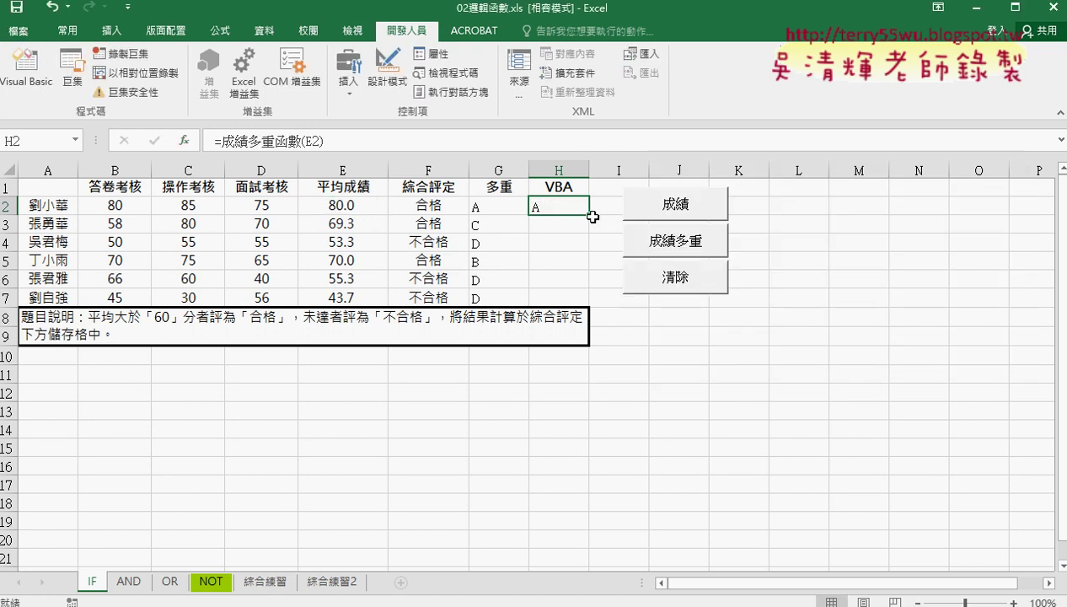
# Fill H2 down to H7 and compare it with G2's nested IF formula.
pyautogui.moveTo(589, 215); pyautogui.dragTo(589, 305)
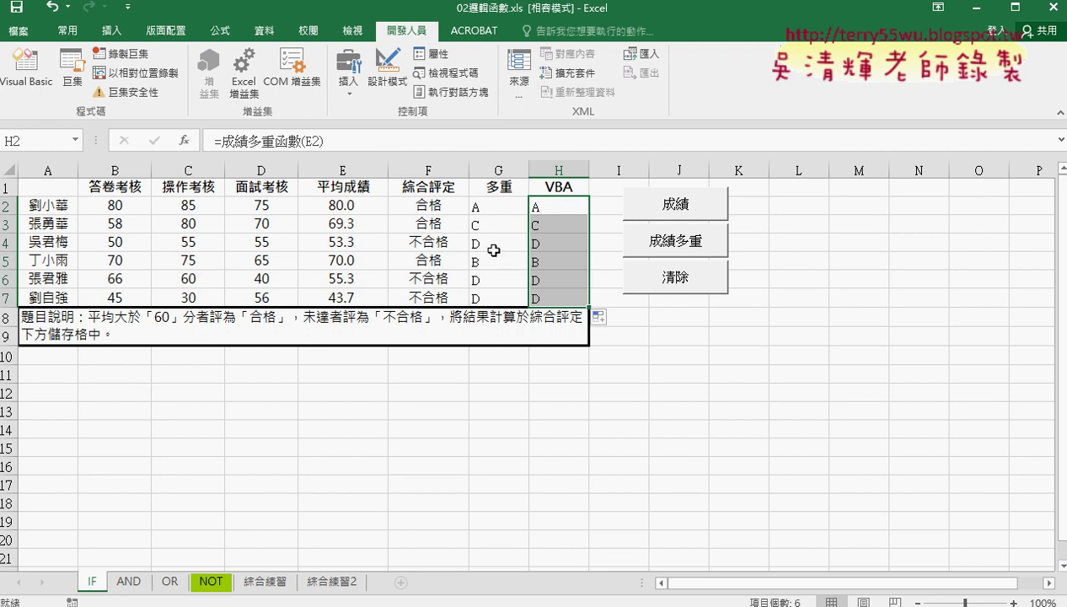
pyautogui.click(485, 209)
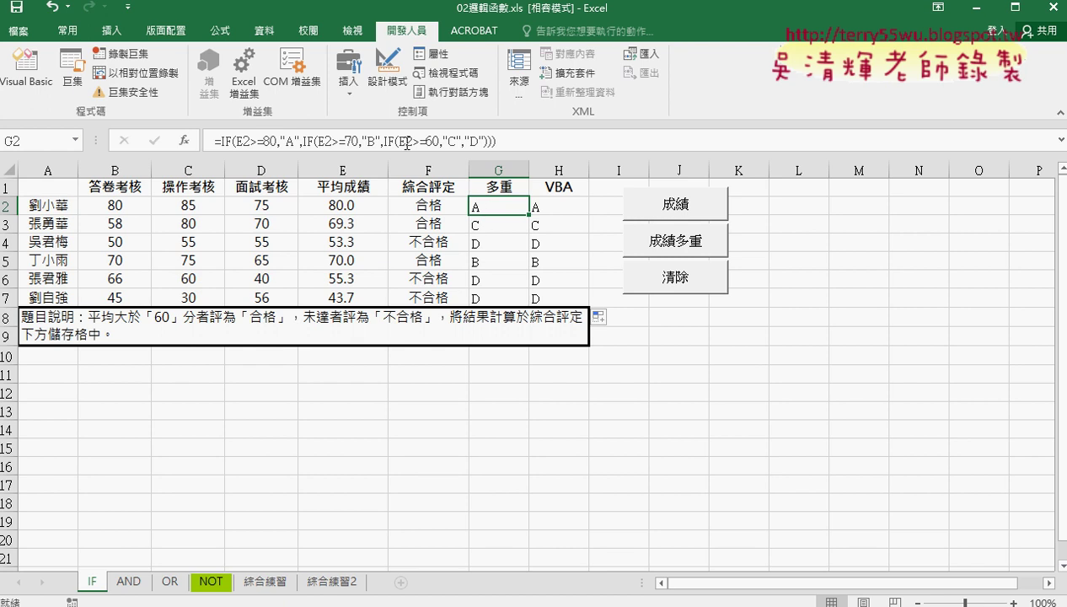
pyautogui.click(561, 209)
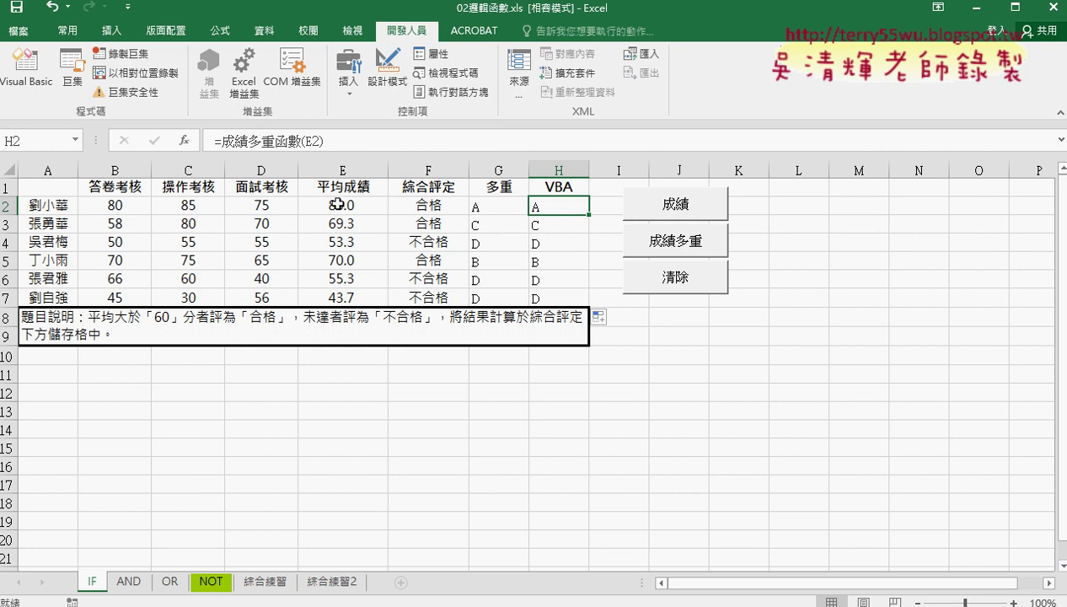
pyautogui.click(474, 206)
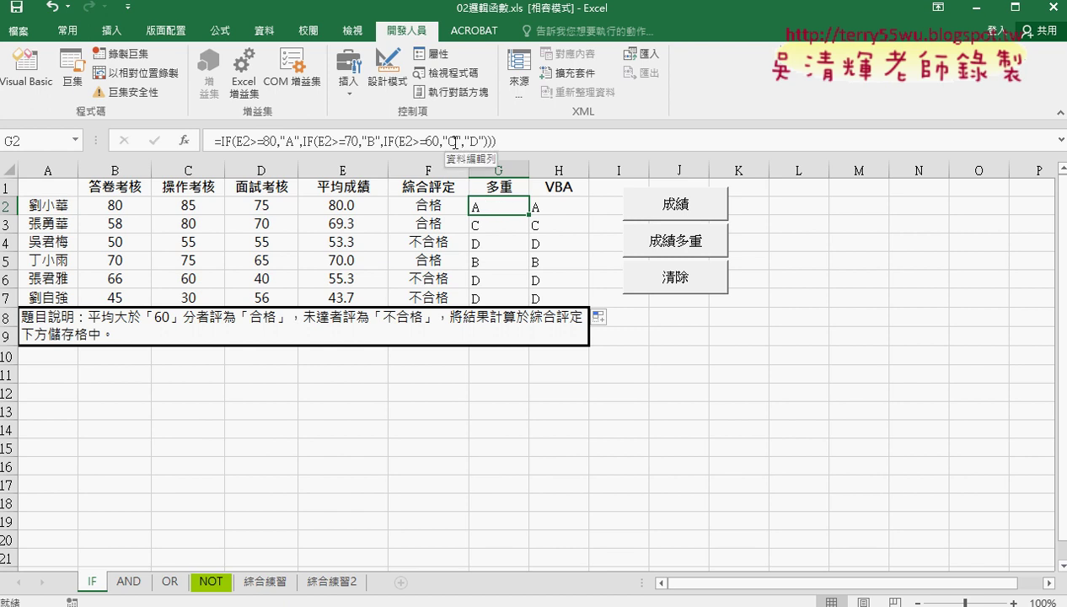
pyautogui.click(549, 208)
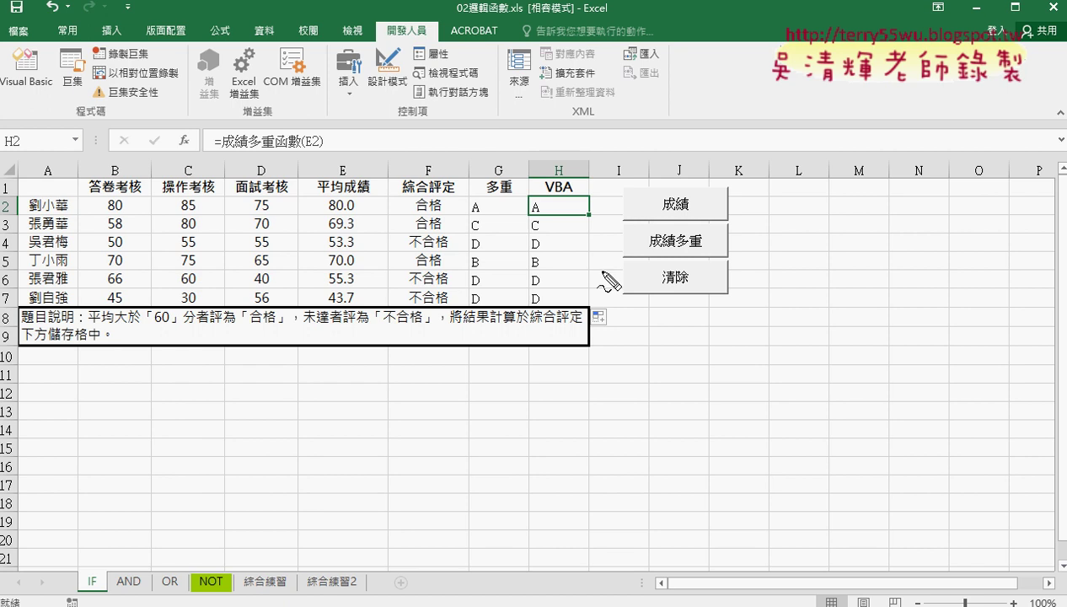
pyautogui.moveTo(677, 317); pyautogui.dragTo(660, 320)
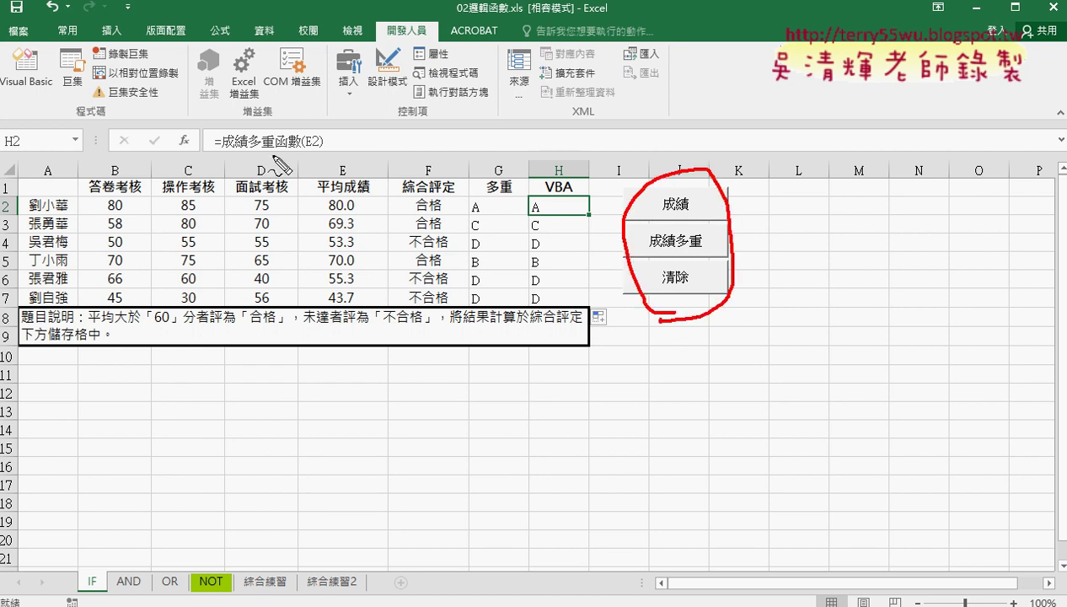
pyautogui.moveTo(273, 157); pyautogui.dragTo(271, 164)
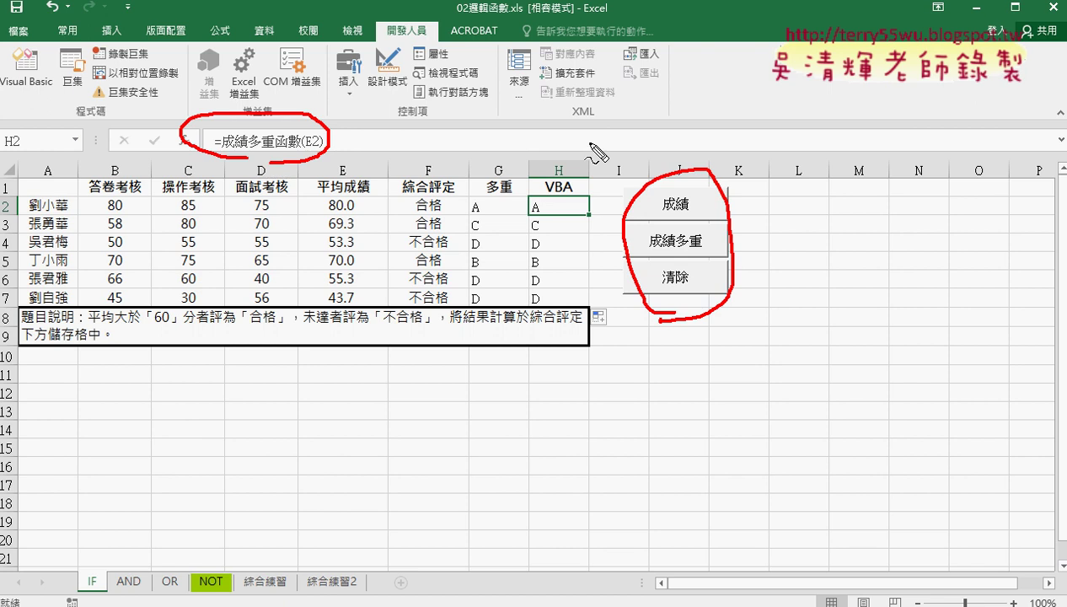
pyautogui.moveTo(631, 103); pyautogui.dragTo(631, 152)
pyautogui.moveTo(647, 145); pyautogui.dragTo(660, 150)
pyautogui.moveTo(319, 74); pyautogui.dragTo(378, 98)
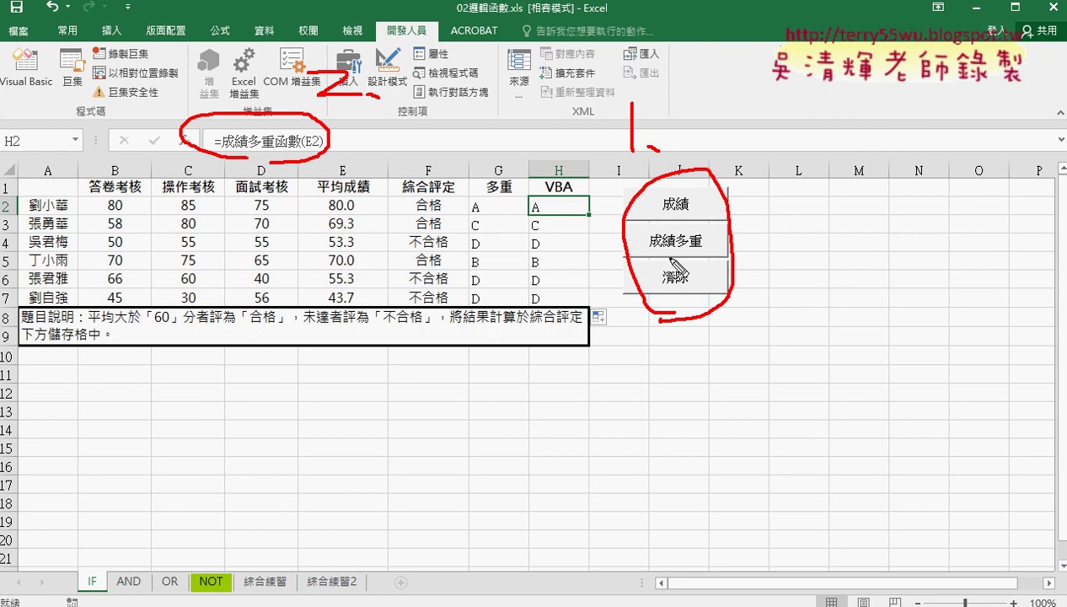
pyautogui.press('Escape')
# Clear H2:H7 with the 清除 button, then select rows 2–7, column H and H2 to review.
pyautogui.click(670, 275)
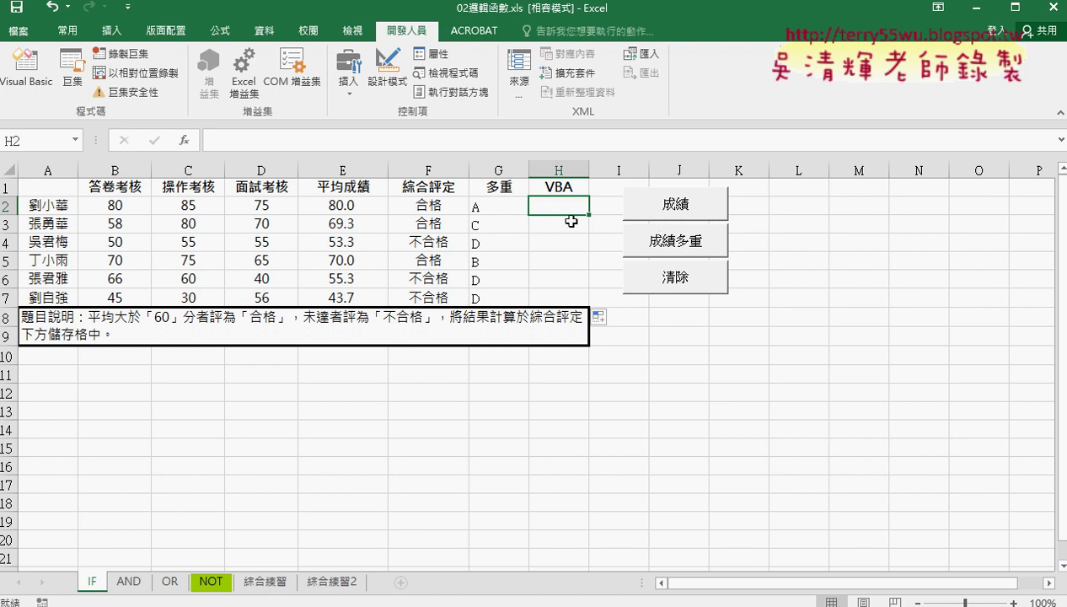
pyautogui.click(9, 205)
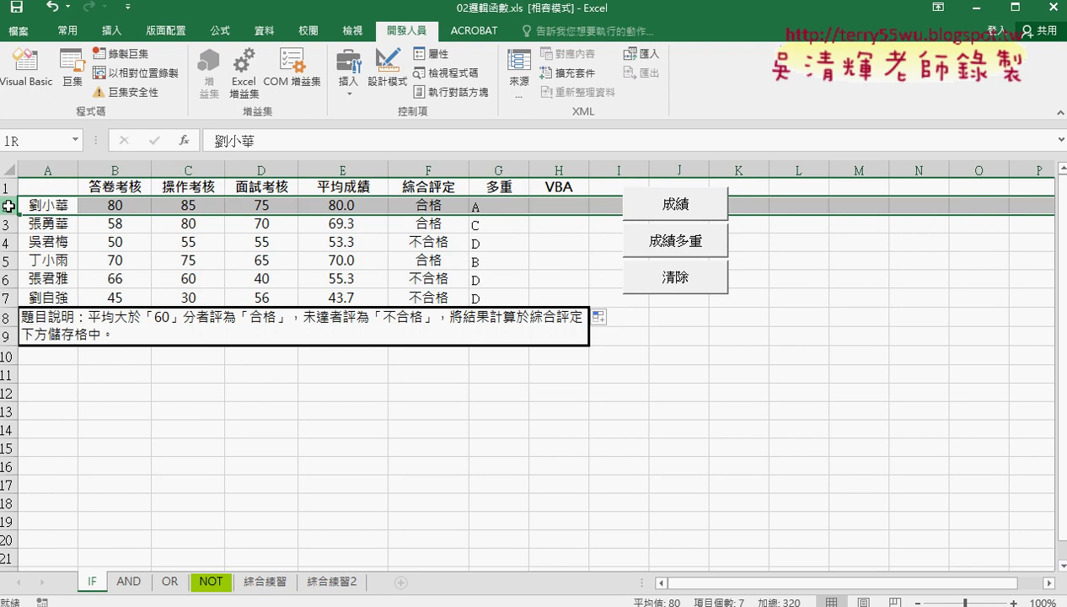
pyautogui.click(8, 298)
pyautogui.moveTo(8, 205); pyautogui.dragTo(15, 297)
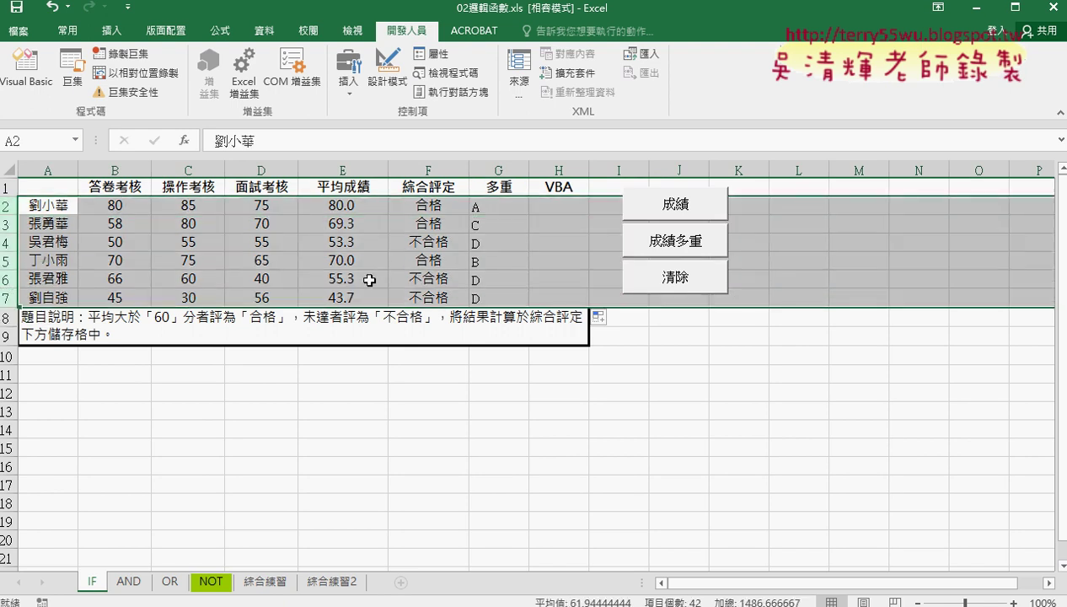
pyautogui.click(573, 209)
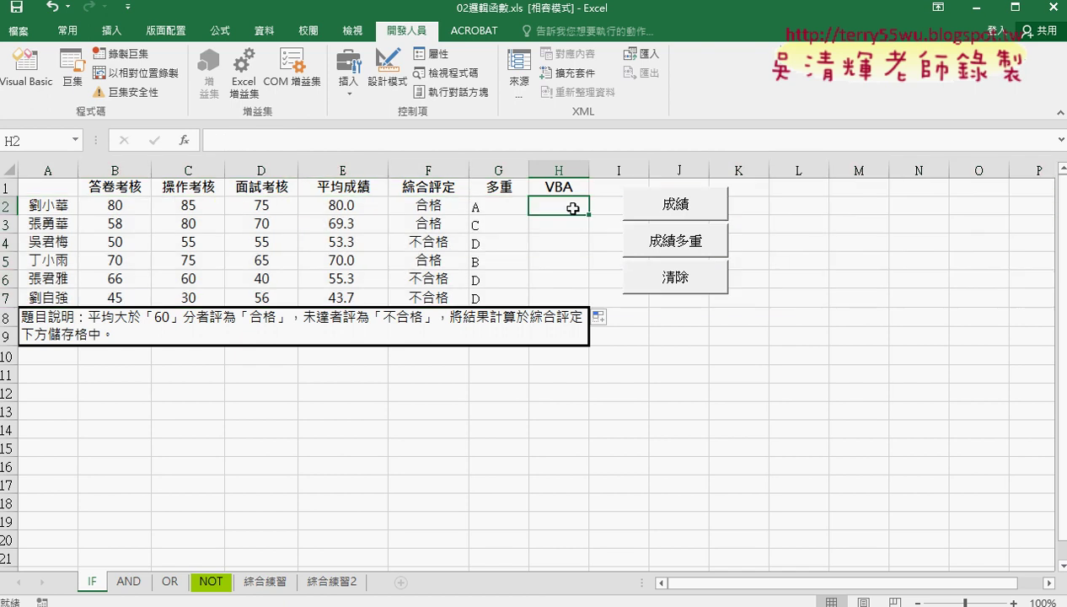
pyautogui.click(7, 204)
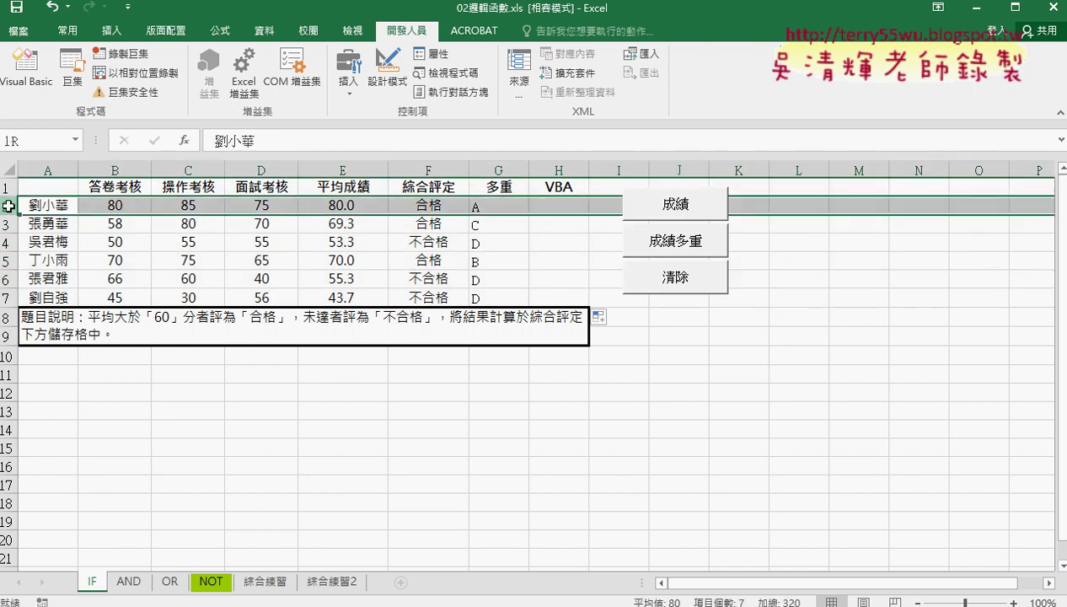
pyautogui.click(9, 297)
pyautogui.click(558, 170)
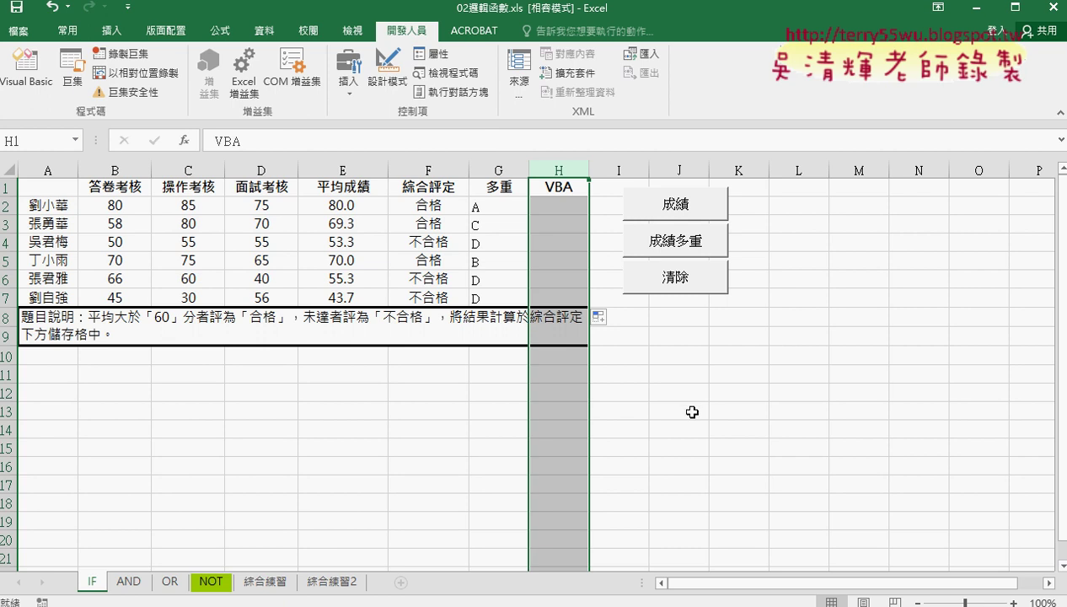
pyautogui.click(560, 205)
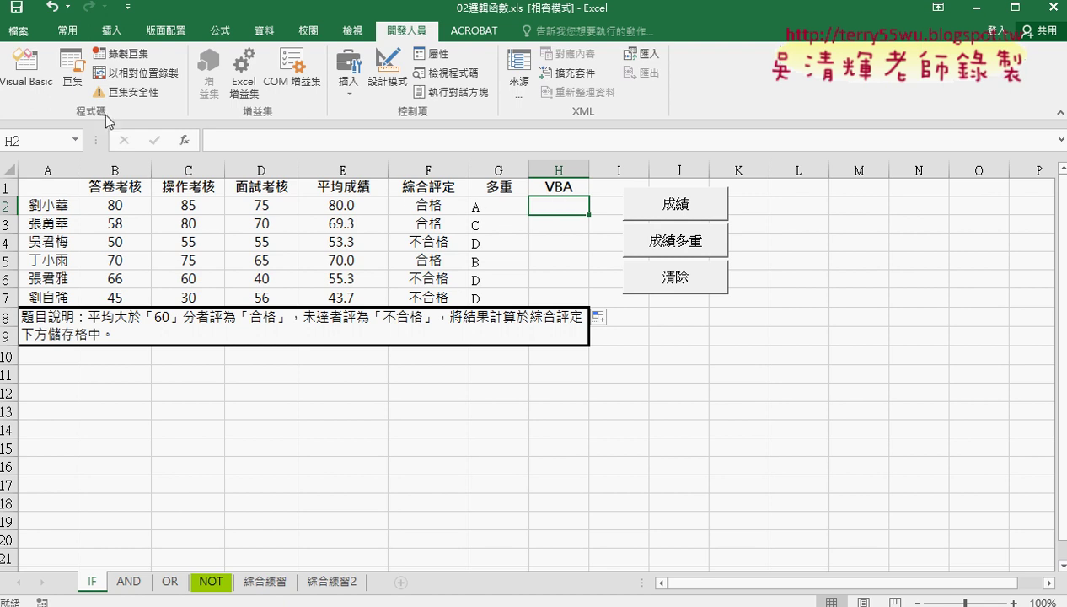
pyautogui.click(29, 87)
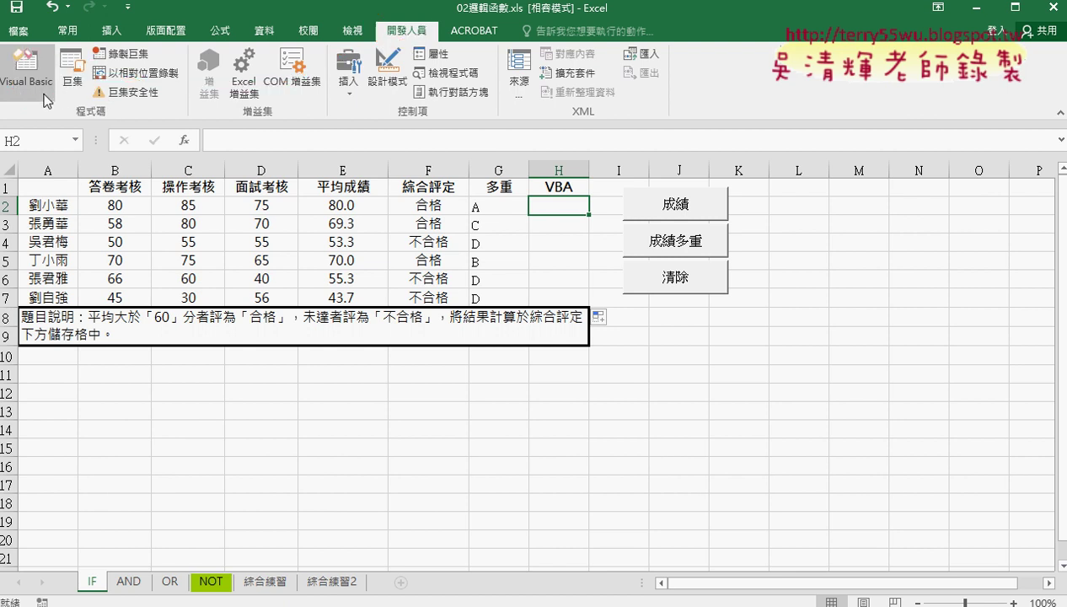
# Open the VBA editor beside the gradebook and expand the project's modules.
pyautogui.click(45, 98)
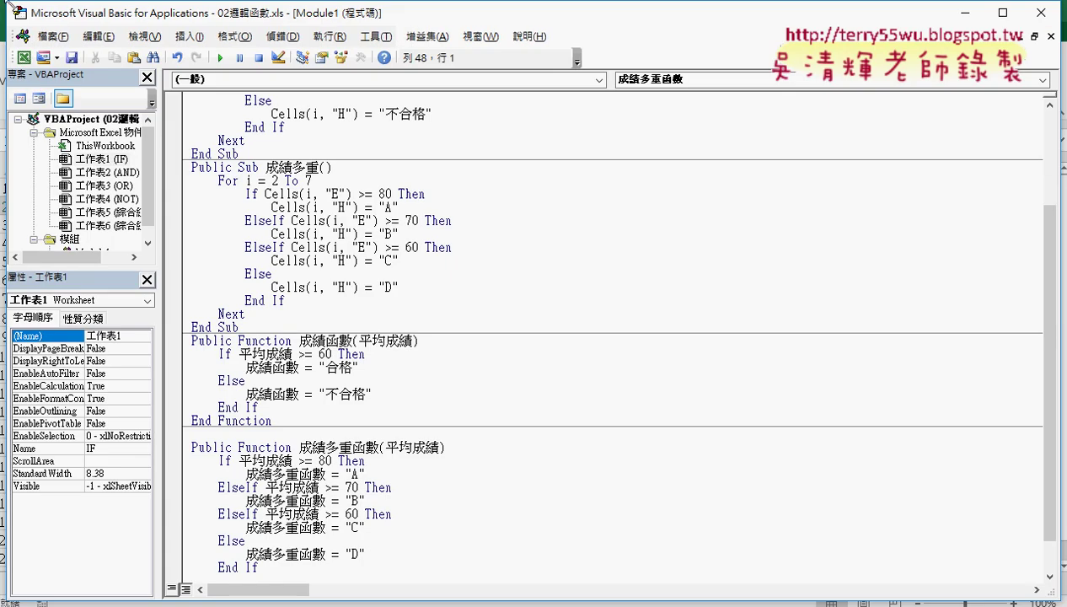
pyautogui.moveTo(7, 4); pyautogui.dragTo(242, 122)
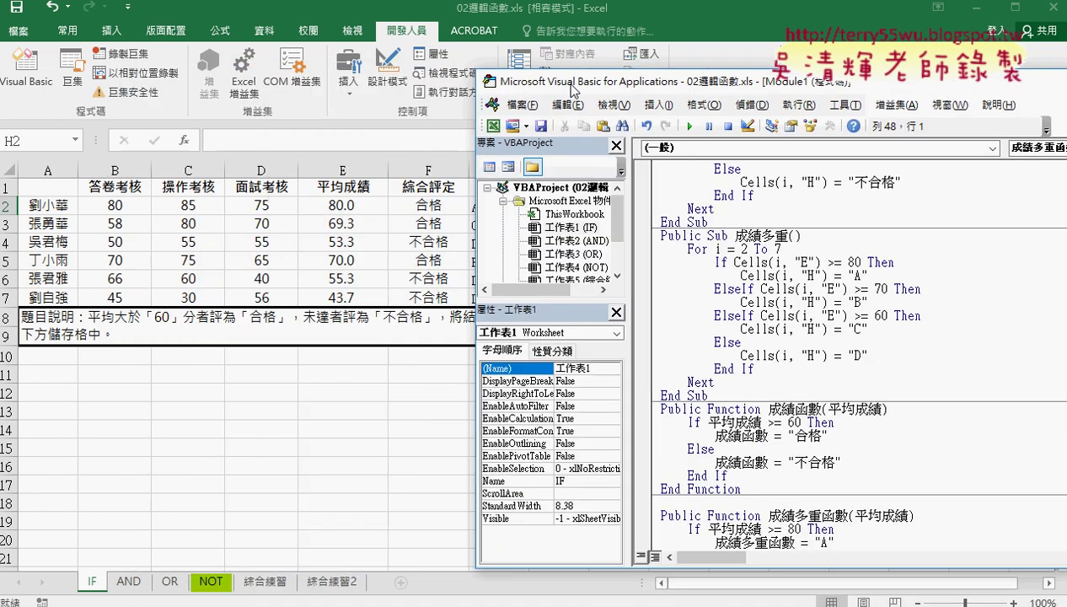
pyautogui.moveTo(241, 119)
pyautogui.mouseDown()
pyautogui.moveTo(592, 87)
pyautogui.moveTo(563, 85)
pyautogui.mouseUp()
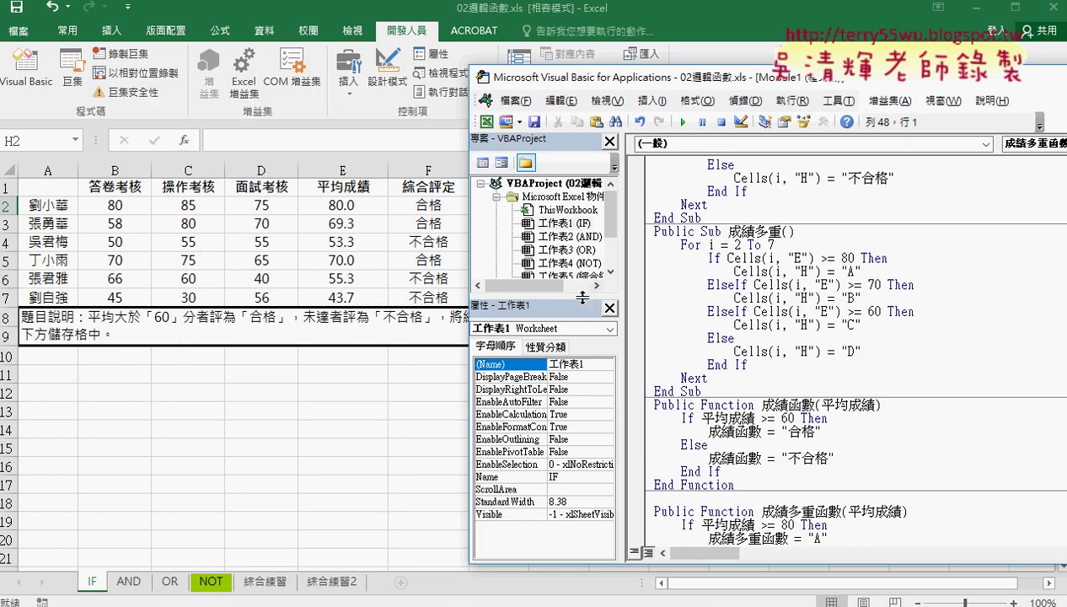
pyautogui.moveTo(581, 300); pyautogui.dragTo(581, 389)
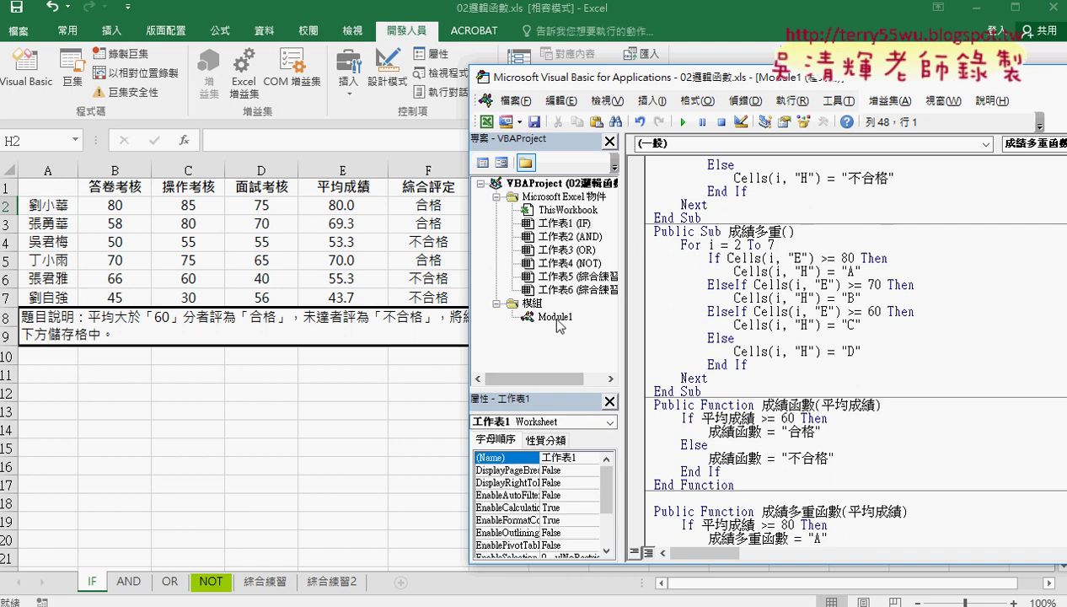
# Remove Module1 from the project, declining to export it first.
pyautogui.click(555, 318)
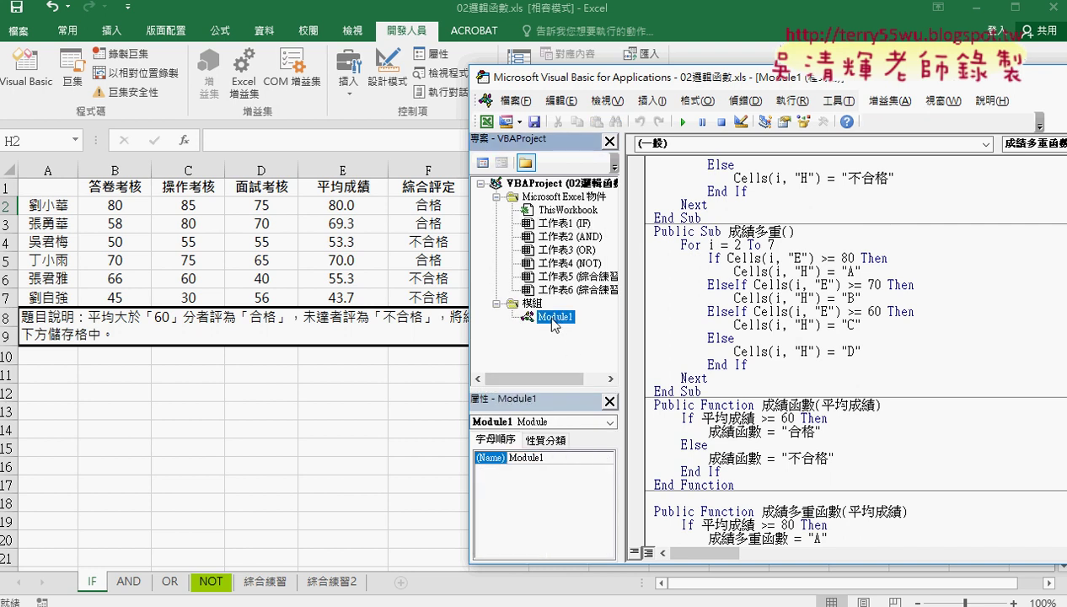
pyautogui.rightClick(559, 322)
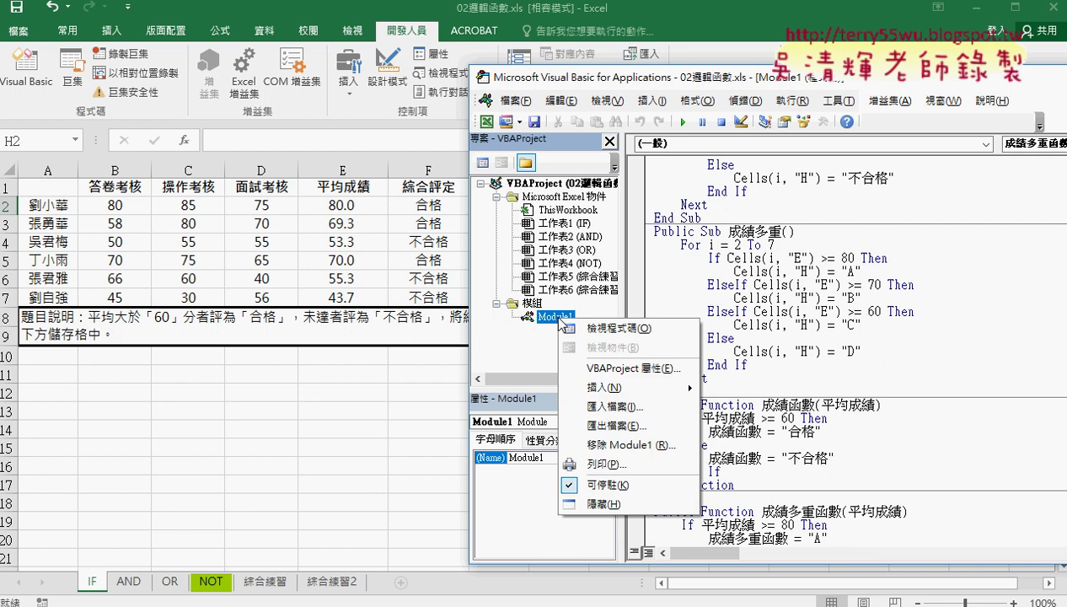
pyautogui.click(607, 442)
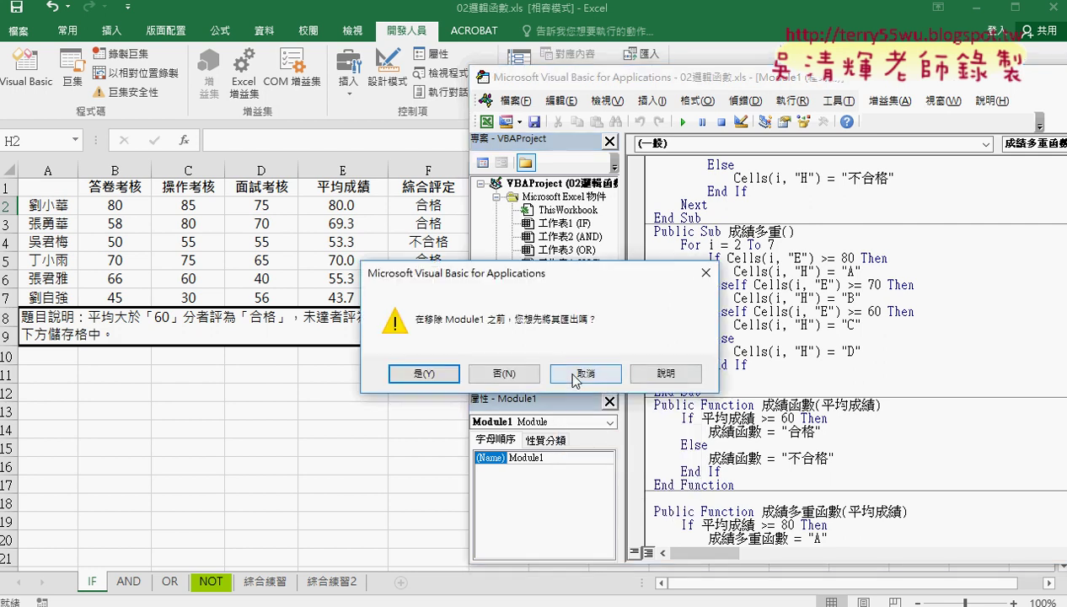
pyautogui.click(504, 372)
pyautogui.moveTo(623, 251); pyautogui.dragTo(689, 251)
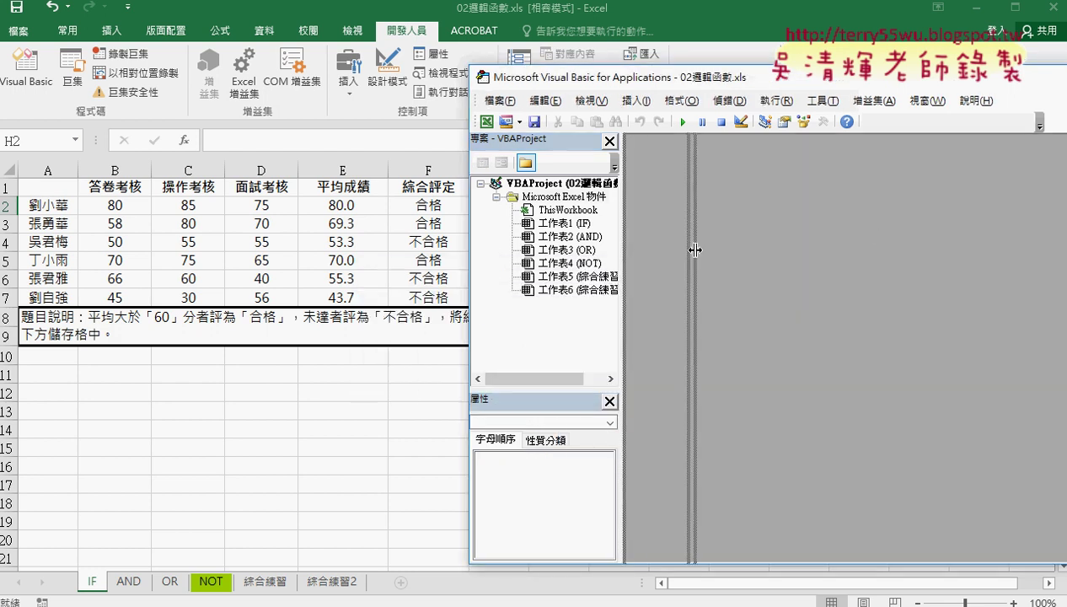
# Insert an empty Module1 from the project's context menu, and shift the editor to reveal columns G–J.
pyautogui.rightClick(570, 252)
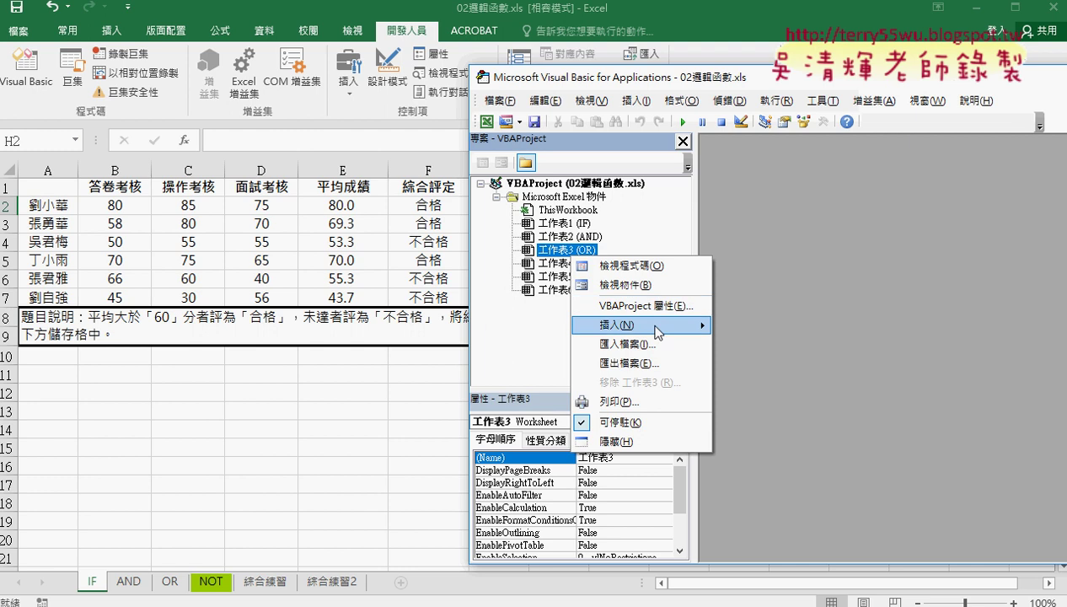
pyautogui.moveTo(640, 325)
pyautogui.click(752, 349)
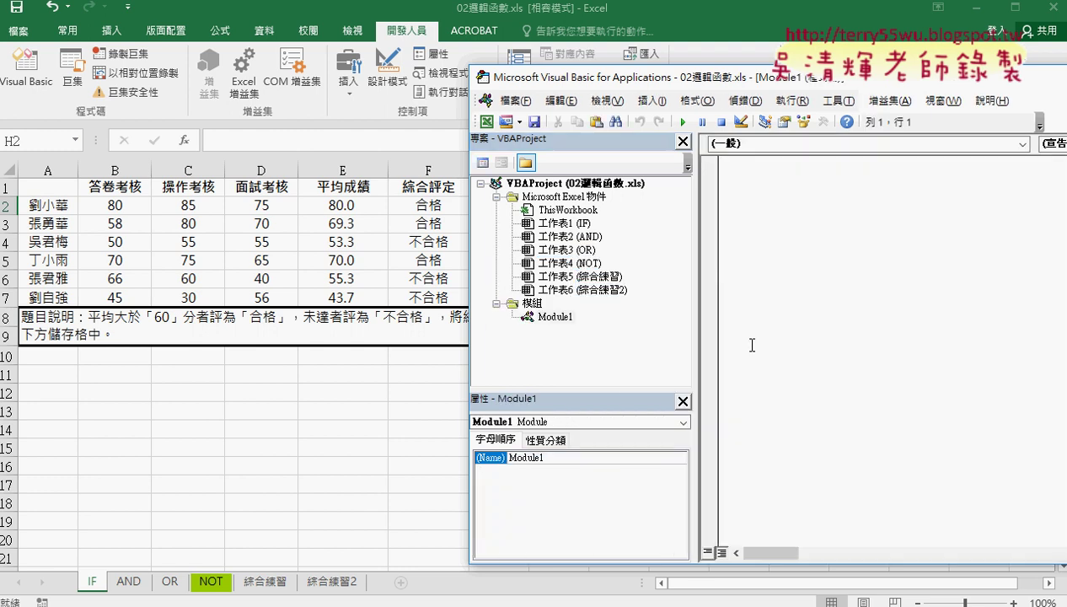
pyautogui.moveTo(540, 76)
pyautogui.mouseDown()
pyautogui.moveTo(786, 73)
pyautogui.moveTo(556, 73)
pyautogui.mouseUp()
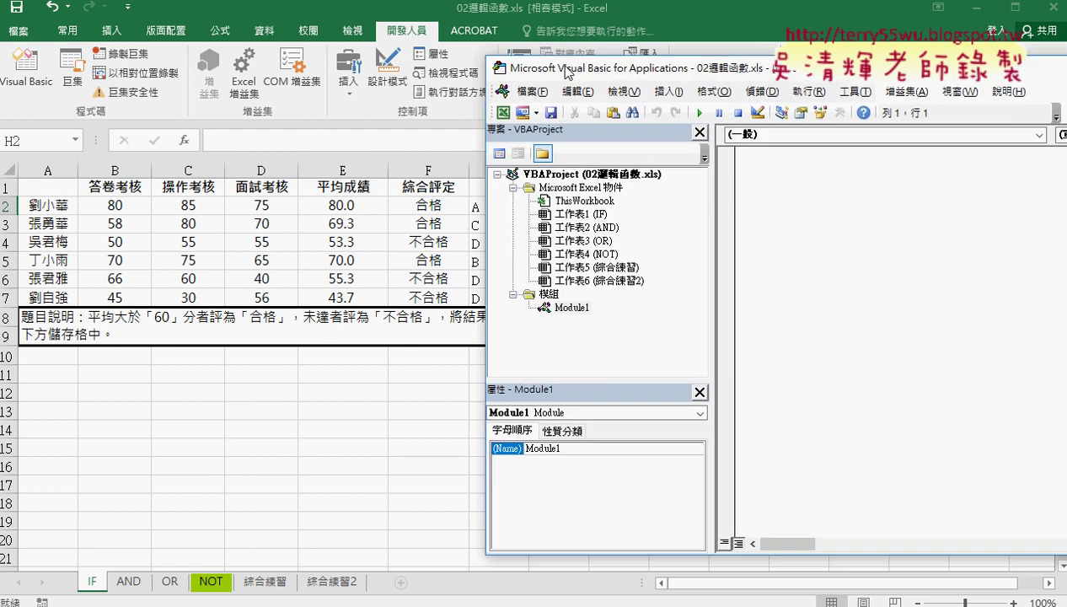
pyautogui.click(667, 91)
# Add a Public Sub procedure named 成績 to Module1, then move the editor left over the sheet.
pyautogui.click(687, 110)
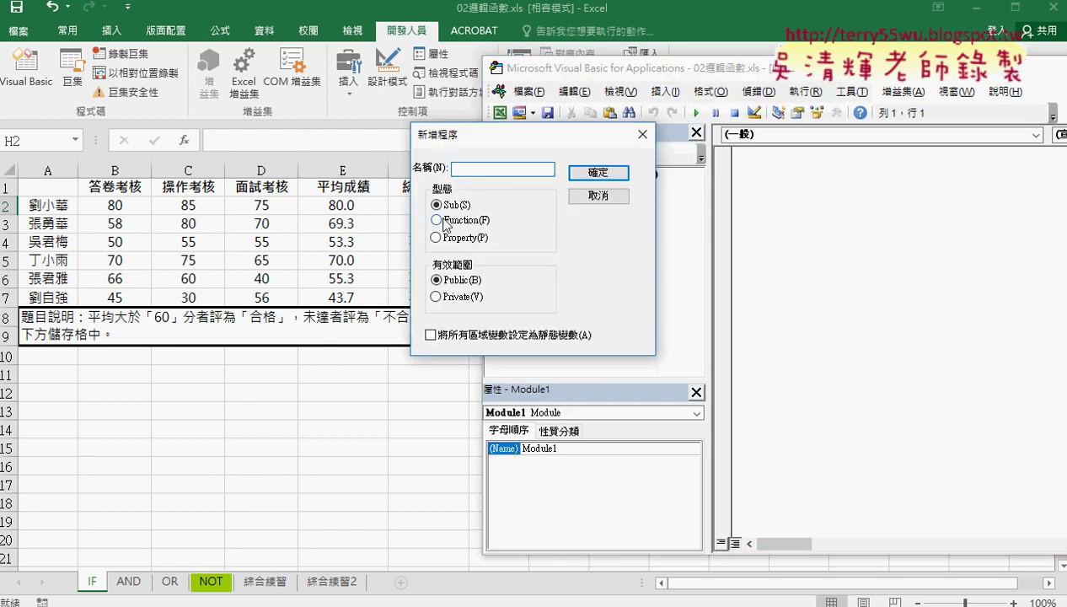
pyautogui.write('成')
pyautogui.write('ㄐ績')
pyautogui.click(597, 172)
pyautogui.moveTo(775, 215); pyautogui.dragTo(734, 151)
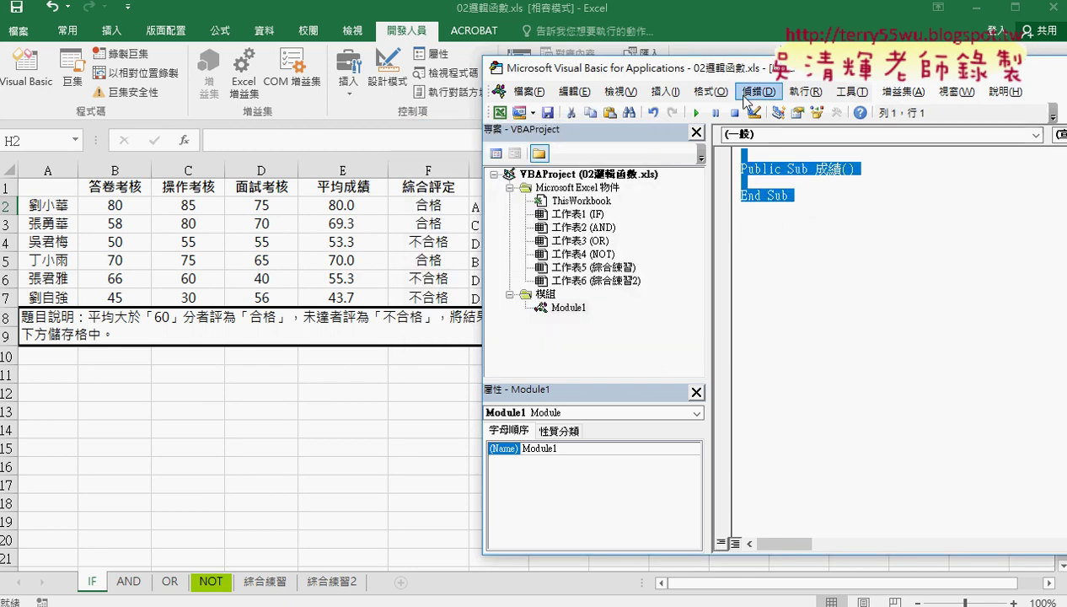
pyautogui.moveTo(736, 76); pyautogui.dragTo(599, 66)
# Write a For i = 2 To 7 … Next loop inside Sub 成績.
pyautogui.click(663, 172)
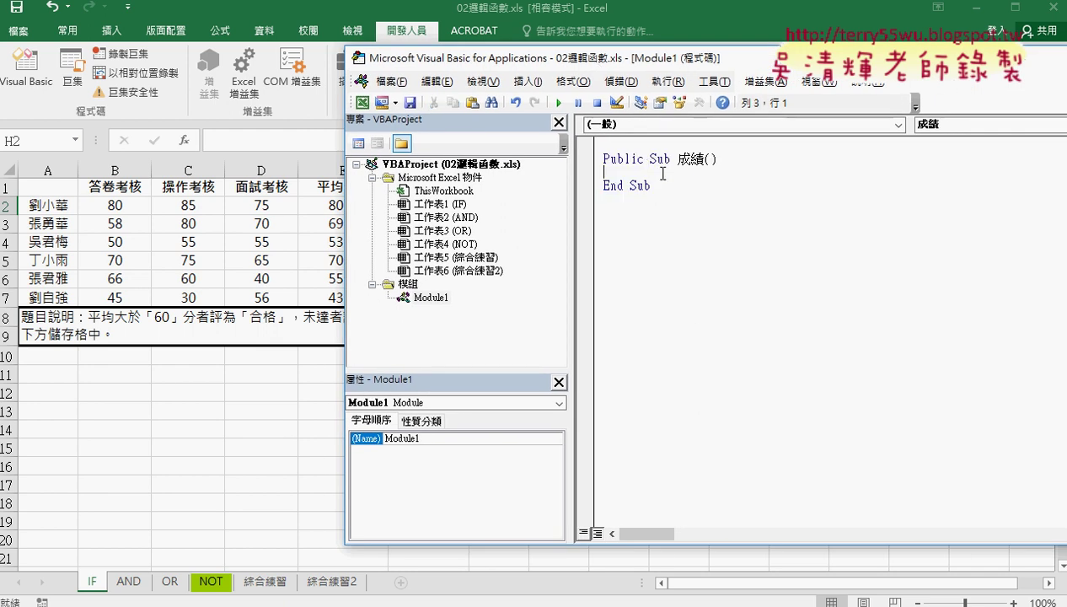
pyautogui.press('Tab')
pyautogui.write('for ')
pyautogui.write('i= ')
pyautogui.write('2 to')
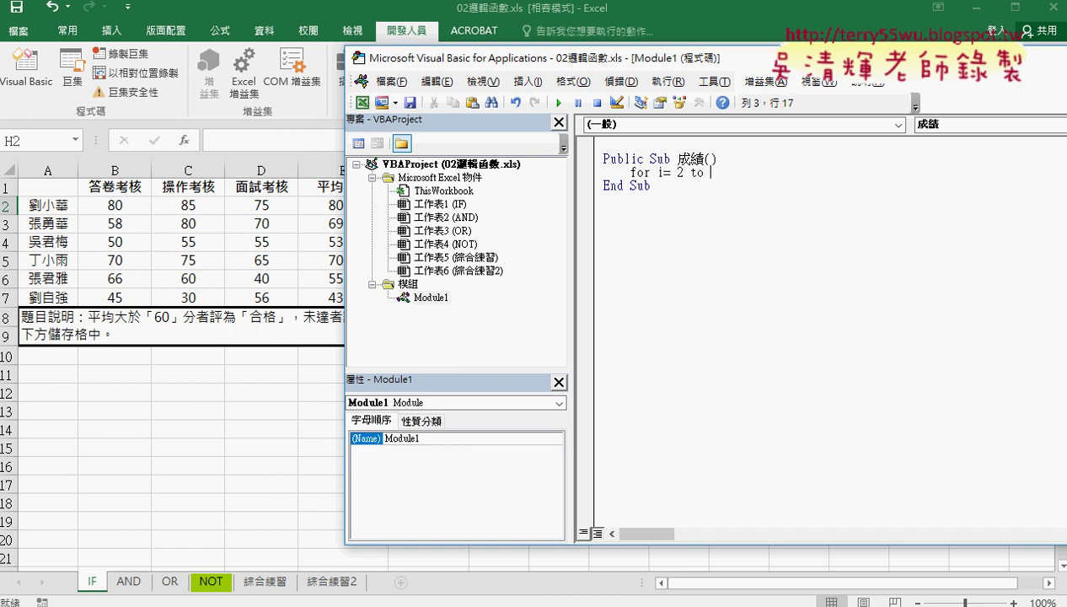
pyautogui.write(' 7')
pyautogui.press('Return')
pyautogui.press('Return')
pyautogui.write('n')
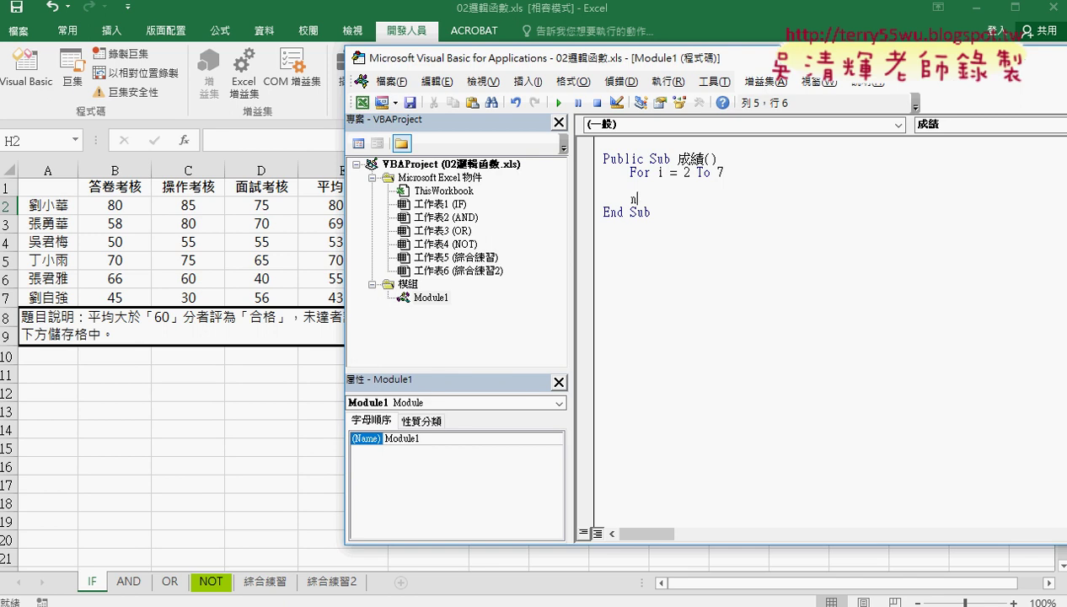
pyautogui.write('ext')
pyautogui.press('Up')
pyautogui.press('Tab')
# Fill the loop body with Cells(i, "H") = "合格".
pyautogui.moveTo(570, 200); pyautogui.dragTo(499, 200)
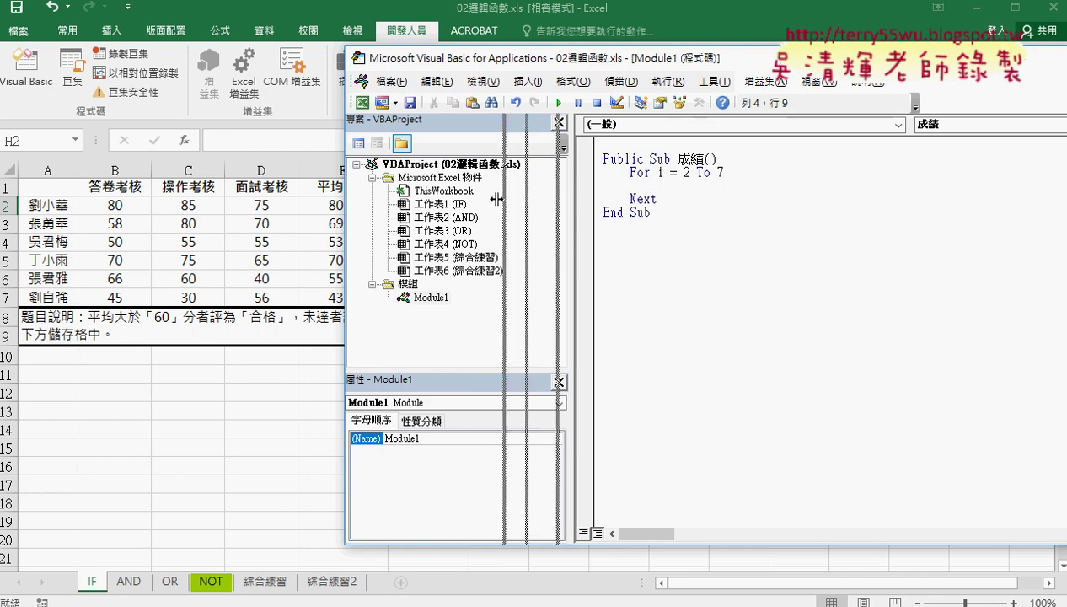
pyautogui.moveTo(542, 64); pyautogui.dragTo(783, 70)
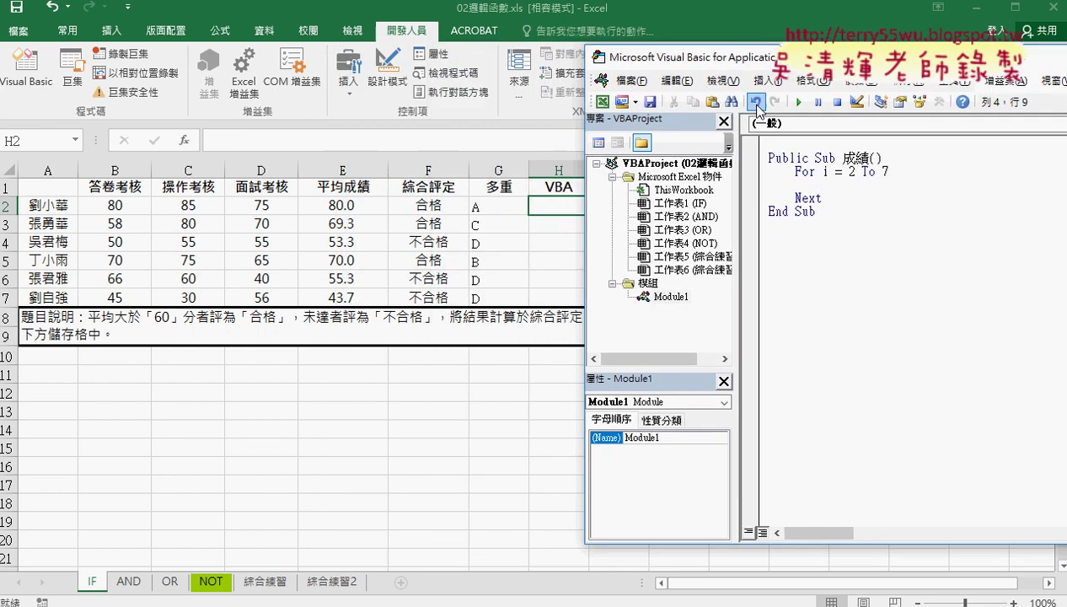
pyautogui.write('c')
pyautogui.write('ells')
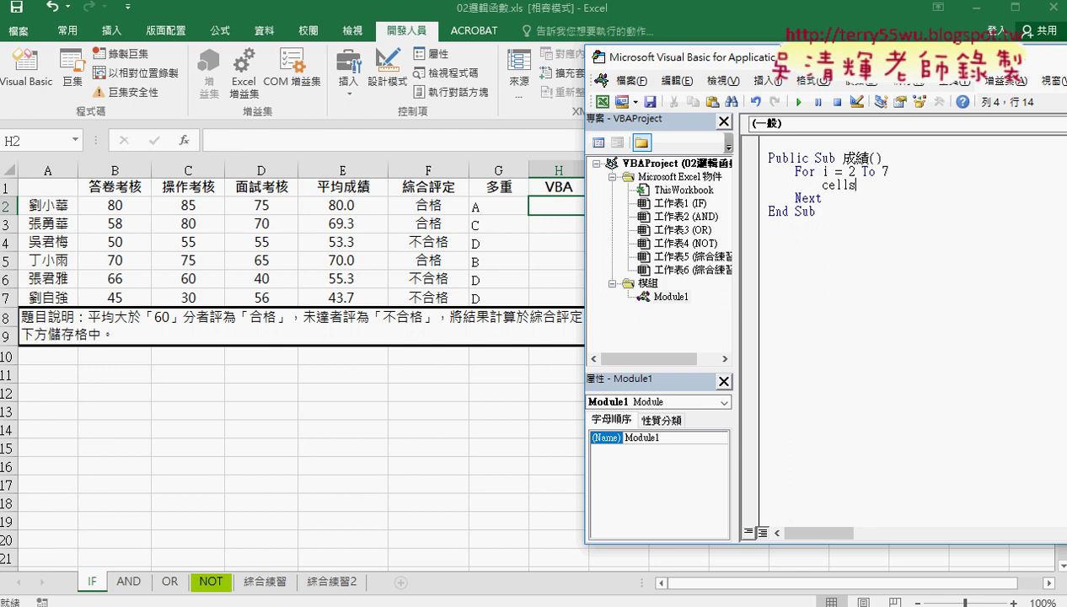
pyautogui.write('(')
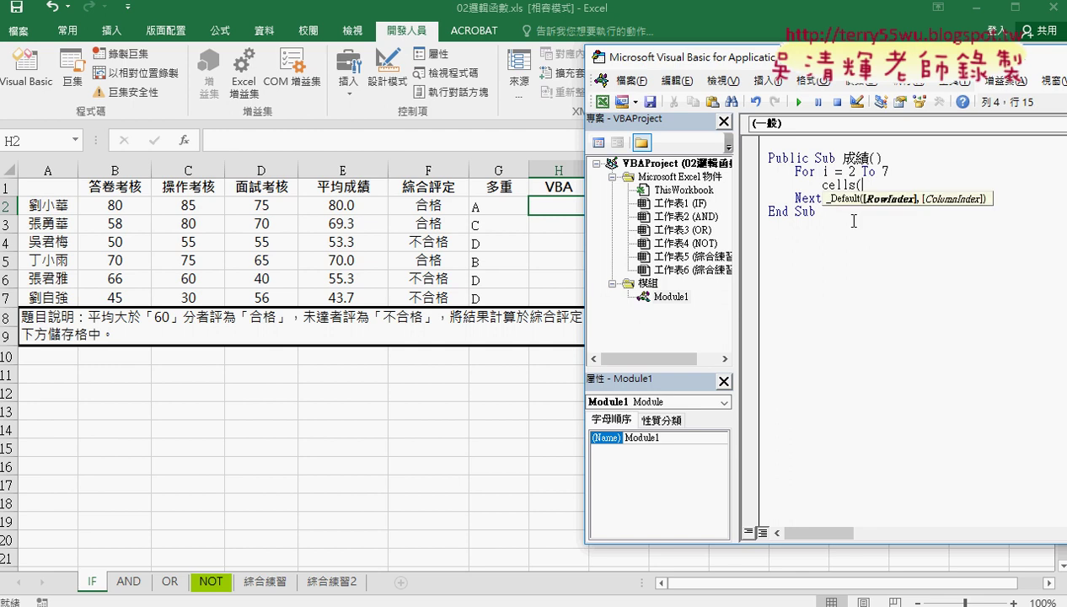
pyautogui.write('i')
pyautogui.write(',')
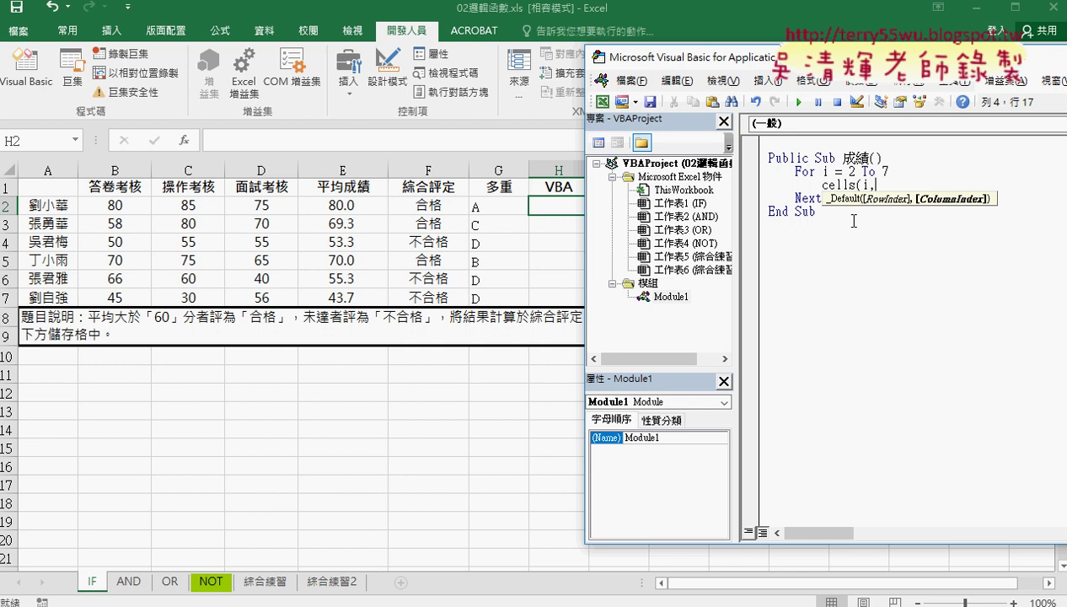
pyautogui.write('"H"')
pyautogui.write(')=')
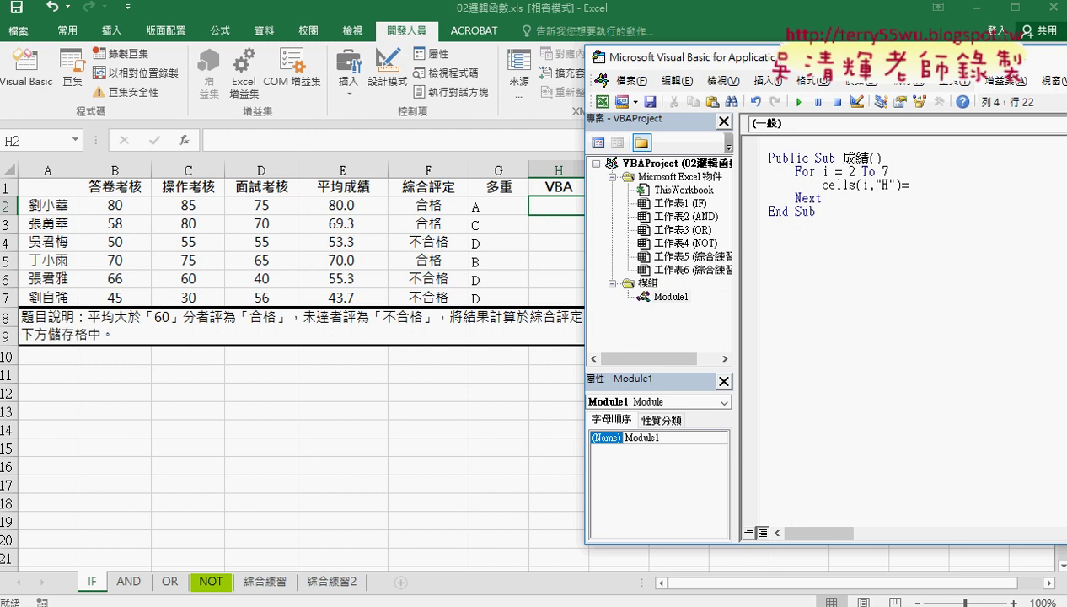
pyautogui.write('"')
pyautogui.write('和')
pyautogui.write('ㄍ格')
pyautogui.write('"合格"')
# Add an If Cells(i, "E") >= 60 Then line right after the For line.
pyautogui.click(862, 222)
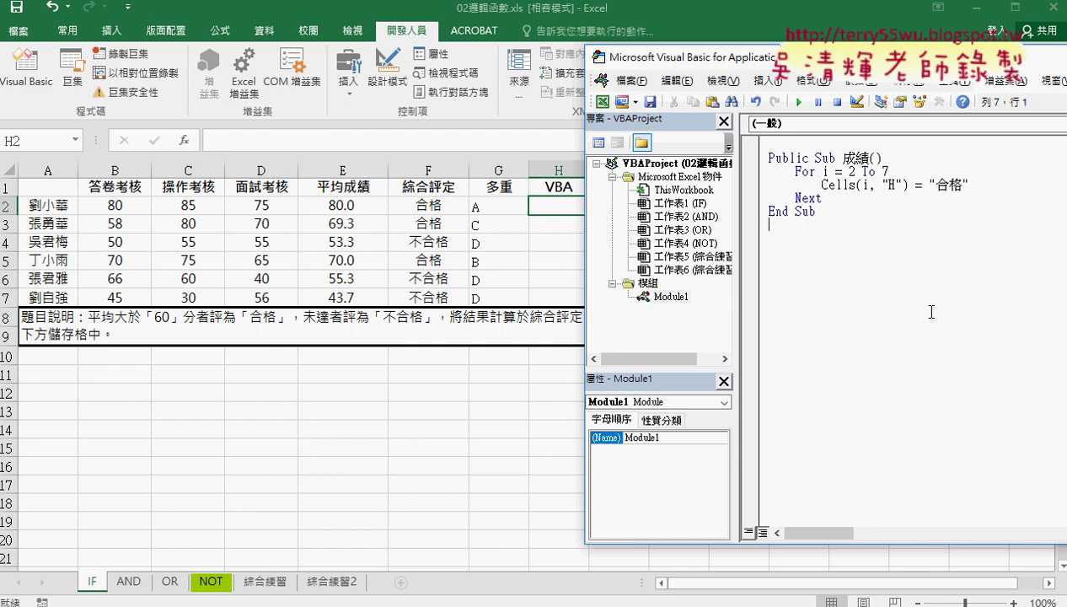
pyautogui.moveTo(968, 184); pyautogui.dragTo(929, 184)
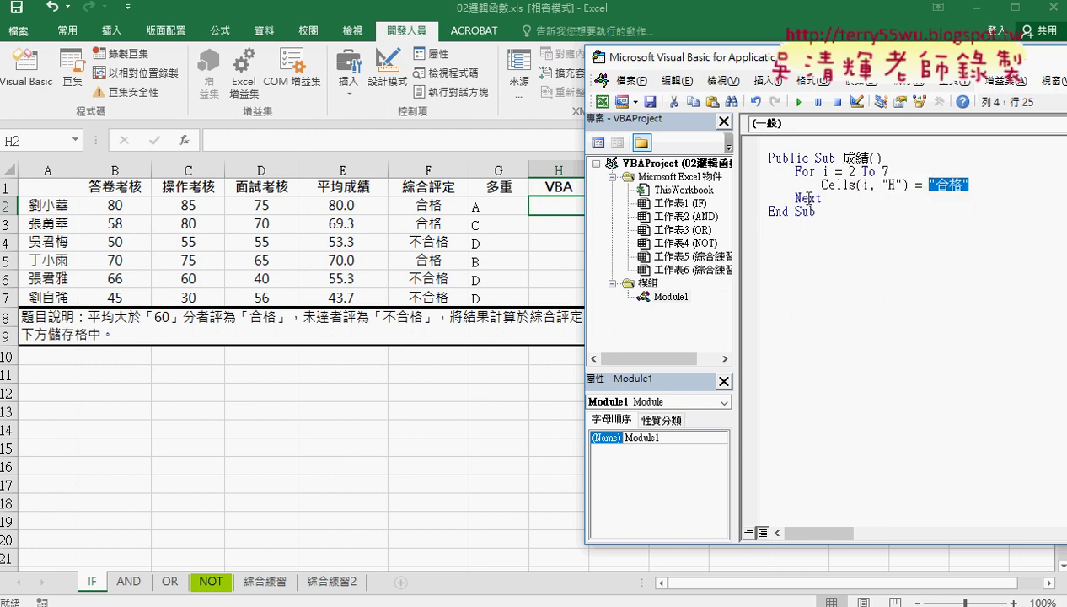
pyautogui.click(918, 173)
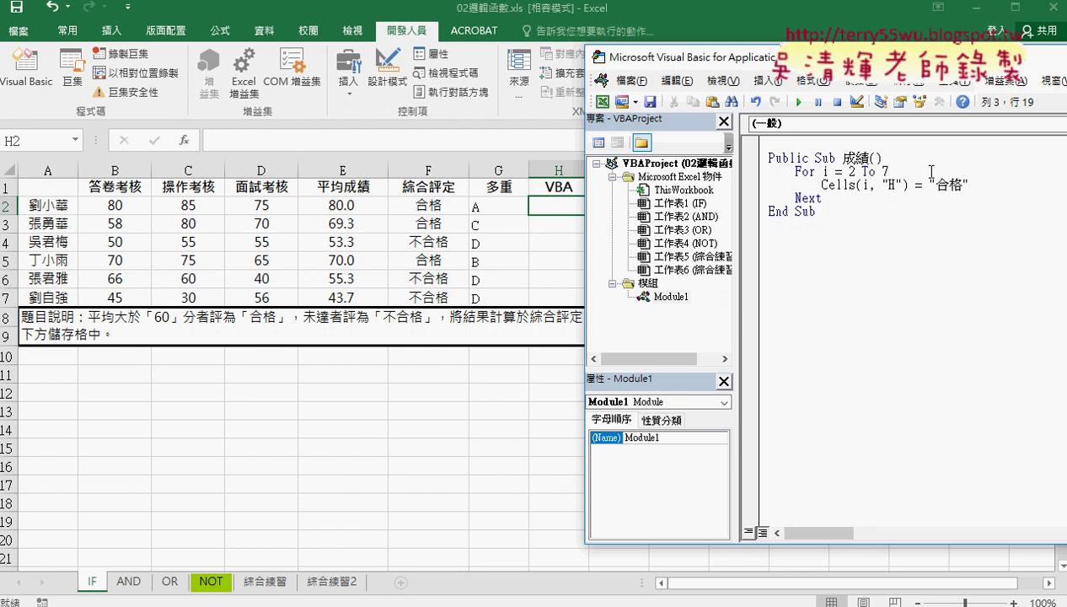
pyautogui.press('Return')
pyautogui.press('Tab')
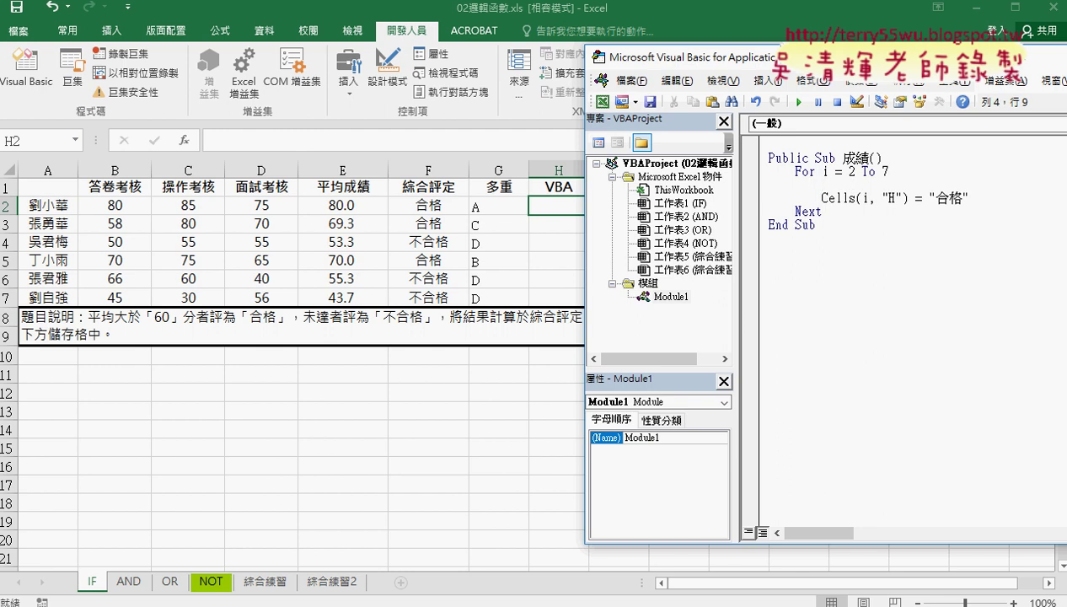
pyautogui.write('ㄞ')
pyautogui.press('BackSpace')
pyautogui.write('i')
pyautogui.write('f')
pyautogui.write('c')
pyautogui.write('ells')
pyautogui.write('(i')
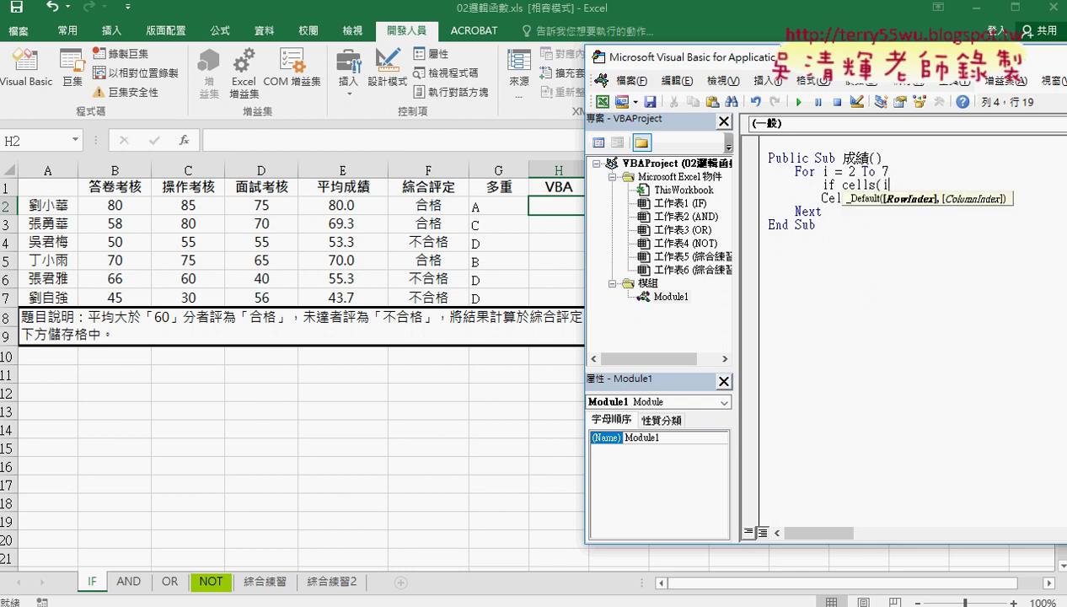
pyautogui.write(',"E')
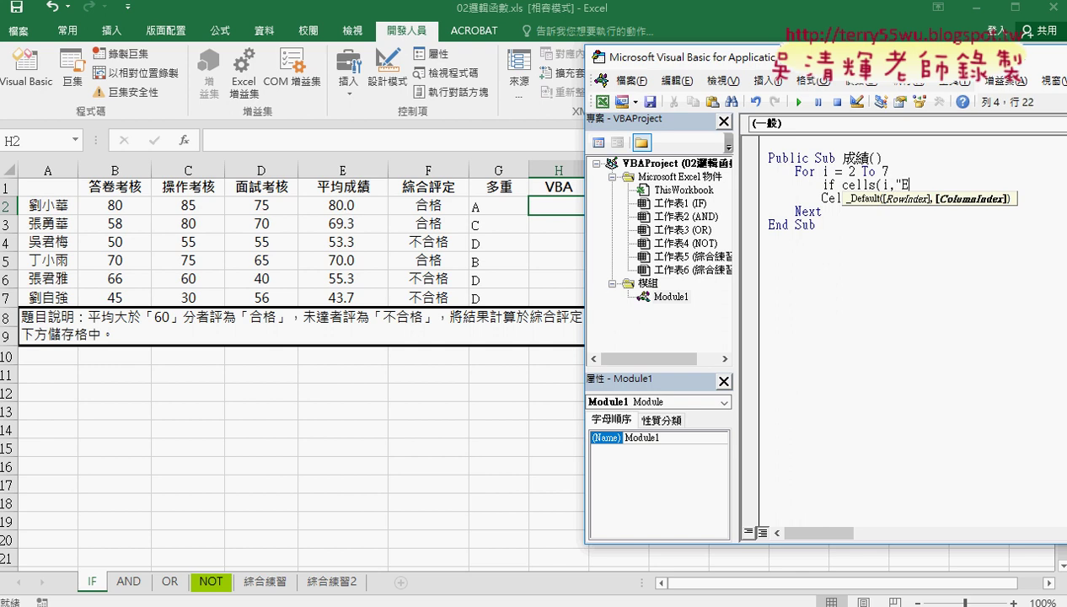
pyautogui.write('")')
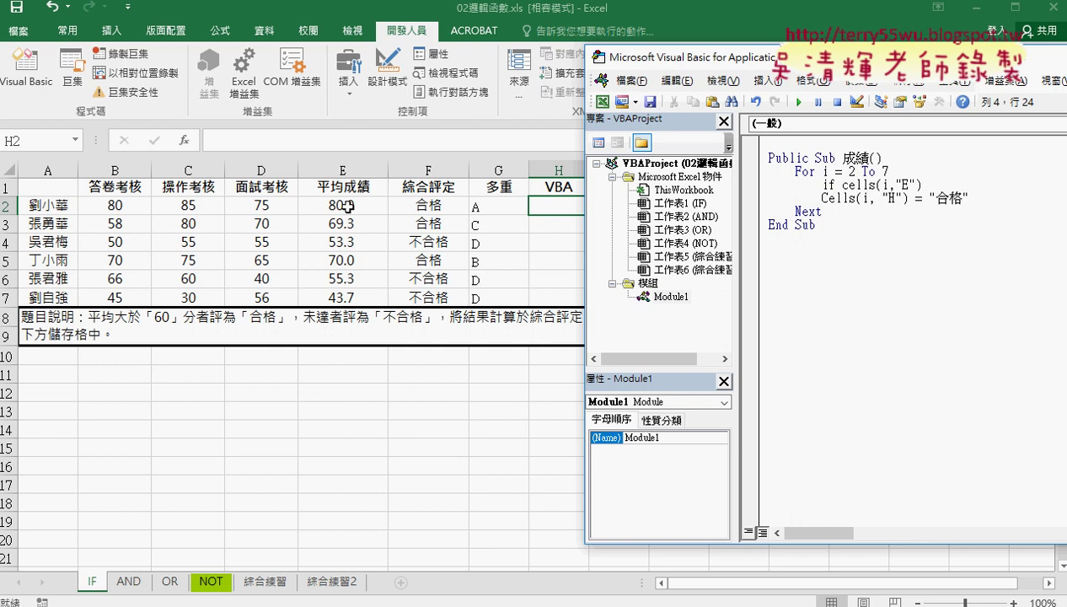
pyautogui.write('>=6')
pyautogui.write('0')
pyautogui.write(' the')
pyautogui.write('n')
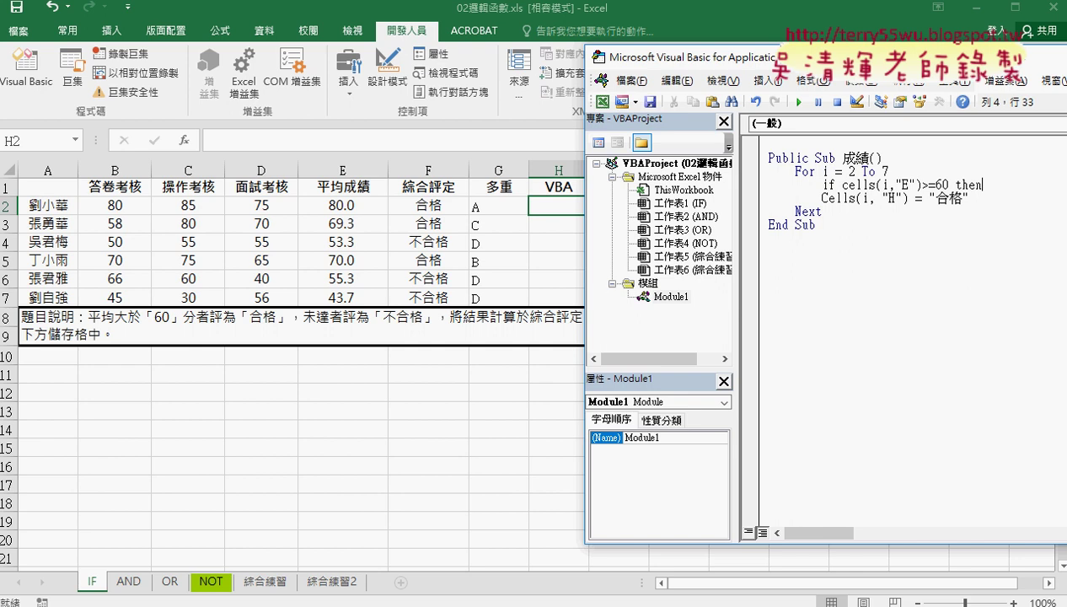
pyautogui.press('Return')
pyautogui.press('Return')
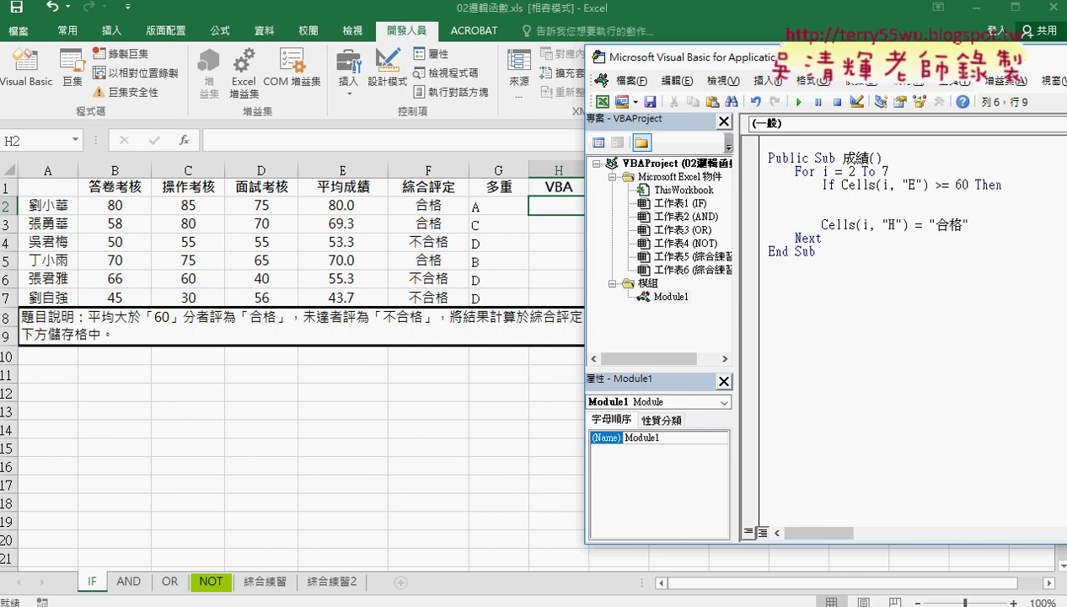
# Add Else and End If lines below the If condition.
pyautogui.write('else')
pyautogui.press('Return')
pyautogui.press('Return')
pyautogui.write('e')
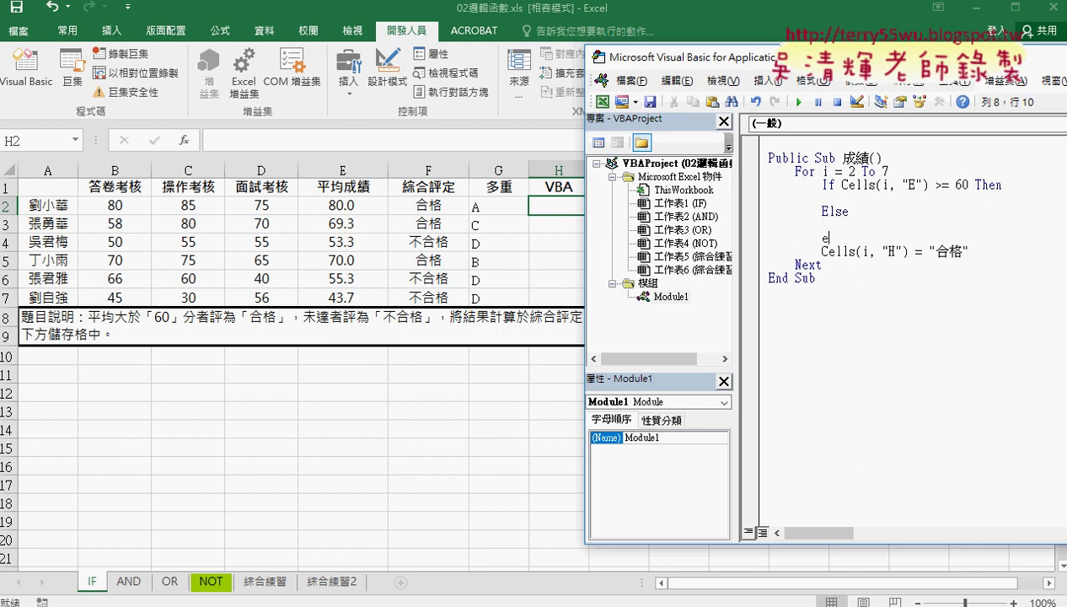
pyautogui.write('nd if')
# Highlight the If…Else…End If block and its parts to explain the structure.
pyautogui.click(829, 185)
pyautogui.moveTo(861, 238); pyautogui.dragTo(755, 184)
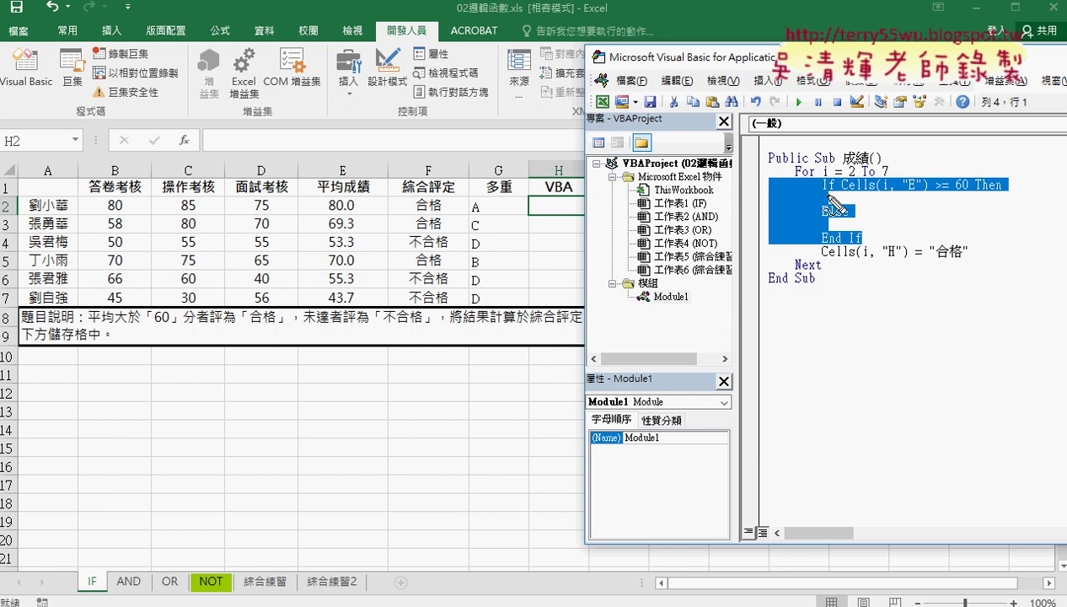
pyautogui.moveTo(819, 191); pyautogui.dragTo(831, 201)
pyautogui.moveTo(971, 194); pyautogui.dragTo(980, 193)
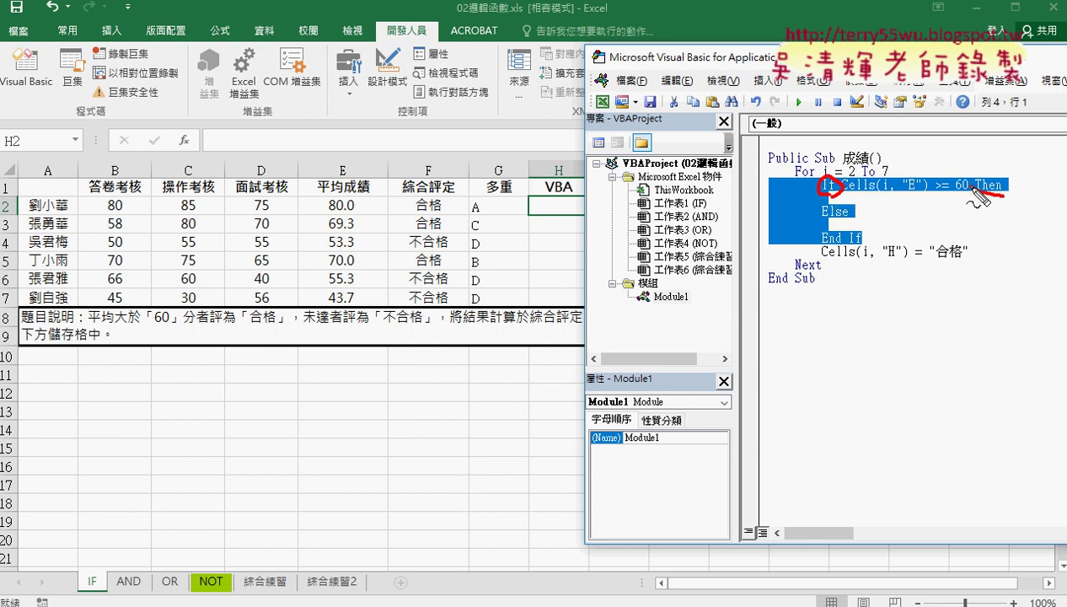
pyautogui.moveTo(863, 193); pyautogui.dragTo(961, 193)
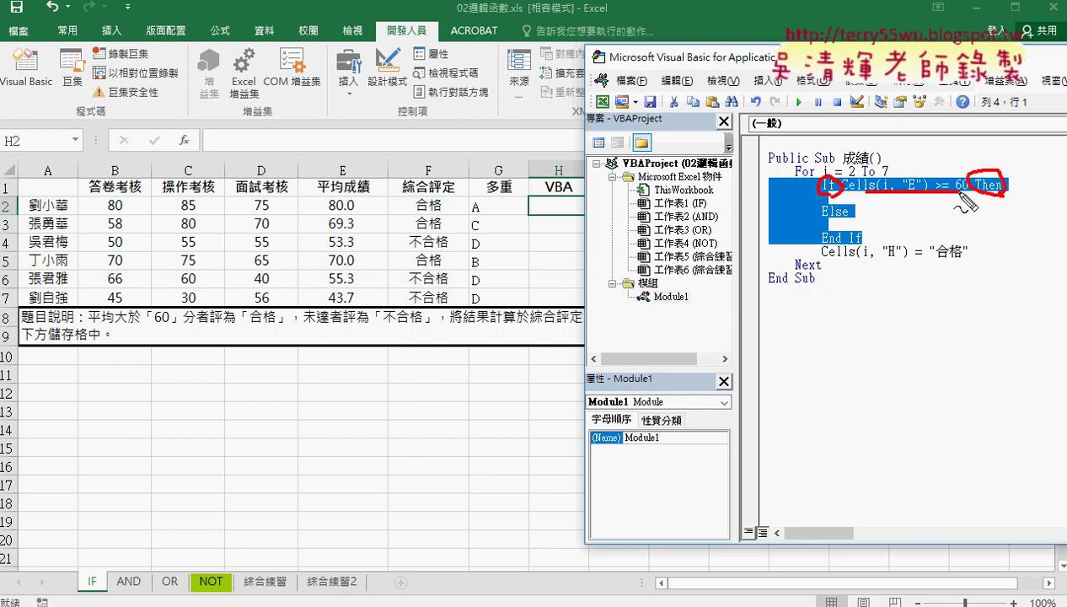
pyautogui.moveTo(849, 221)
pyautogui.mouseDown()
pyautogui.moveTo(829, 222)
pyautogui.moveTo(824, 247)
pyautogui.mouseUp()
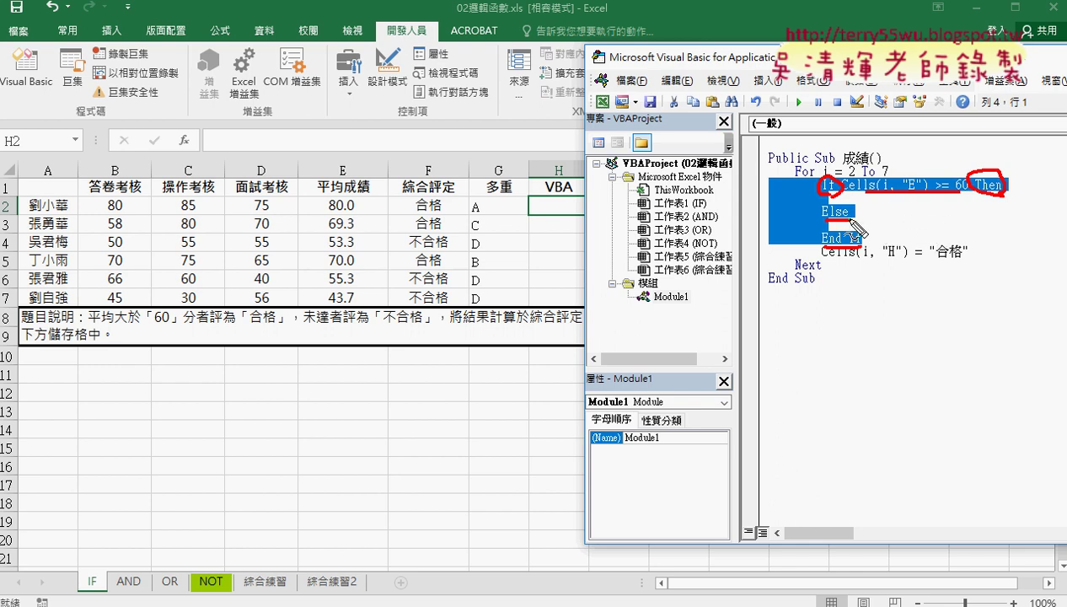
# Indent the 合格 assignment under the If line and remove the blank line before Next.
pyautogui.press('Escape')
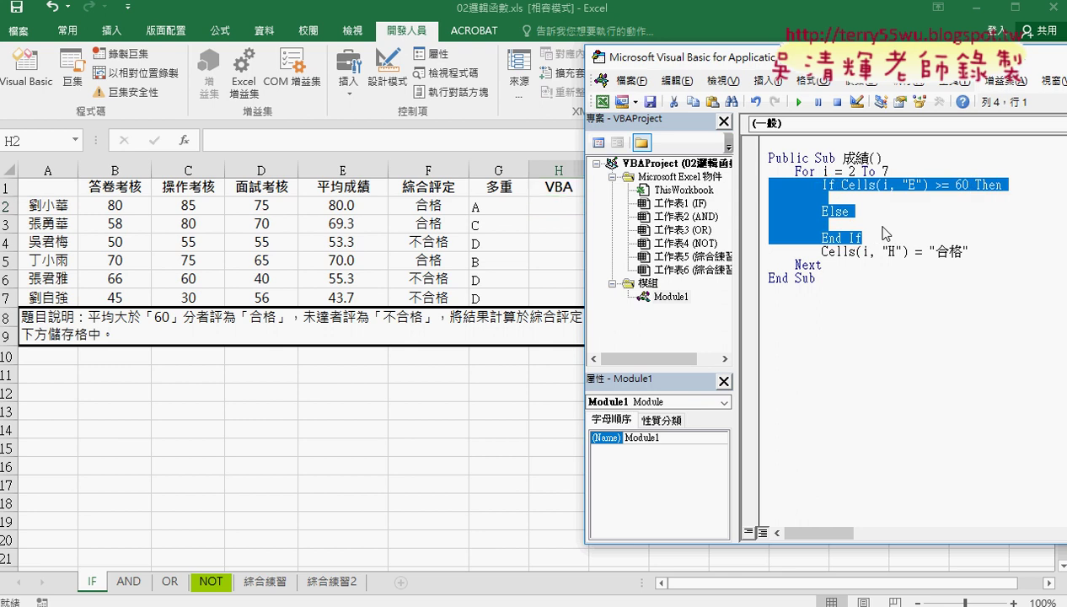
pyautogui.click(883, 263)
pyautogui.moveTo(967, 251)
pyautogui.mouseDown()
pyautogui.moveTo(763, 251)
pyautogui.moveTo(760, 203)
pyautogui.mouseUp()
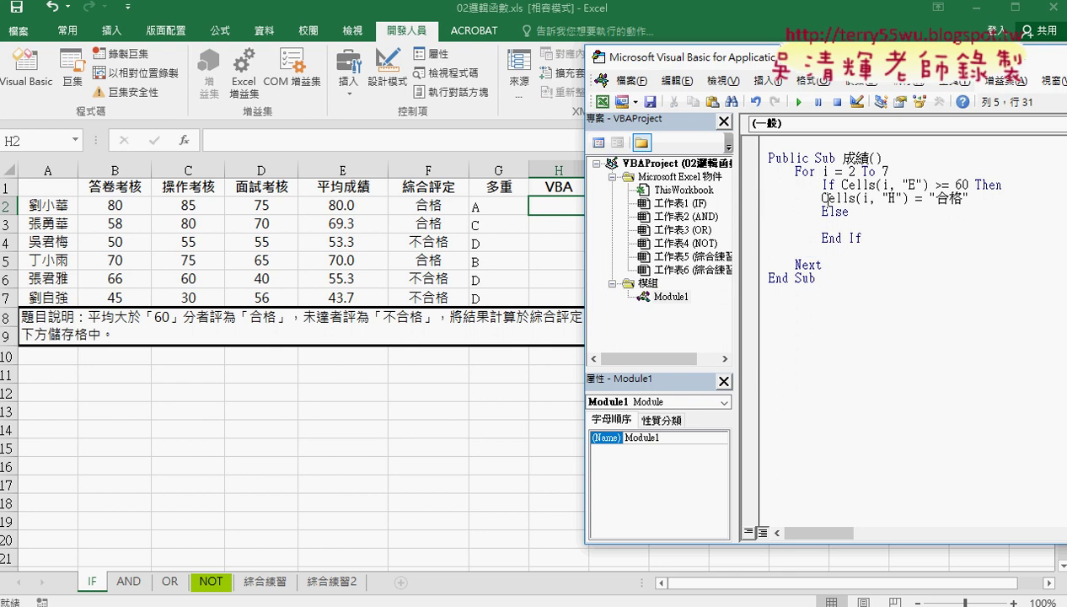
pyautogui.press('Tab')
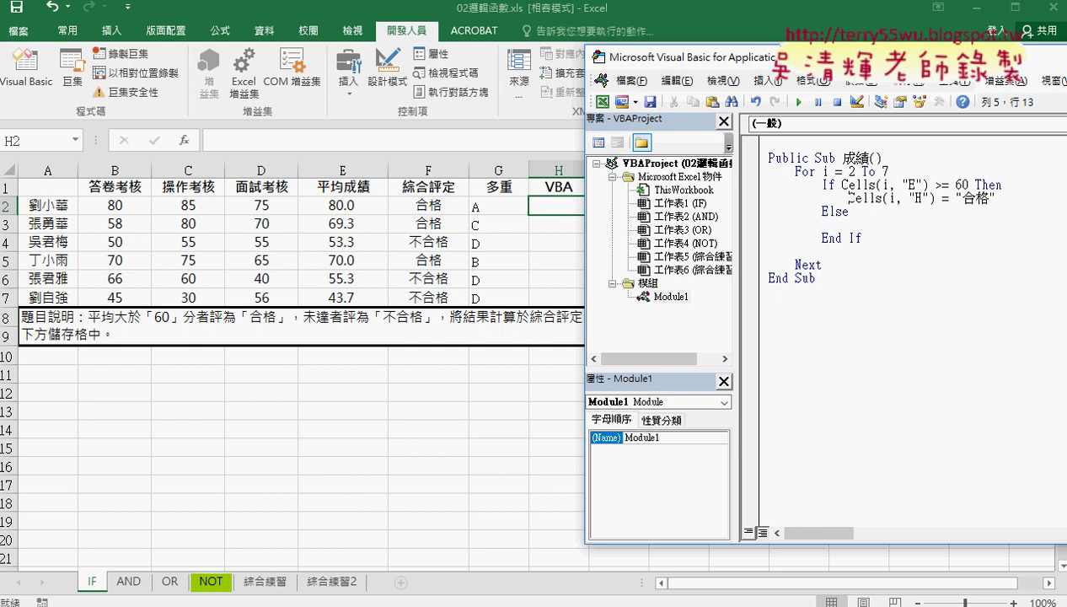
pyautogui.click(894, 239)
pyautogui.press('Delete')
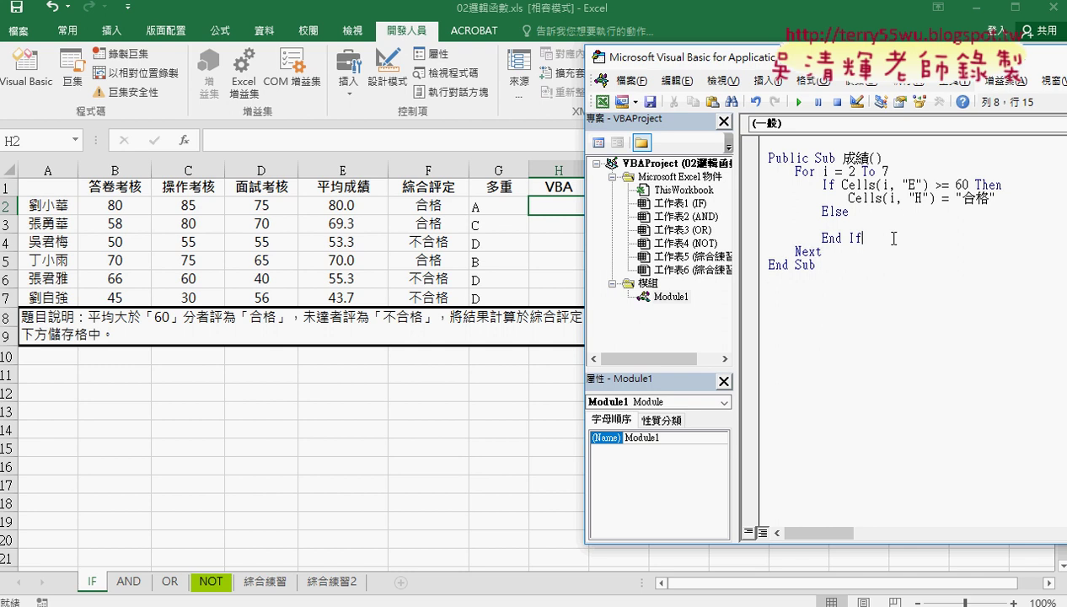
# Try writing a 不合格 line for the Else branch, then delete that attempt.
pyautogui.moveTo(1012, 200)
pyautogui.mouseDown()
pyautogui.moveTo(748, 201)
pyautogui.moveTo(773, 234)
pyautogui.moveTo(770, 226)
pyautogui.mouseUp()
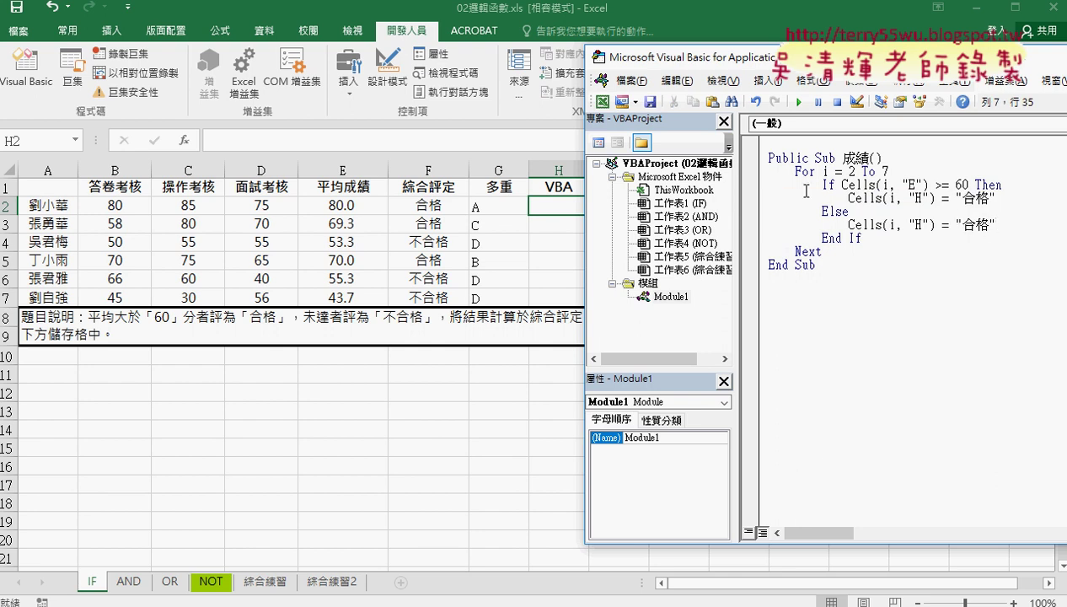
pyautogui.click(953, 224)
pyautogui.write('ㄅㄨ')
pyautogui.write('不')
pyautogui.press('Left')
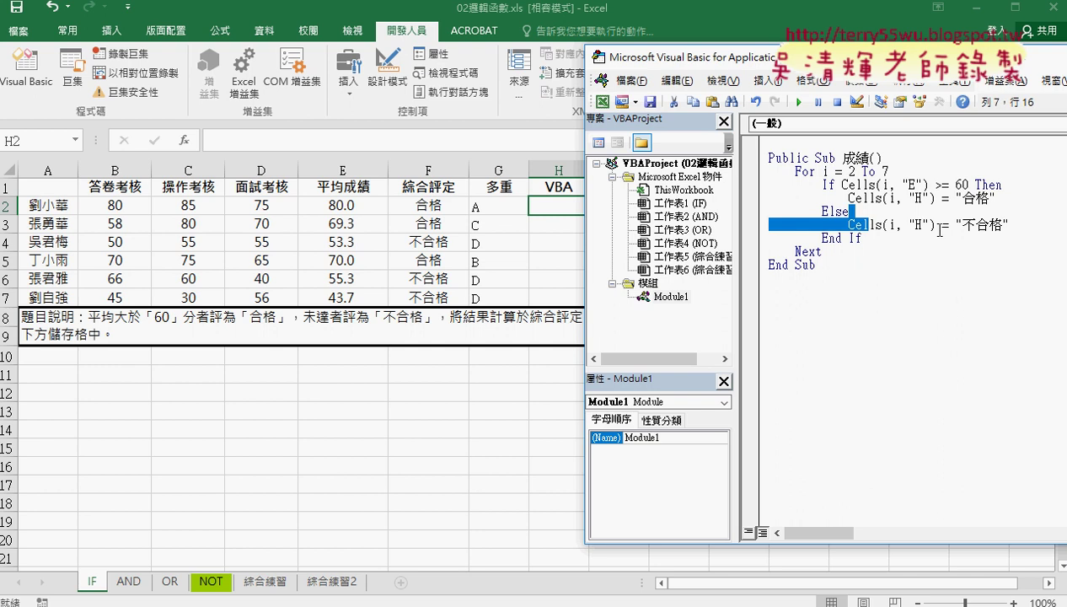
pyautogui.moveTo(1019, 226); pyautogui.dragTo(763, 226)
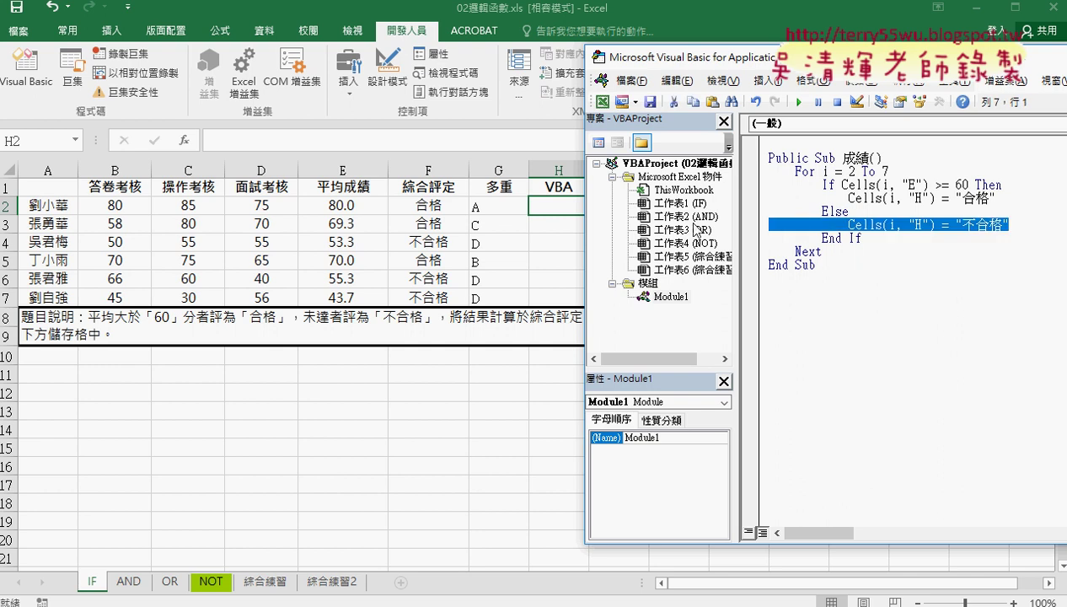
pyautogui.press('Delete')
# Ctrl-drag a copy of the 合格 line under Else and change its text to 不合格.
pyautogui.moveTo(996, 197)
pyautogui.mouseDown()
pyautogui.moveTo(763, 197)
pyautogui.moveTo(773, 229)
pyautogui.mouseUp()
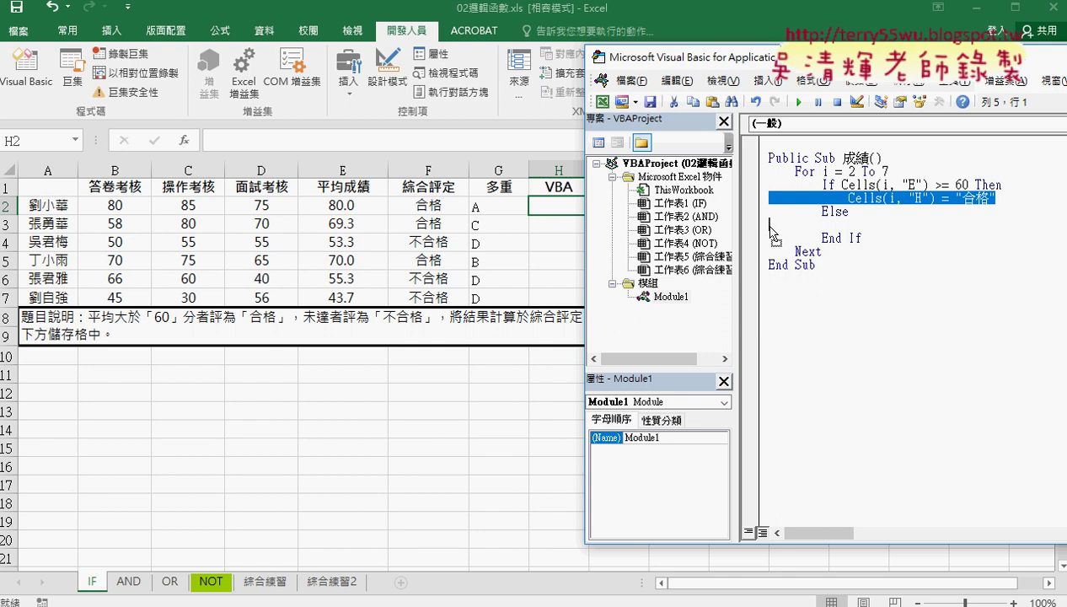
pyautogui.press('ctrl')
pyautogui.moveTo(770, 229); pyautogui.dragTo(769, 225)
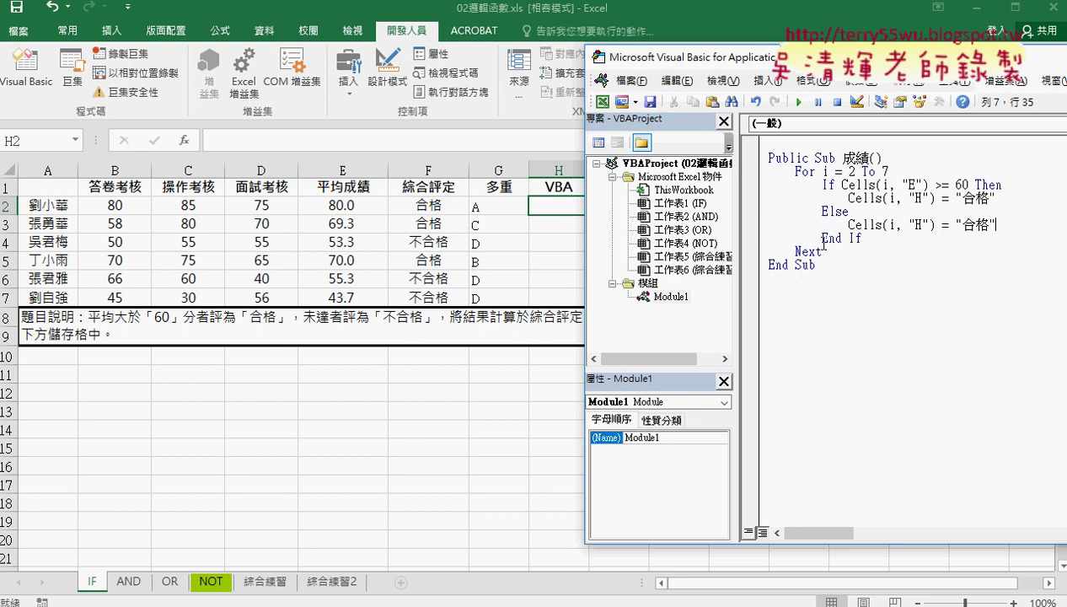
pyautogui.click(960, 224)
pyautogui.write('不')
pyautogui.press('Return')
pyautogui.click(1011, 296)
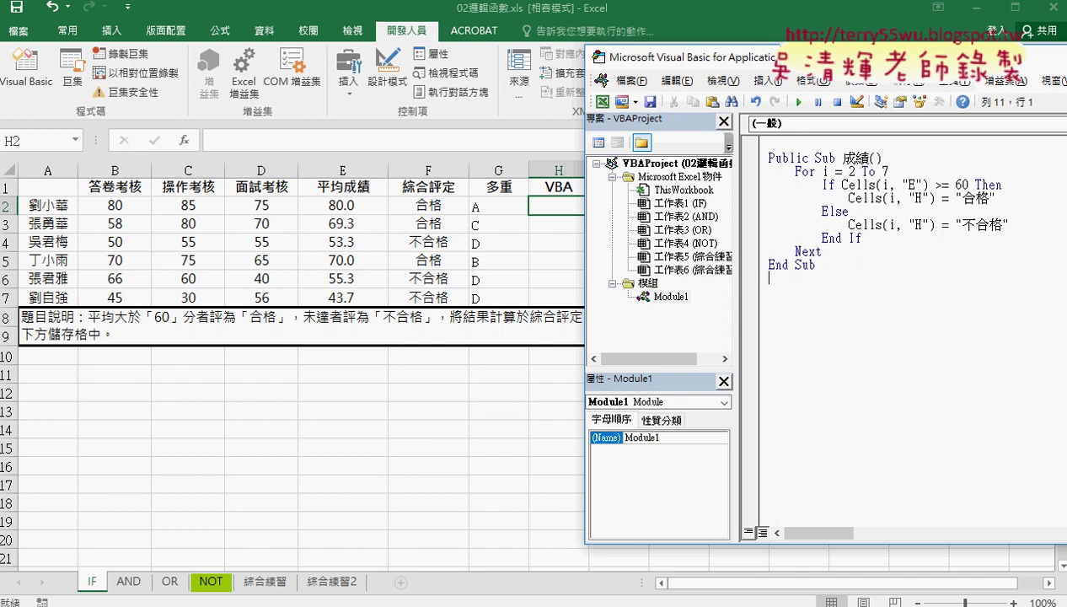
pyautogui.moveTo(852, 56); pyautogui.dragTo(873, 53)
# Run 成績 to fill H2:H7 with 合格/不合格, then highlight the loop and >= 60 condition.
pyautogui.click(871, 221)
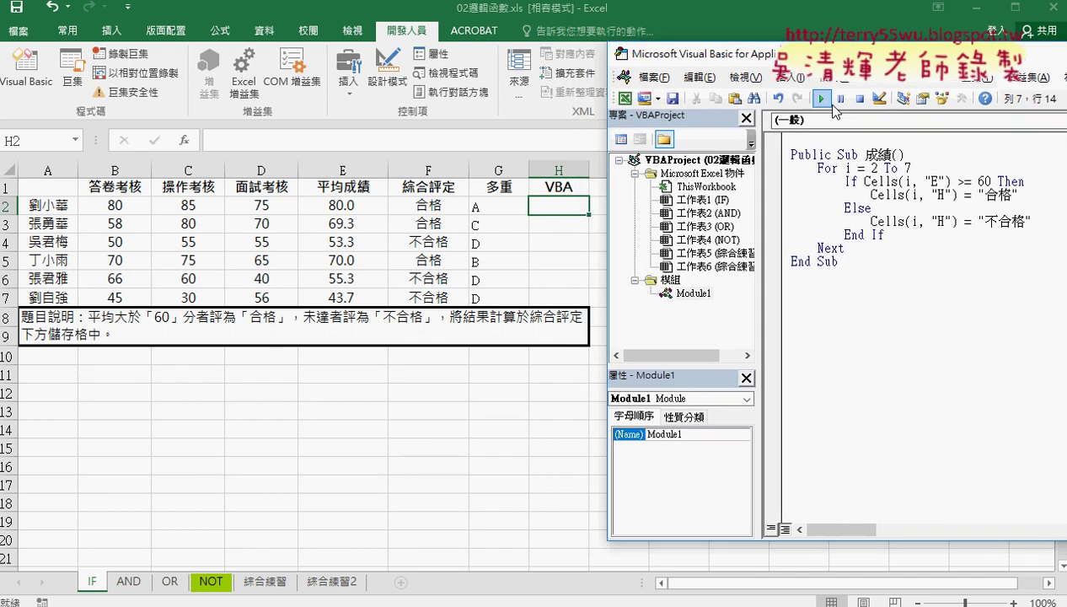
pyautogui.click(822, 99)
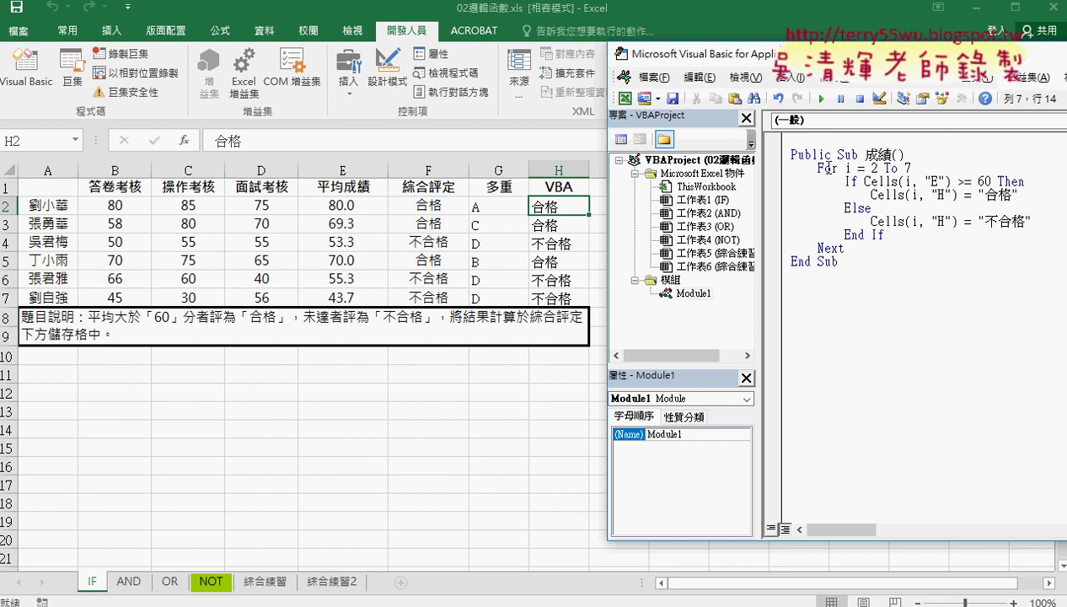
pyautogui.moveTo(917, 168); pyautogui.dragTo(779, 165)
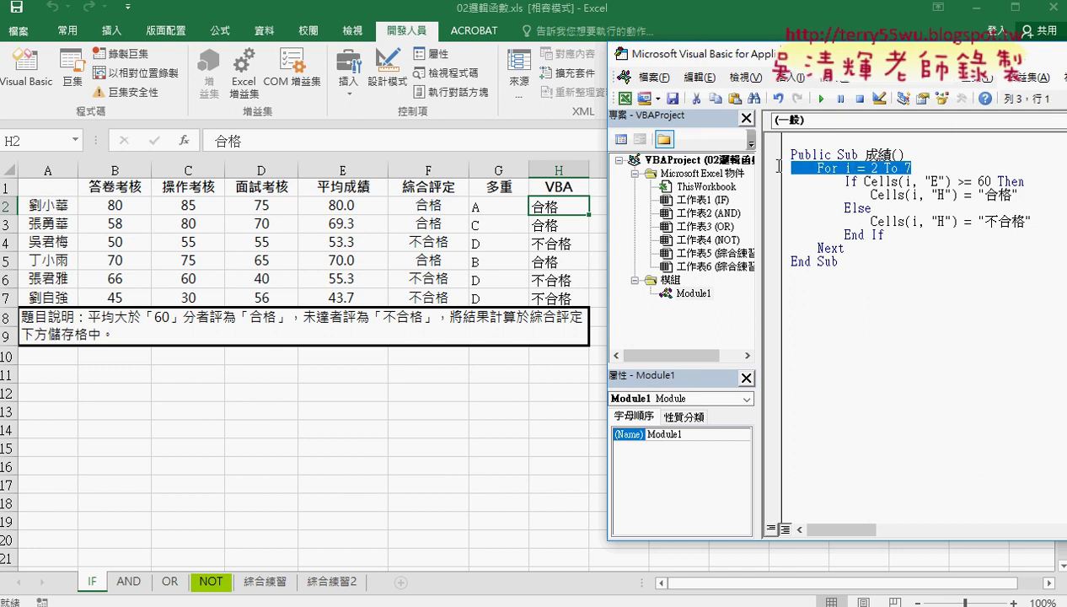
pyautogui.moveTo(843, 182)
pyautogui.mouseDown()
pyautogui.moveTo(1025, 181)
pyautogui.moveTo(871, 195)
pyautogui.mouseUp()
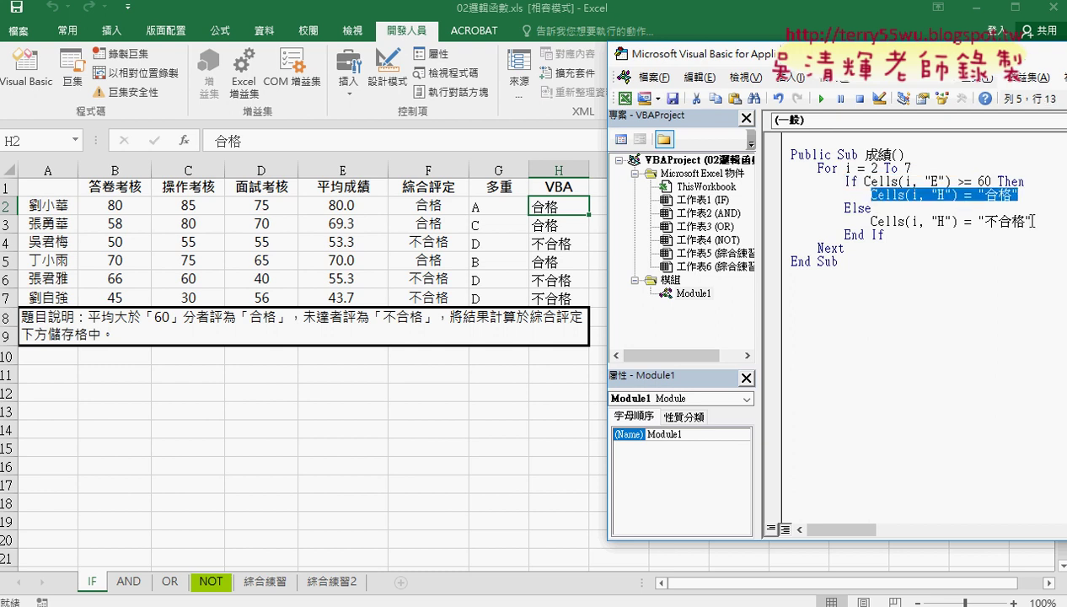
pyautogui.moveTo(1031, 221); pyautogui.dragTo(966, 221)
pyautogui.moveTo(992, 181); pyautogui.dragTo(959, 183)
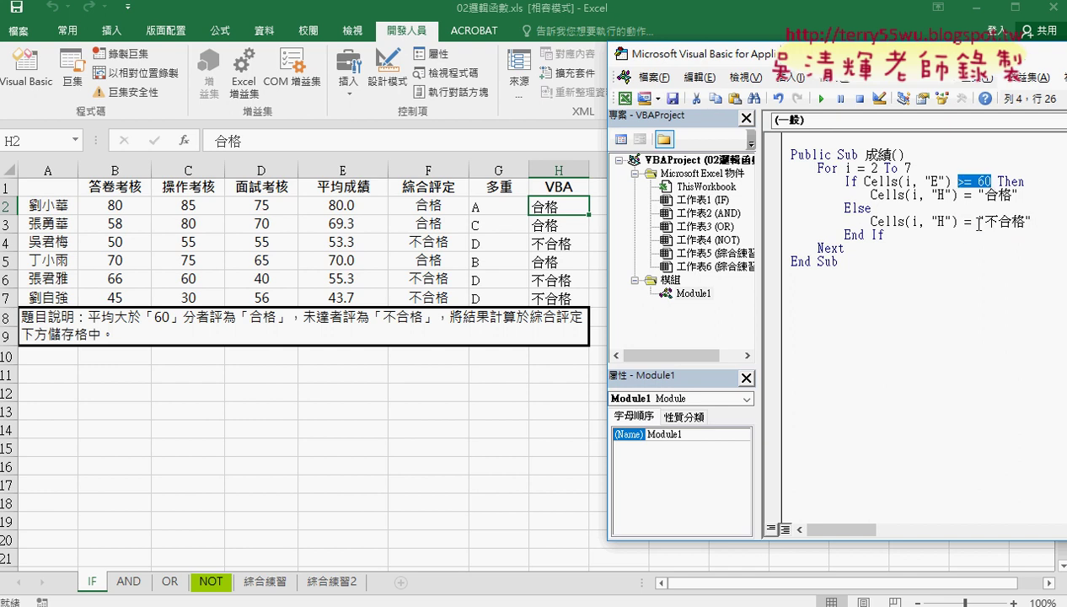
pyautogui.click(979, 223)
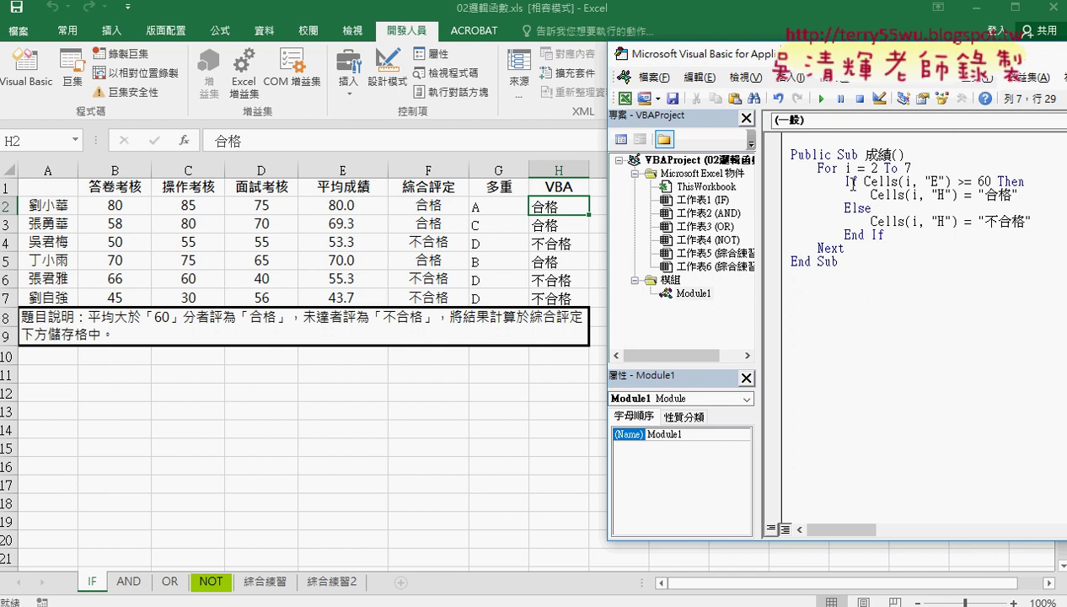
pyautogui.doubleClick(846, 168)
# Duplicate the 成績 macro below itself and rename the copy 清除.
pyautogui.moveTo(839, 262)
pyautogui.mouseDown()
pyautogui.moveTo(823, 262)
pyautogui.moveTo(791, 154)
pyautogui.mouseUp()
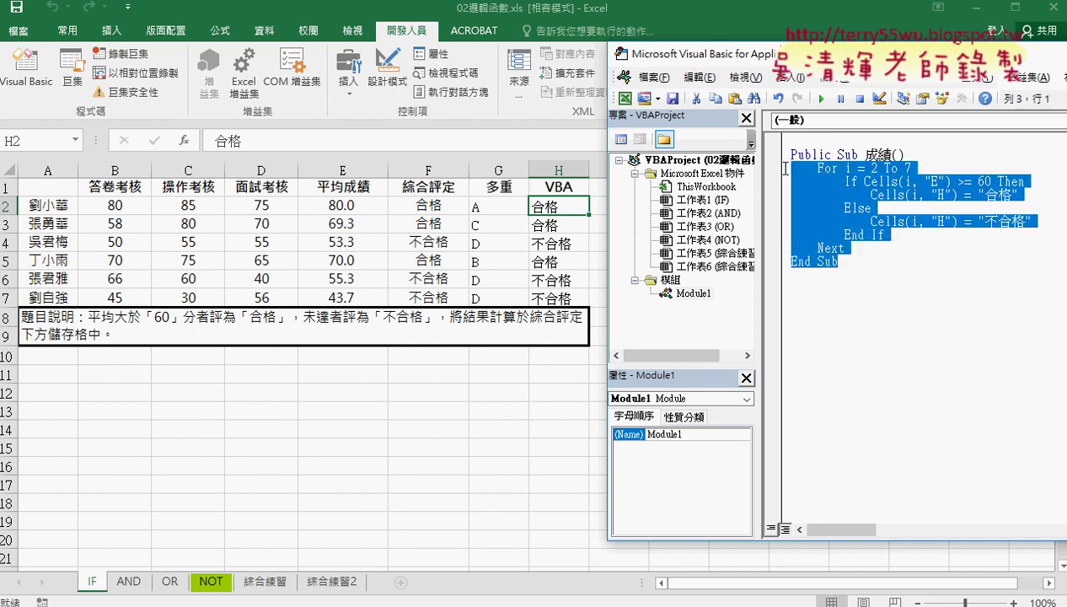
pyautogui.hotkey('ctrl', 'c')
pyautogui.click(789, 274)
pyautogui.hotkey('ctrl', 'v')
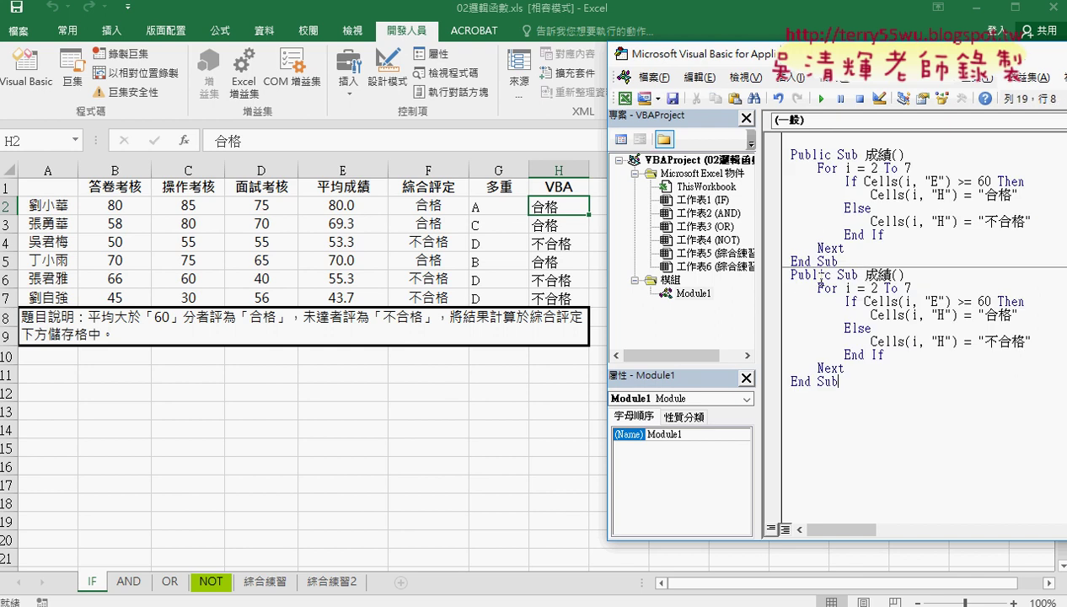
pyautogui.moveTo(864, 275); pyautogui.dragTo(891, 275)
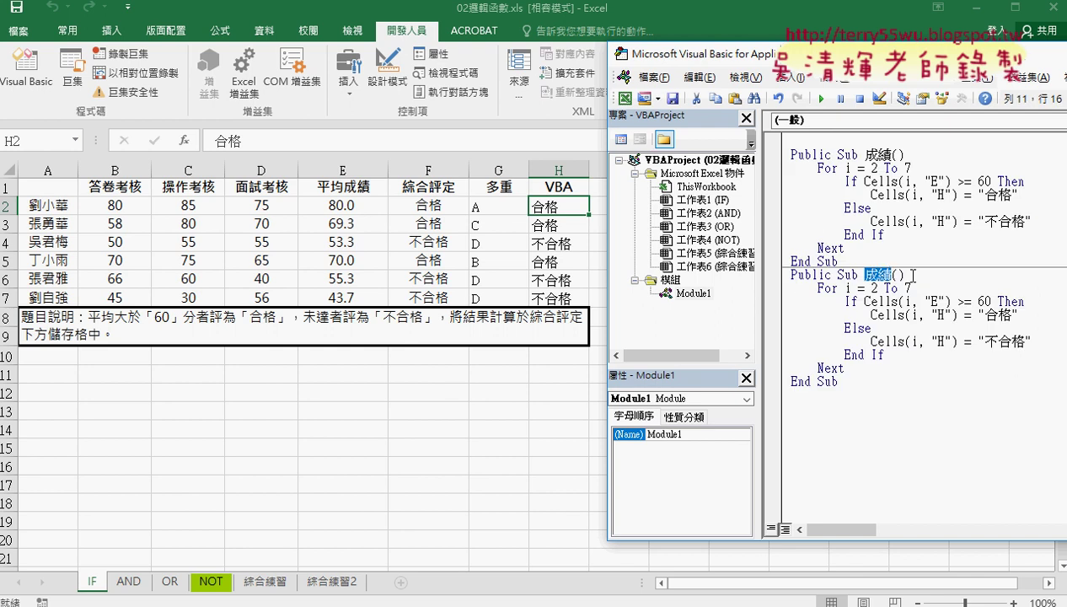
pyautogui.write('清')
pyautogui.write('除')
pyautogui.press('Return')
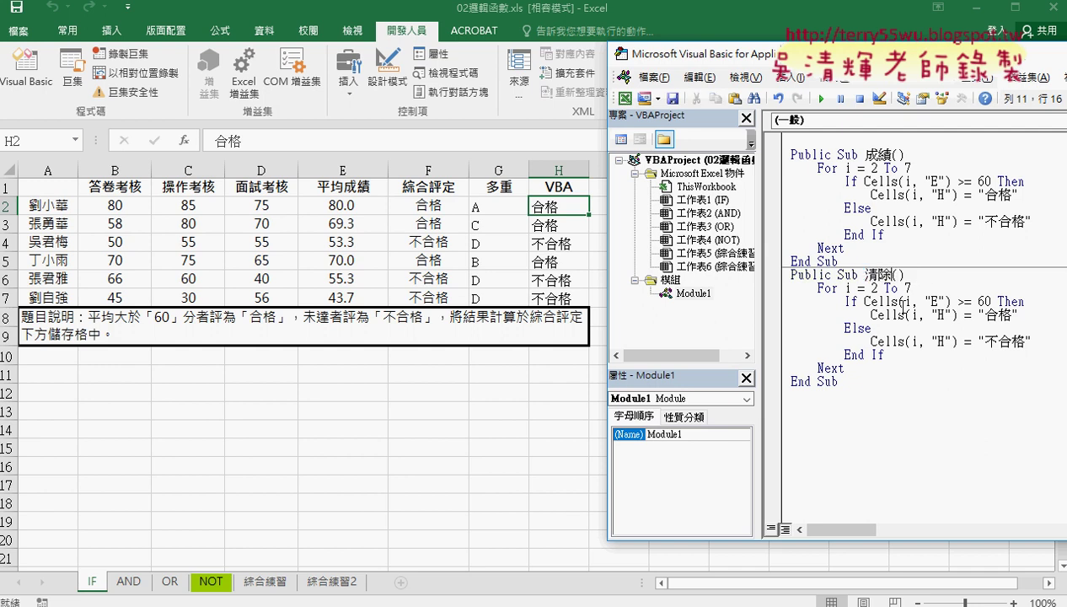
# Delete the If, Else and End If lines from 清除 and outdent the Cells statement to loop level.
pyautogui.moveTo(884, 354); pyautogui.dragTo(767, 306)
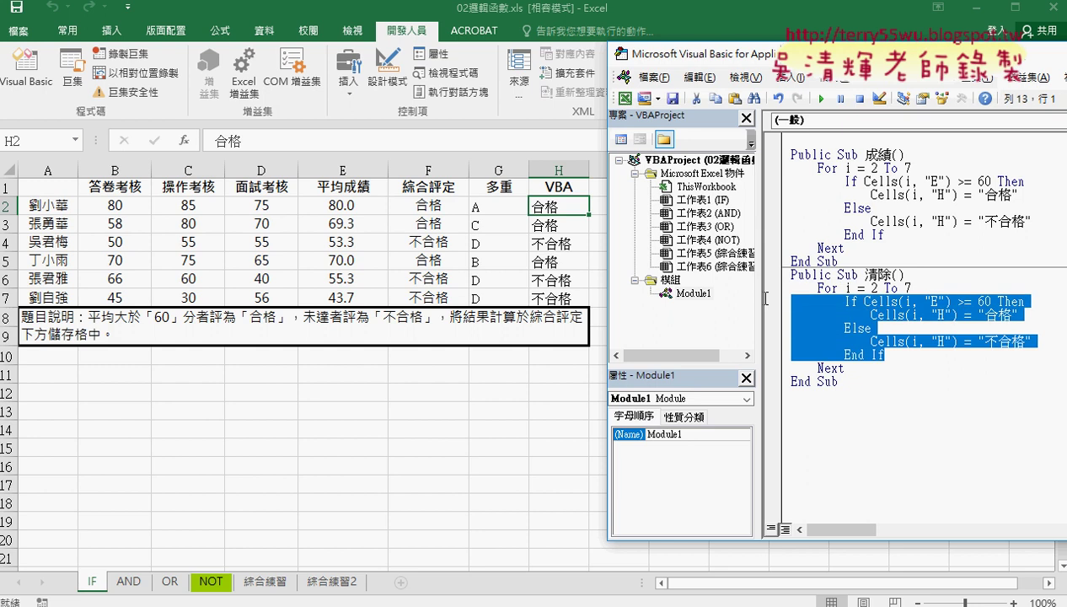
pyautogui.moveTo(884, 355); pyautogui.dragTo(766, 327)
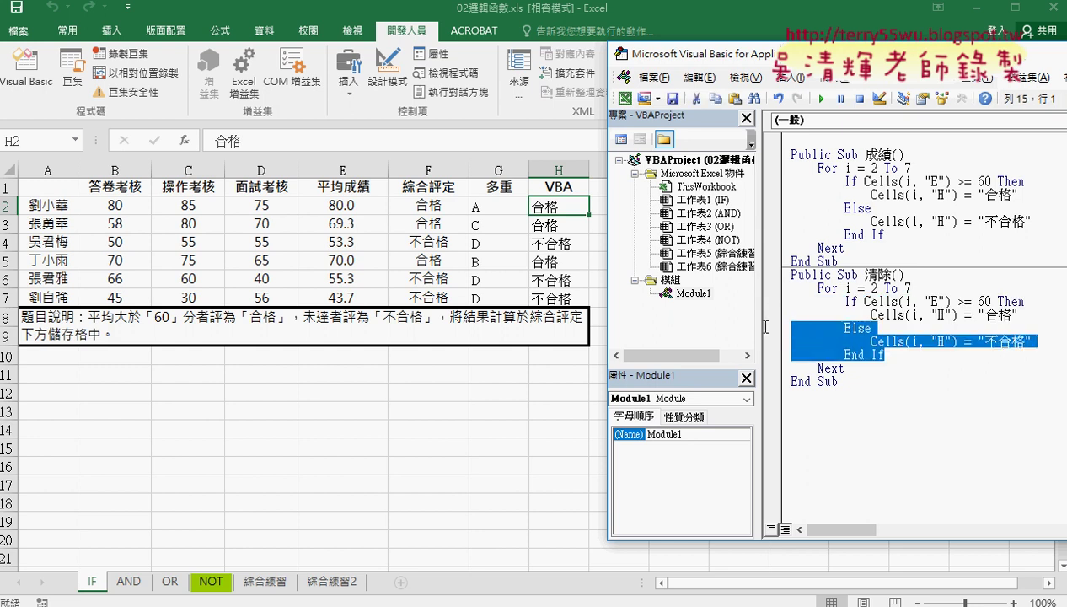
pyautogui.press('Delete')
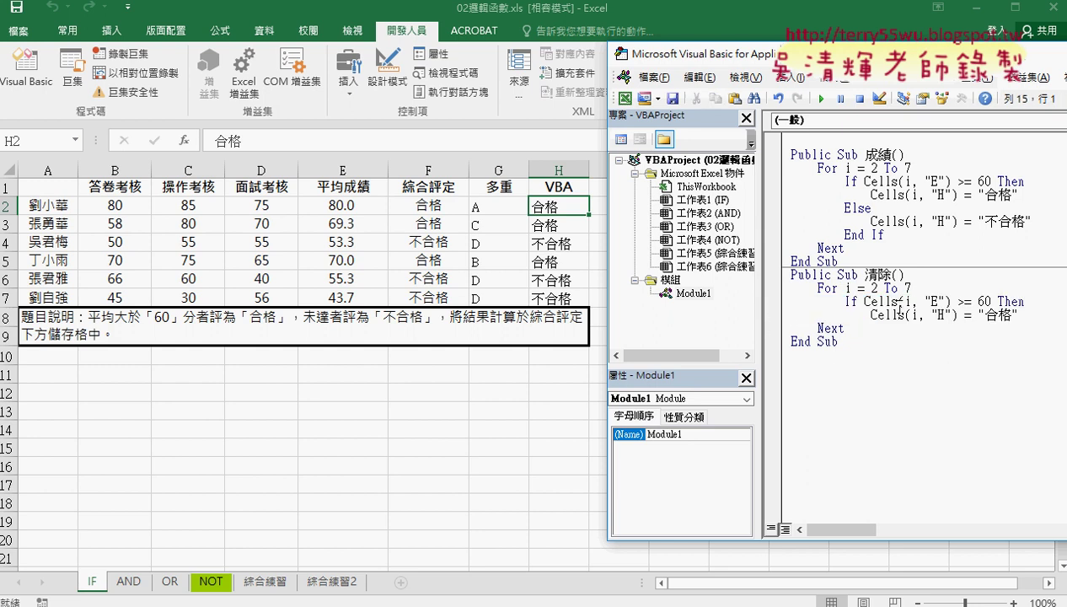
pyautogui.click(769, 301)
pyautogui.press('Delete')
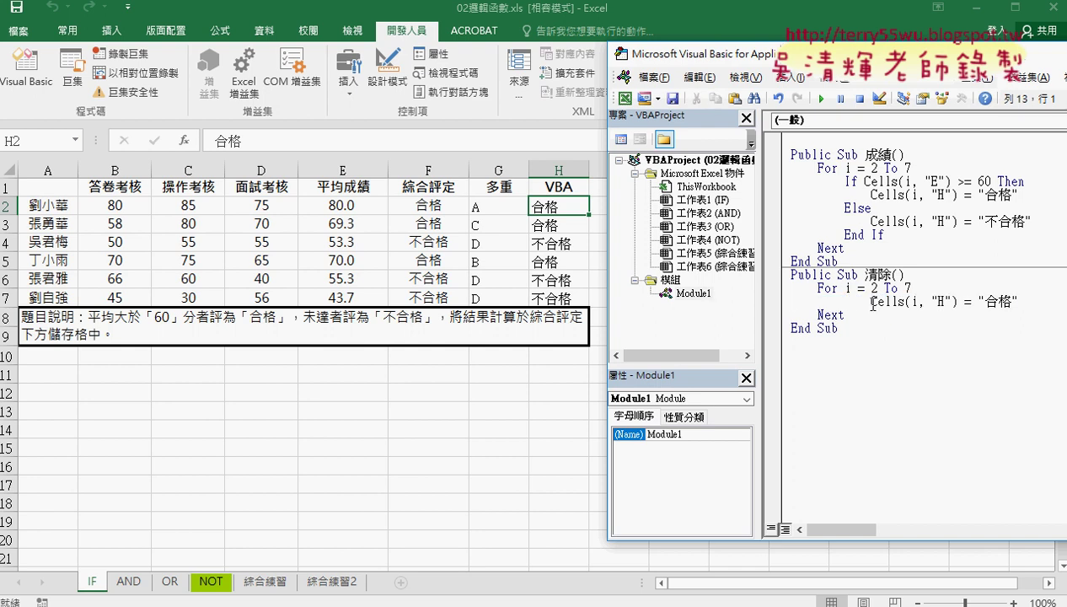
pyautogui.moveTo(871, 302); pyautogui.dragTo(844, 302)
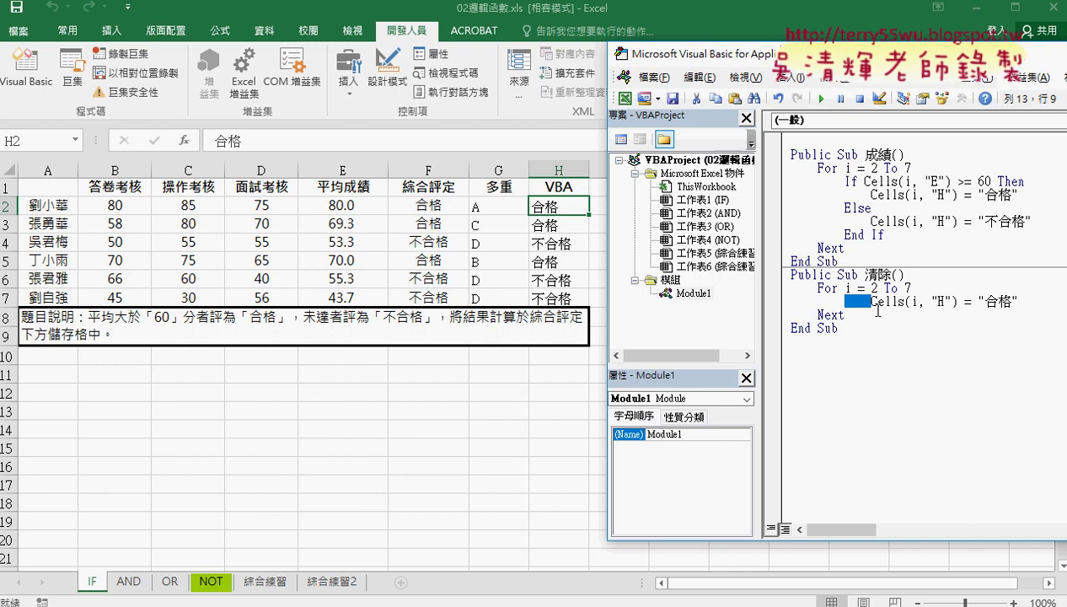
pyautogui.click(872, 301)
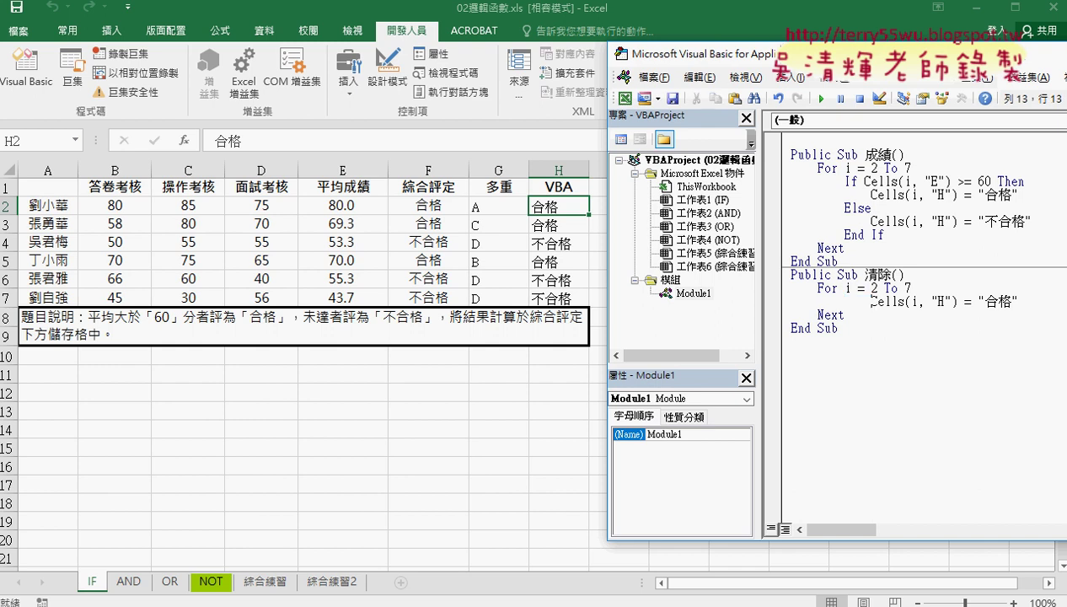
pyautogui.hotkey('shift', 'Tab')
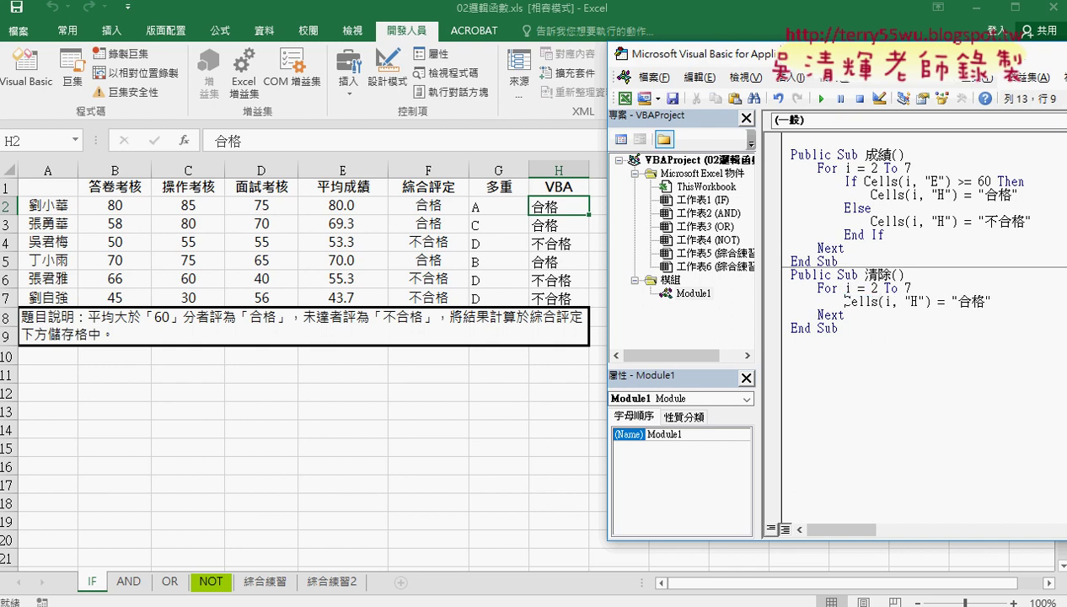
pyautogui.press('Tab')
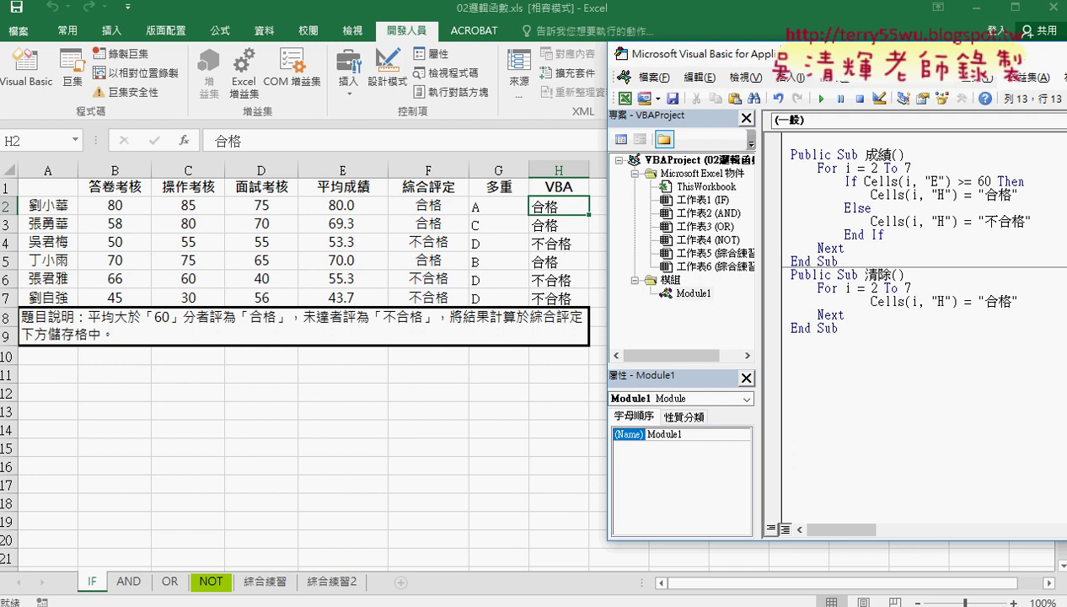
pyautogui.hotkey('shift', 'Tab')
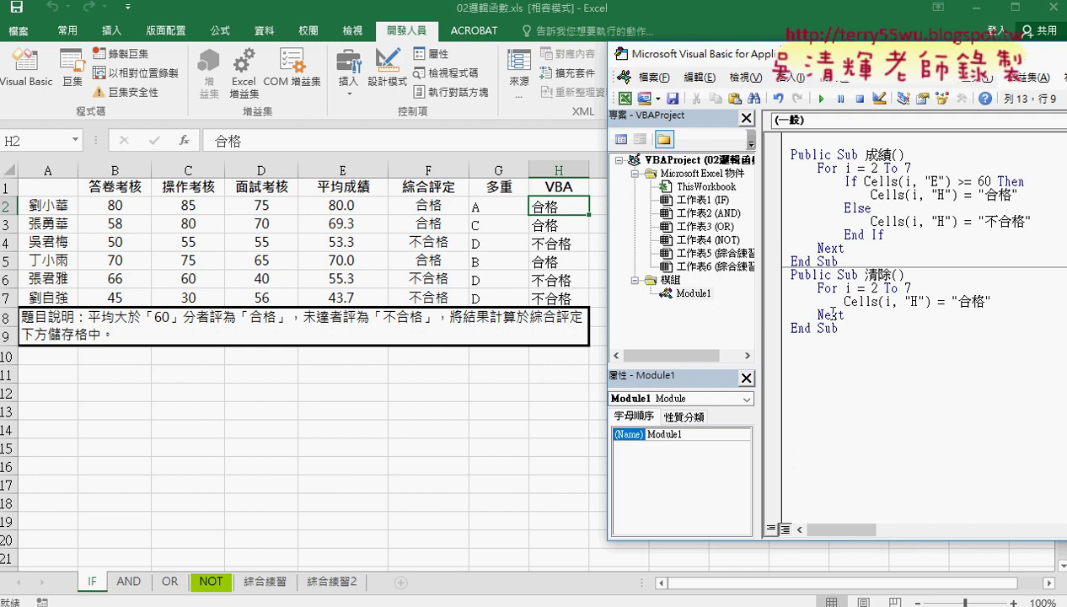
pyautogui.press('Tab')
pyautogui.hotkey('shift', 'Tab')
# Remove 合格 so 清除 sets Cells(i, "H") = "".
pyautogui.moveTo(956, 301); pyautogui.dragTo(986, 299)
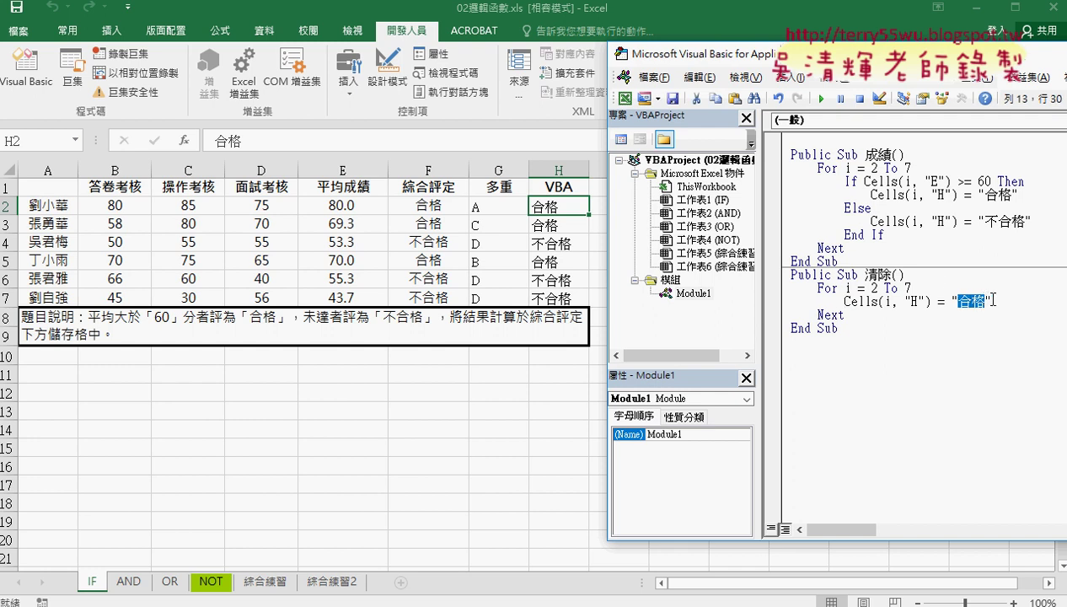
pyautogui.press('Delete')
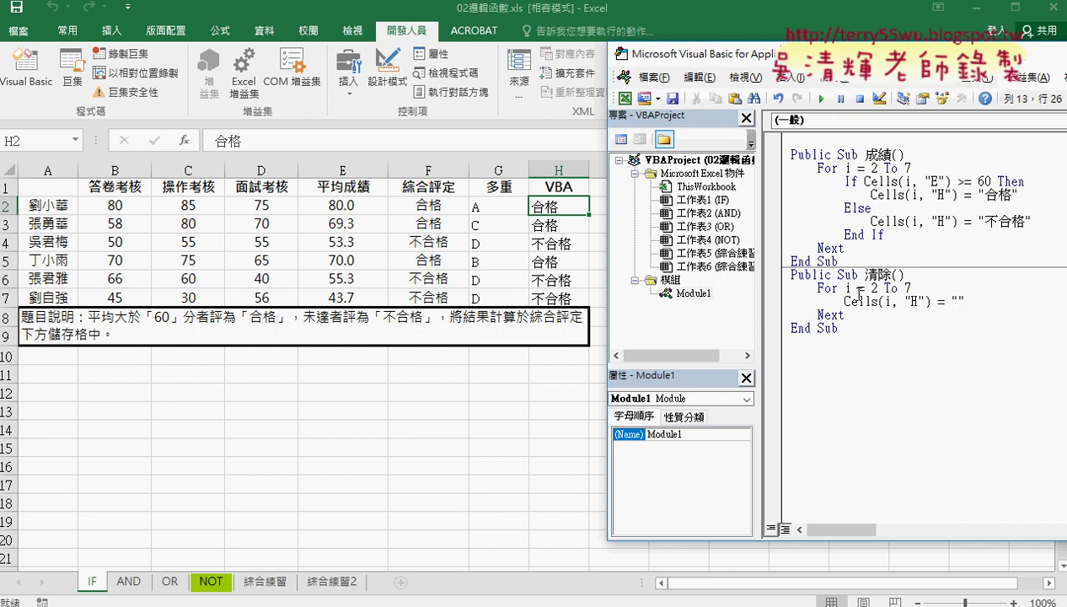
pyautogui.press('Right')
pyautogui.hotkey('shift', 'Left')
pyautogui.hotkey('shift', 'Left')
# Run 清除, then 成績, then 清除 again, and return to the worksheet with column H empty.
pyautogui.click(849, 301)
pyautogui.click(820, 100)
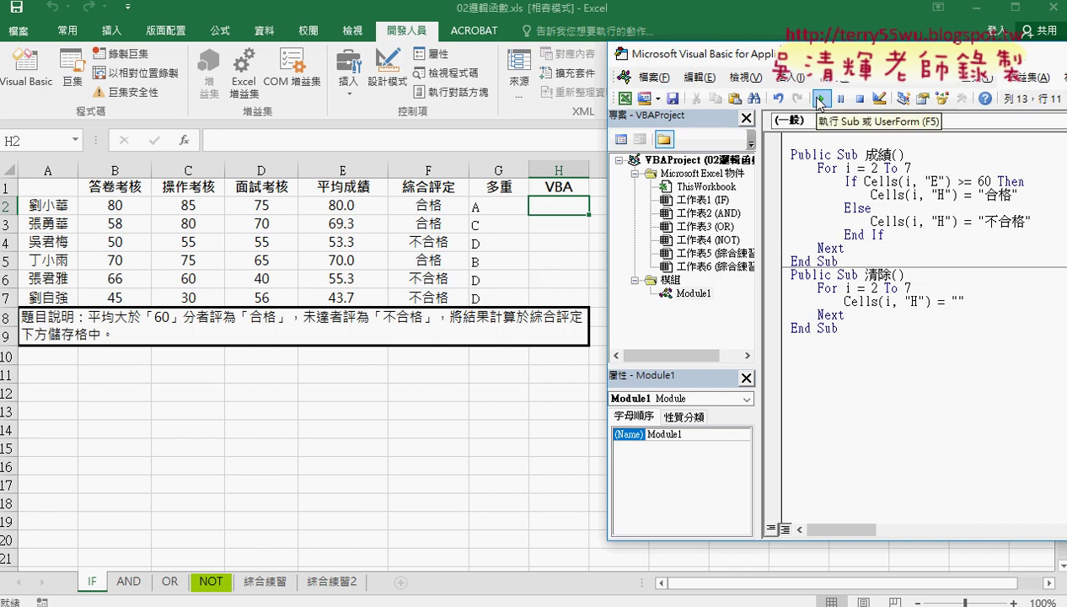
pyautogui.click(869, 208)
pyautogui.click(820, 100)
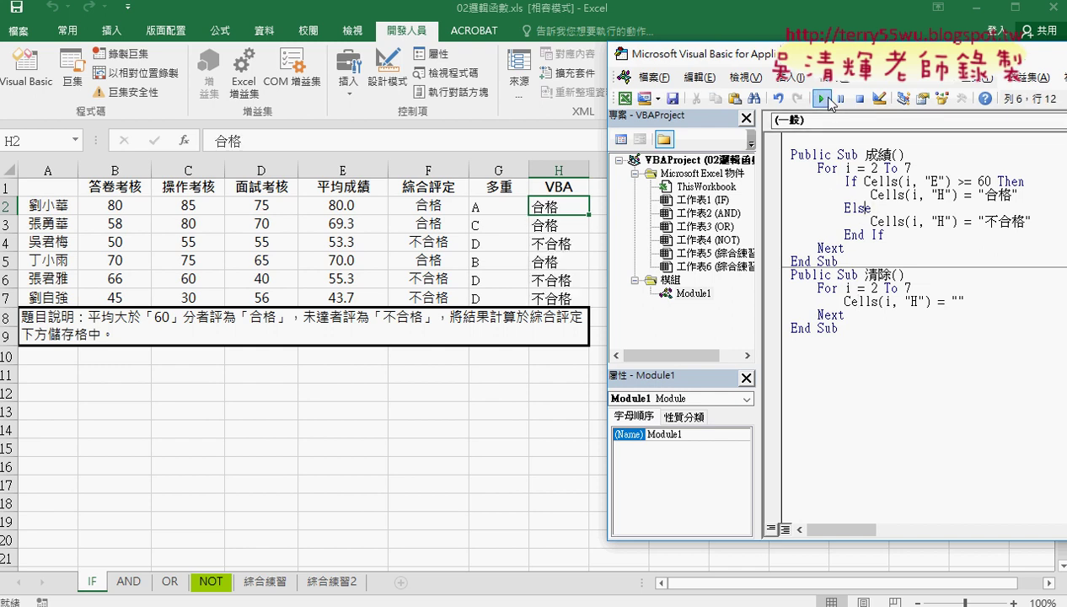
pyautogui.click(849, 301)
pyautogui.click(822, 99)
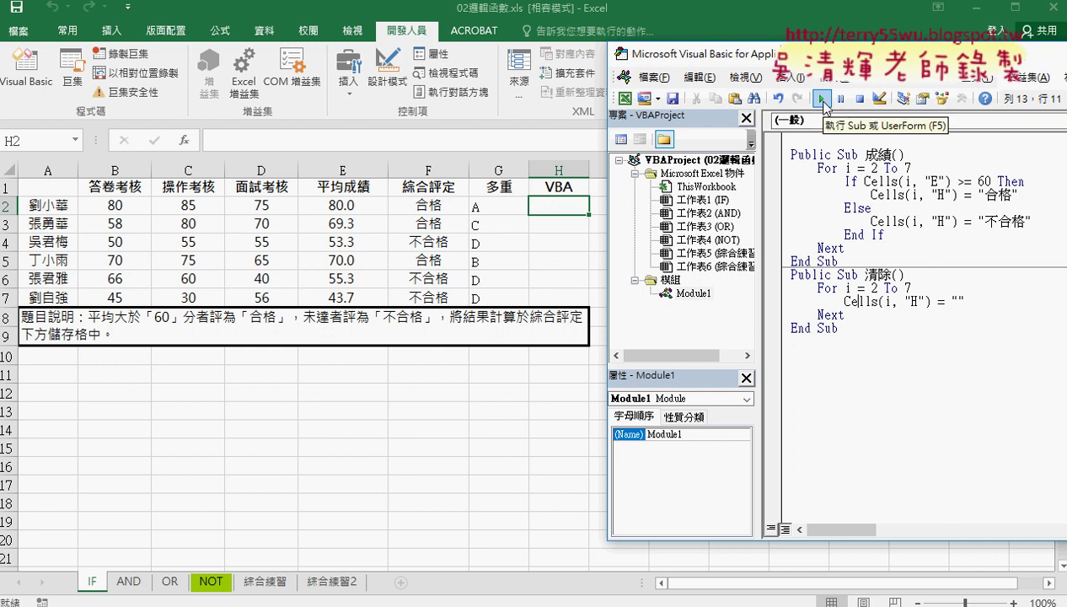
pyautogui.moveTo(884, 234); pyautogui.dragTo(784, 183)
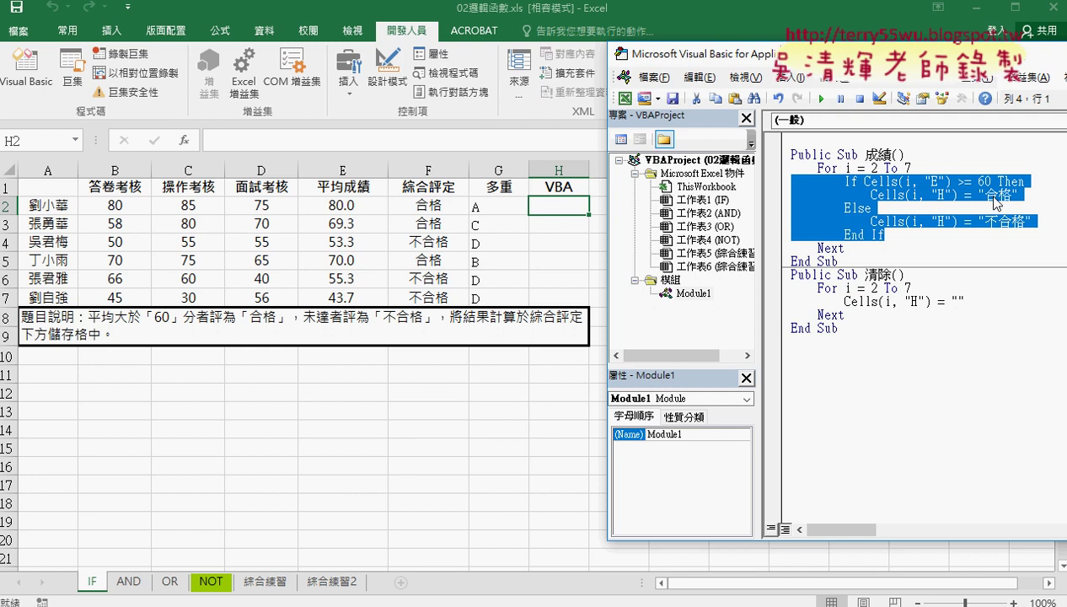
pyautogui.click(472, 202)
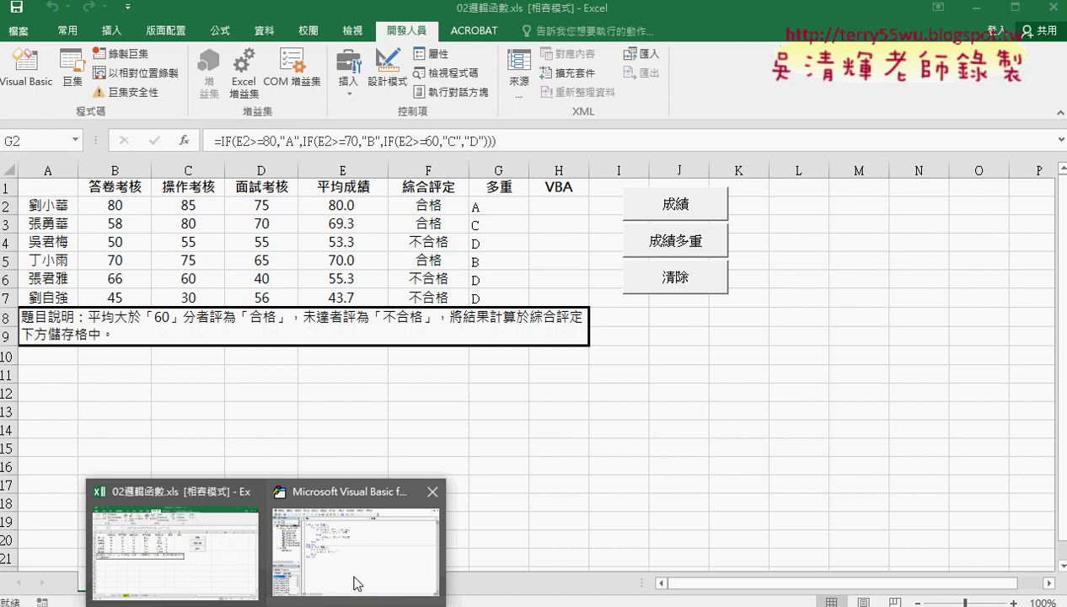
# Reopen the VBA editor, rerun 成績 then 清除, and move the editor window down-left.
pyautogui.click(352, 574)
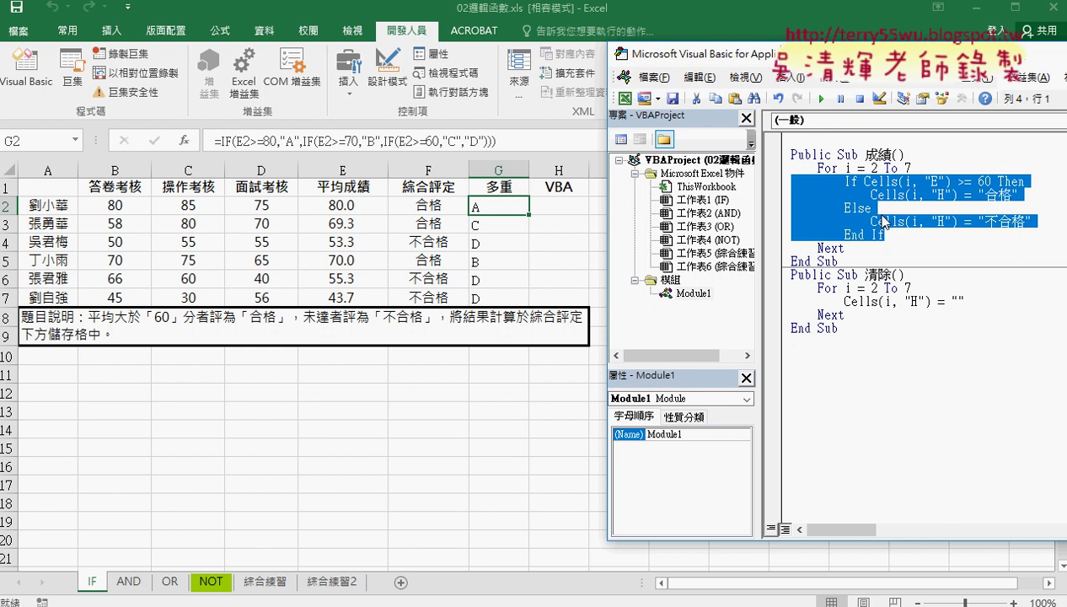
pyautogui.click(877, 221)
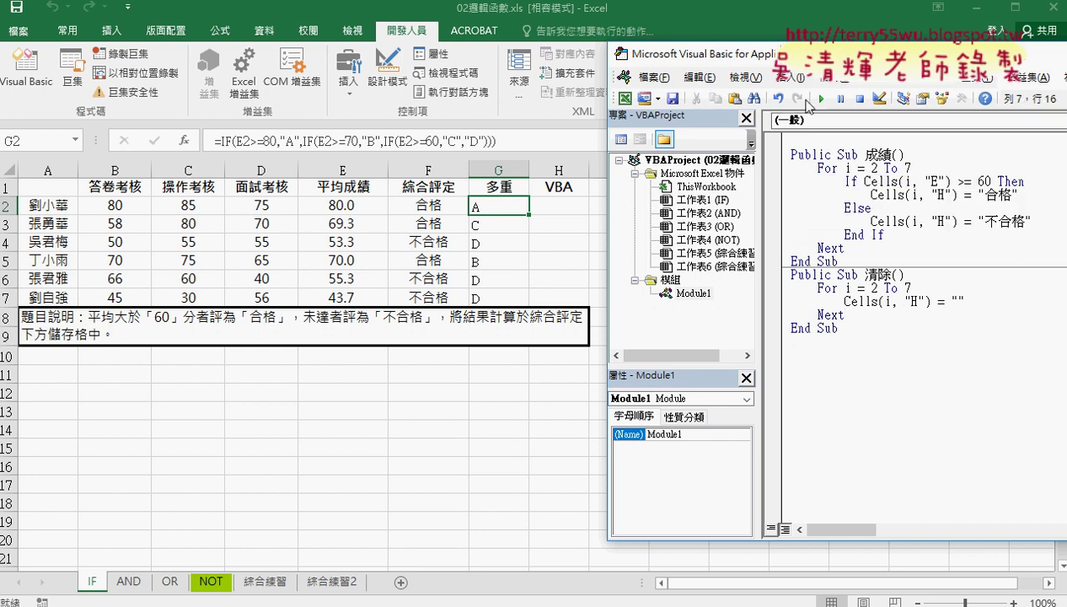
pyautogui.click(822, 98)
pyautogui.click(845, 301)
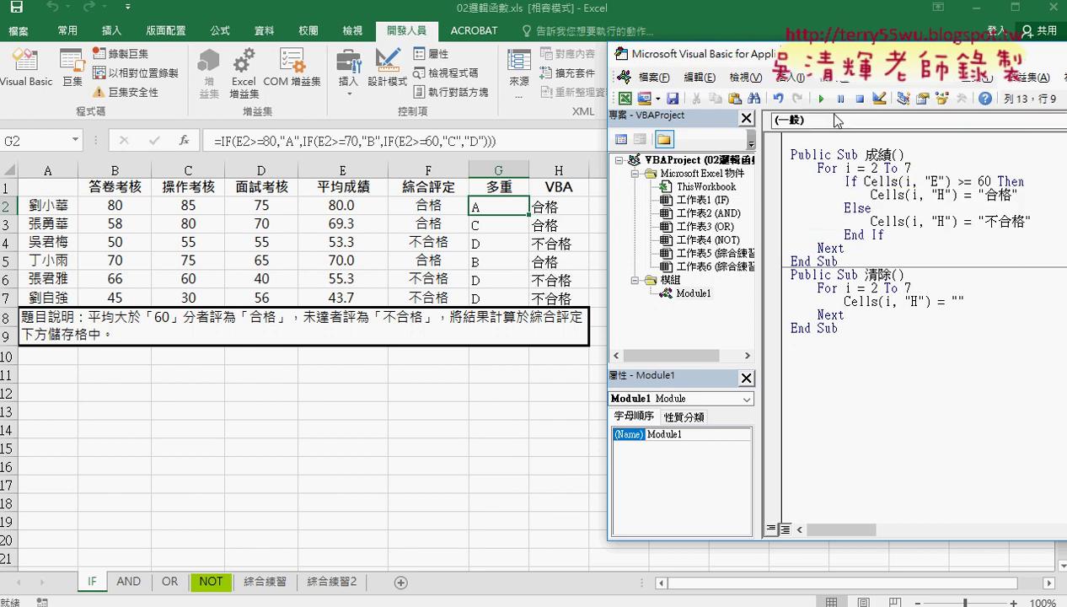
pyautogui.click(822, 99)
pyautogui.moveTo(820, 61)
pyautogui.mouseDown()
pyautogui.moveTo(621, 206)
pyautogui.moveTo(403, 330)
pyautogui.mouseUp()
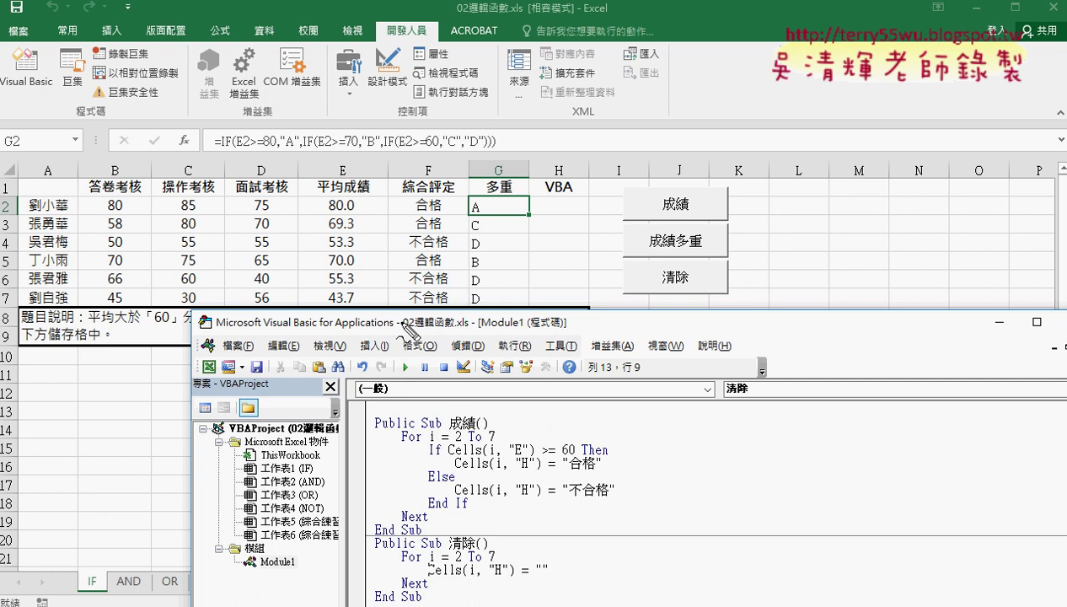
pyautogui.moveTo(640, 304); pyautogui.dragTo(666, 293)
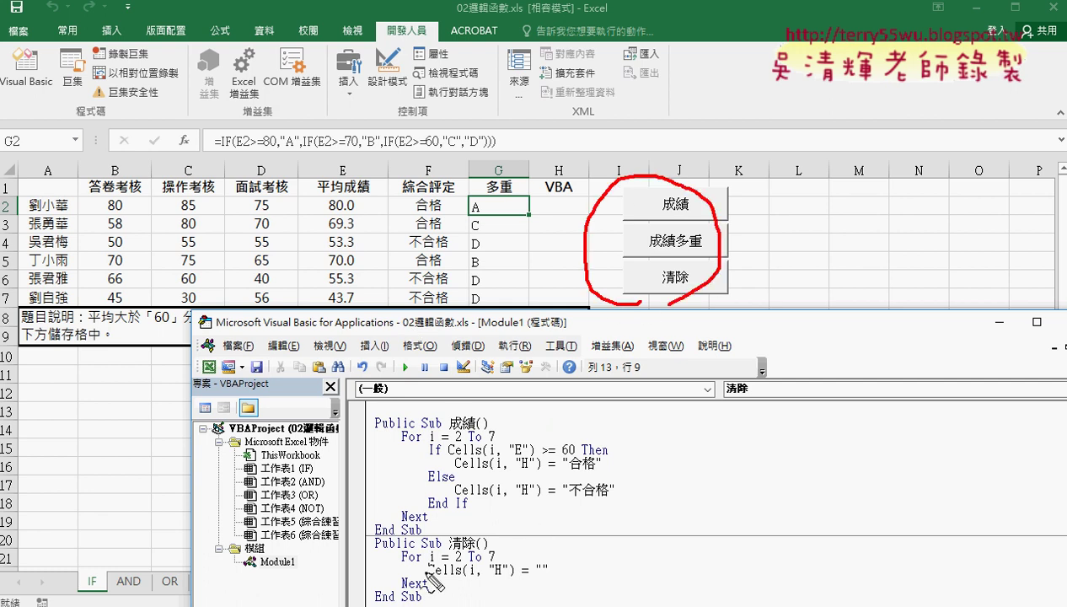
pyautogui.moveTo(429, 575); pyautogui.dragTo(430, 582)
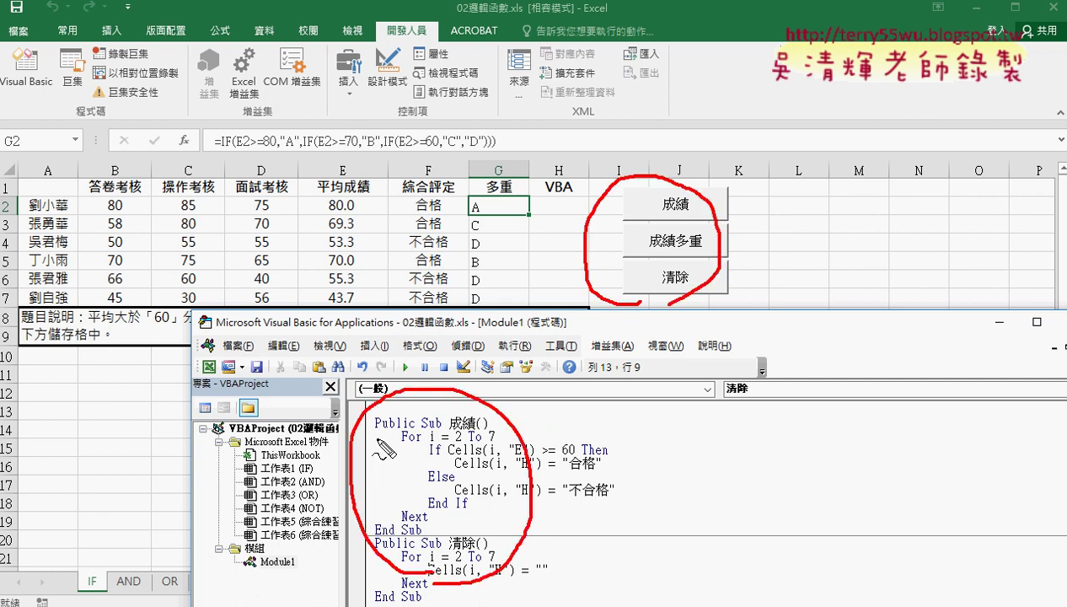
pyautogui.moveTo(426, 46)
pyautogui.mouseDown()
pyautogui.moveTo(403, 27)
pyautogui.moveTo(426, 49)
pyautogui.mouseUp()
pyautogui.moveTo(38, 99)
pyautogui.mouseDown()
pyautogui.moveTo(12, 72)
pyautogui.moveTo(38, 108)
pyautogui.mouseUp()
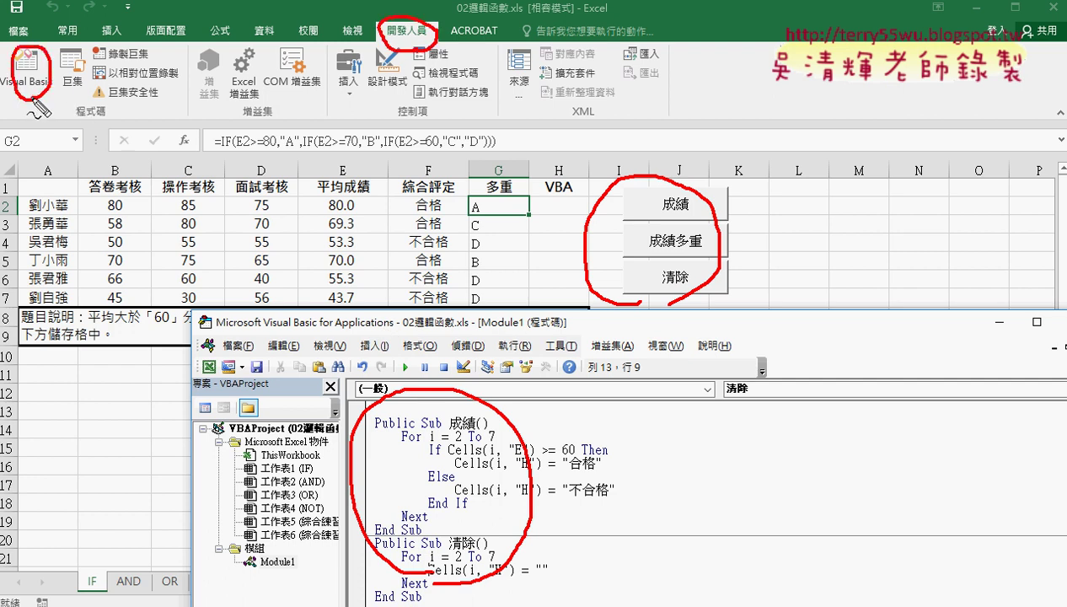
pyautogui.moveTo(291, 563); pyautogui.dragTo(281, 579)
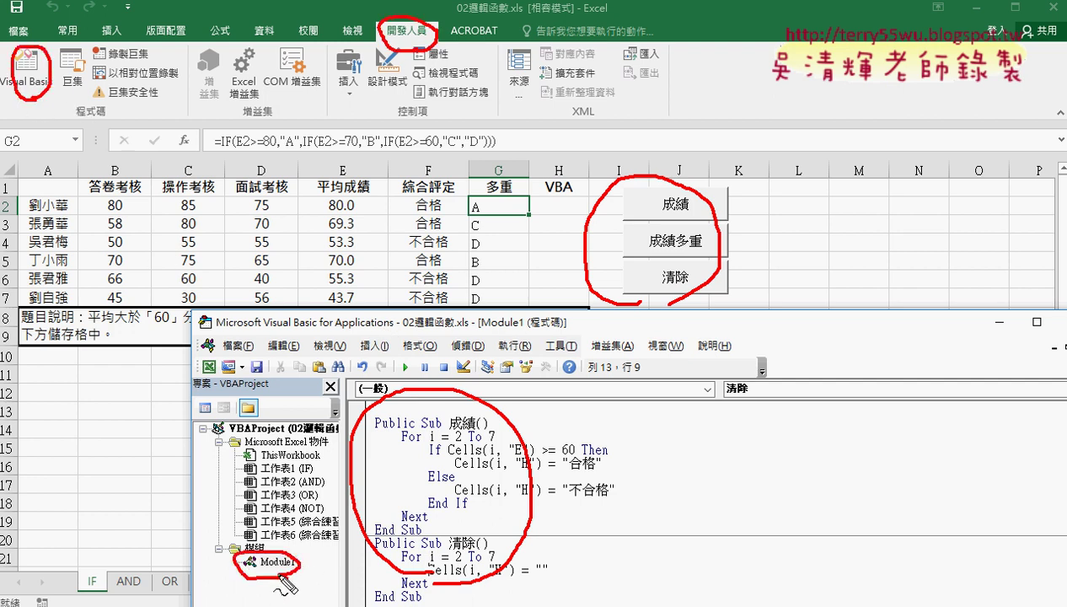
pyautogui.moveTo(271, 487)
pyautogui.mouseDown()
pyautogui.moveTo(257, 561)
pyautogui.moveTo(288, 548)
pyautogui.mouseUp()
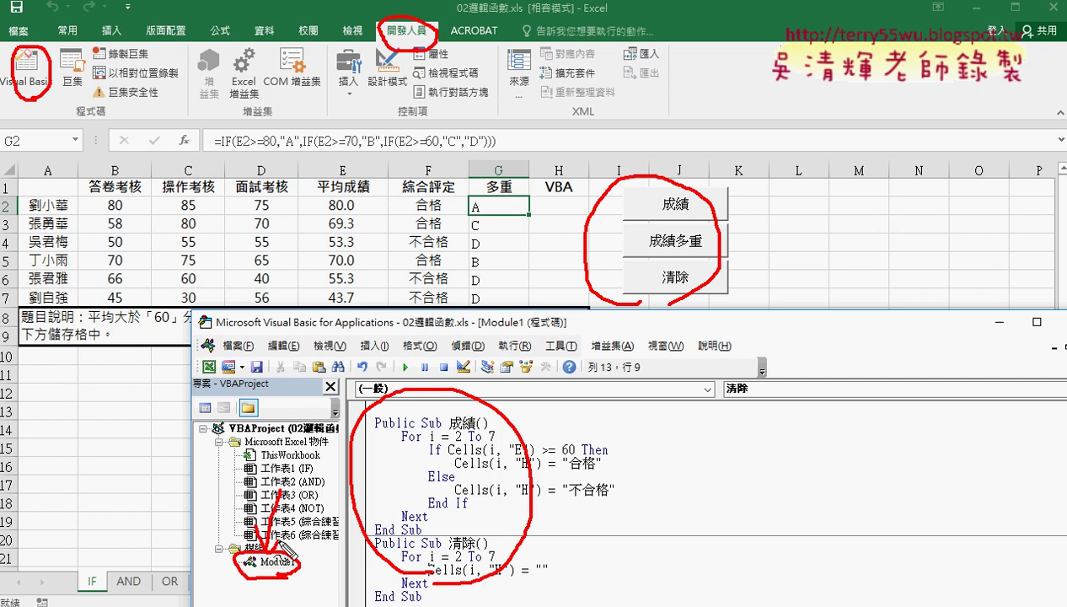
pyautogui.moveTo(390, 334); pyautogui.dragTo(386, 351)
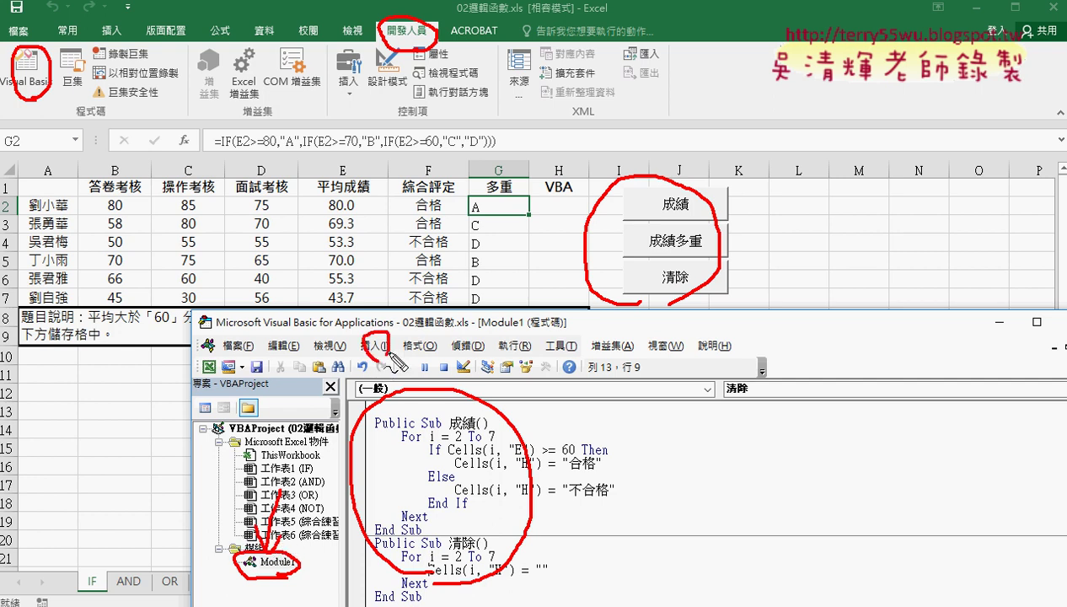
pyautogui.moveTo(465, 427); pyautogui.dragTo(437, 429)
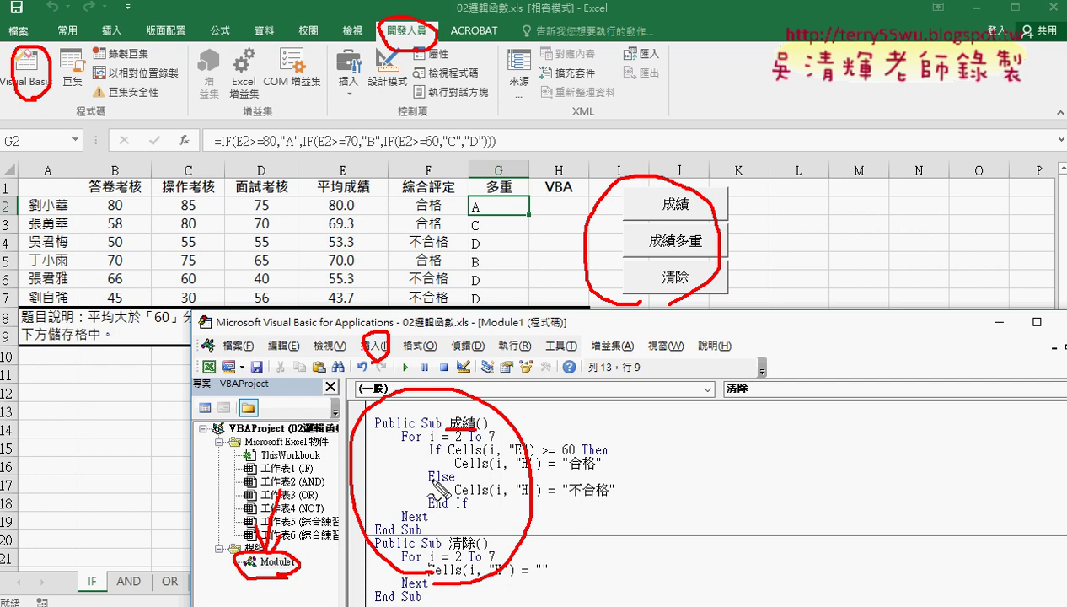